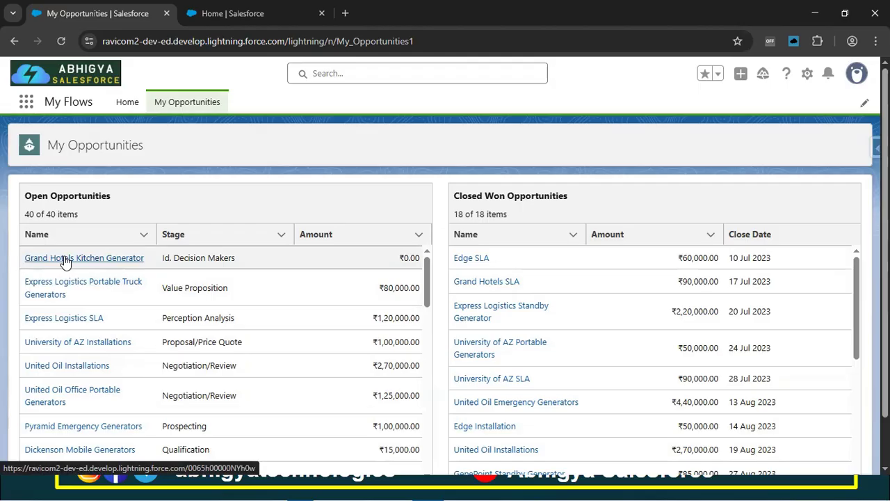
# Open the Grand Hotels Kitchen Generator record from the Open Opportunities list and view its details.
pyautogui.click(64, 258)
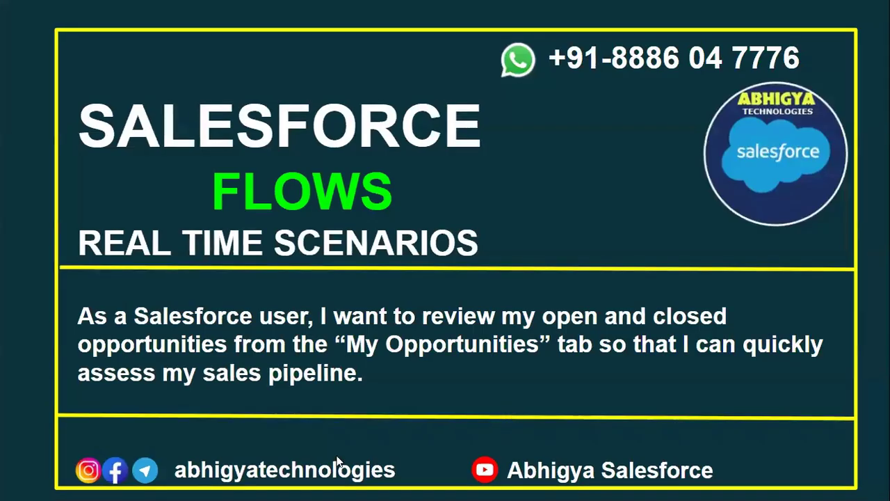
pyautogui.press('Escape')
pyautogui.click(431, 485)
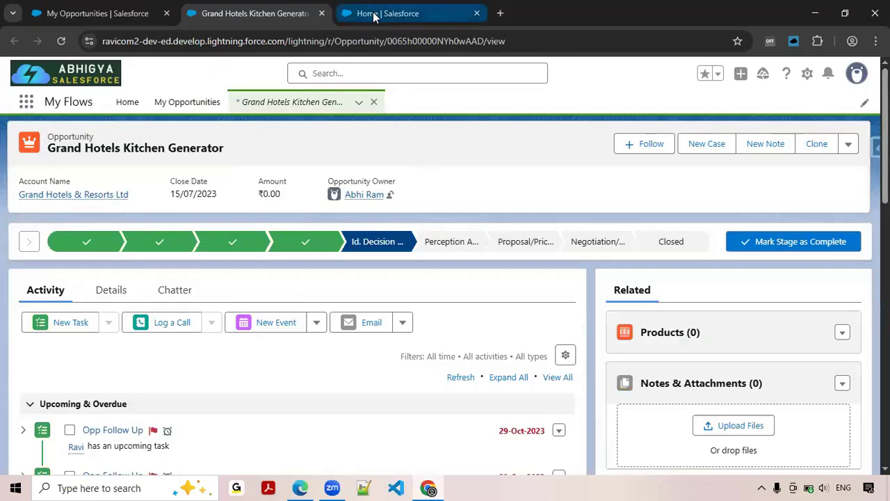
# Switch to the org's Setup home page, find "flows" and open the Flows page under Process Automation.
pyautogui.click(373, 13)
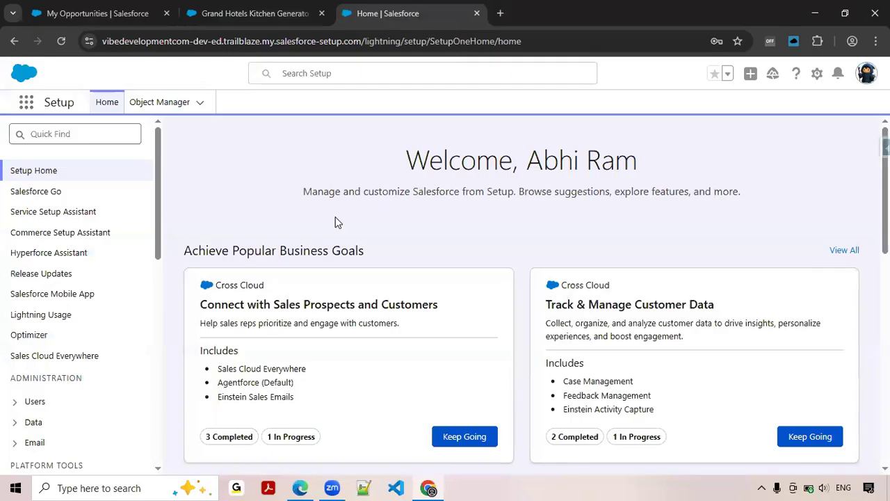
pyautogui.click(650, 266)
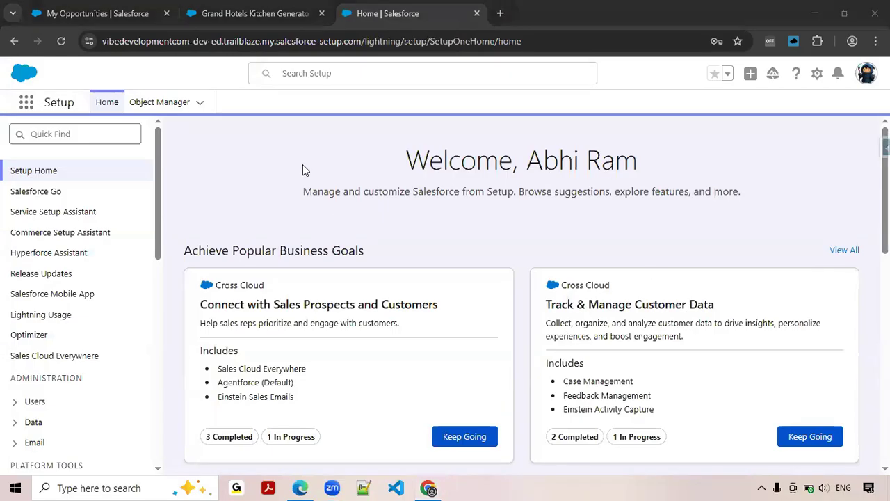
pyautogui.click(104, 134)
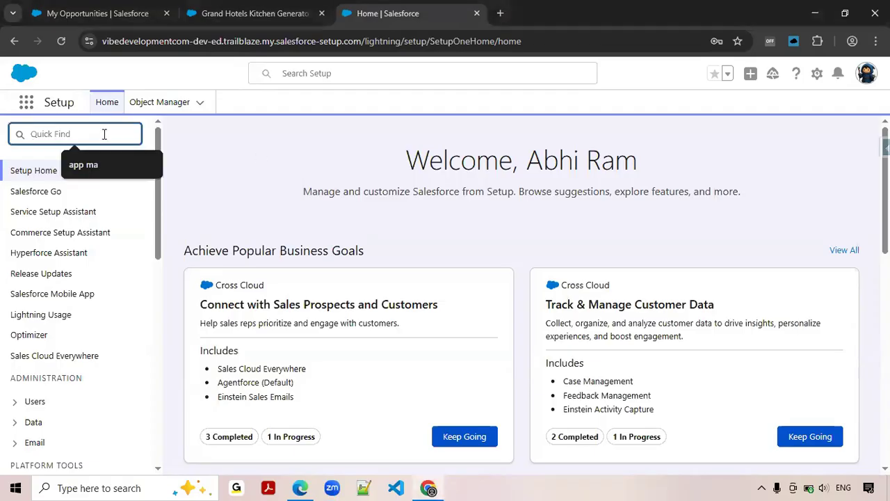
pyautogui.write('flows')
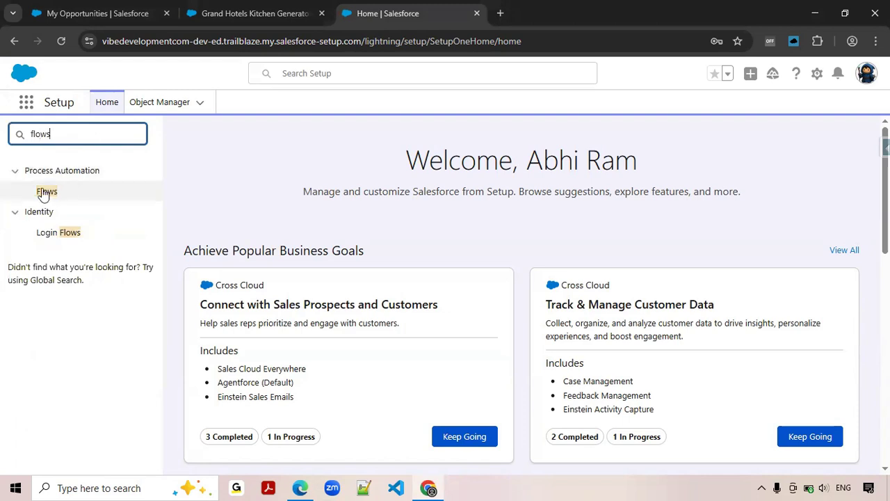
pyautogui.click(43, 193)
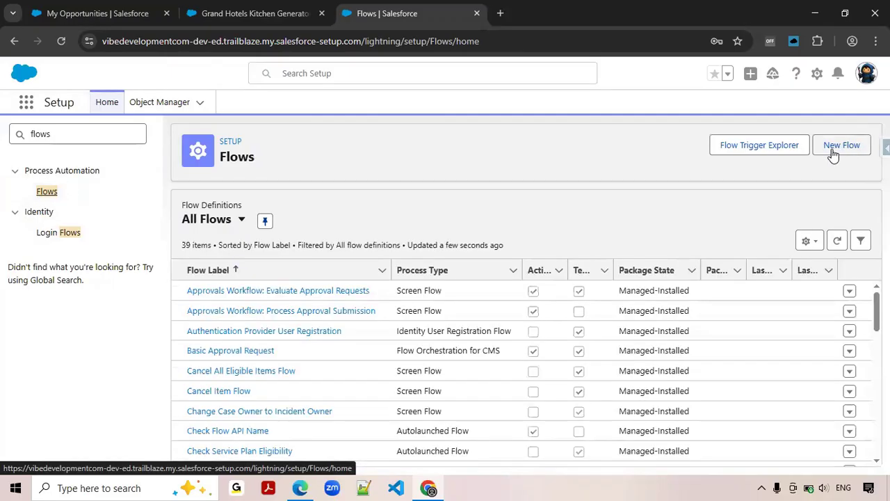
# Start a new flow of type Screen Flow, checking the finished My Opportunities page for reference.
pyautogui.click(833, 150)
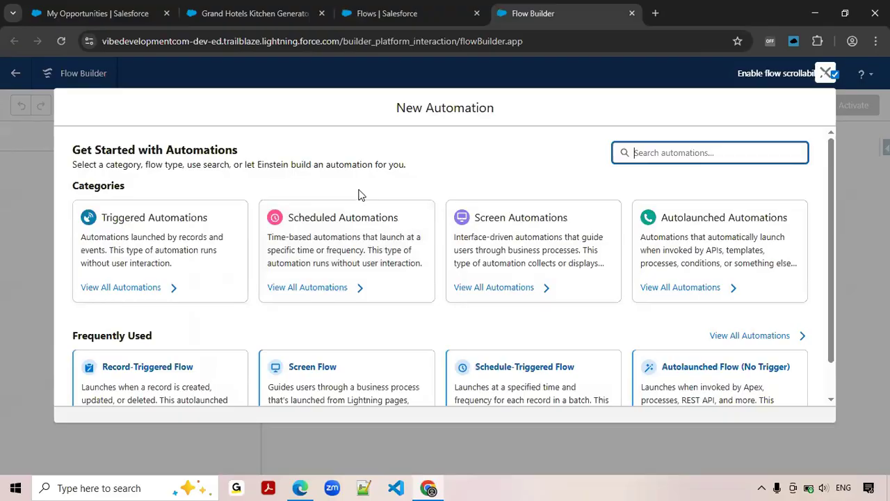
pyautogui.scroll(-1, 360, 193)
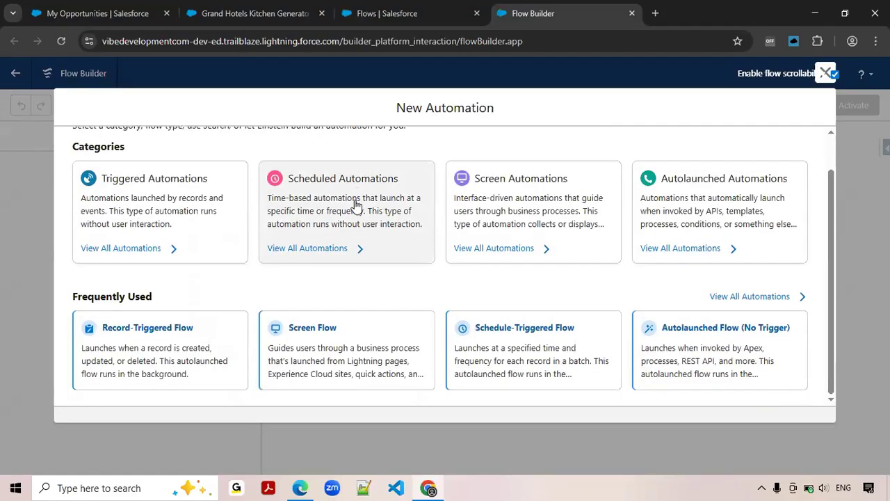
pyautogui.click(97, 12)
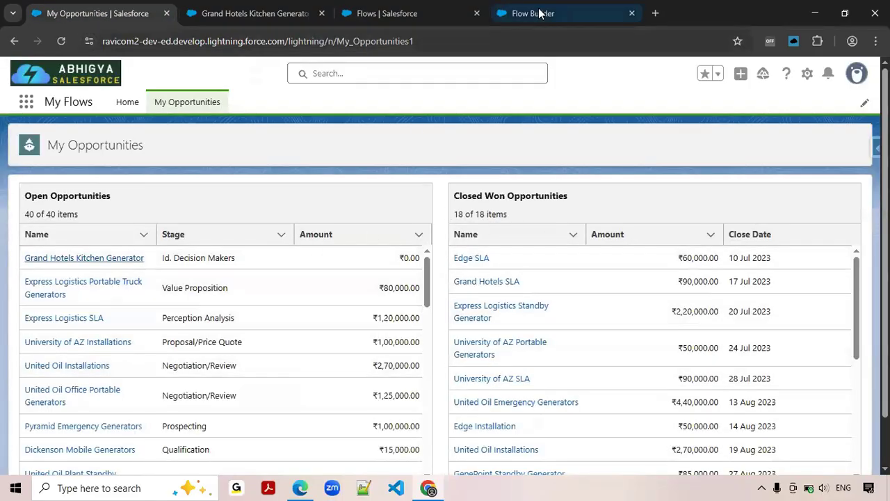
pyautogui.click(516, 13)
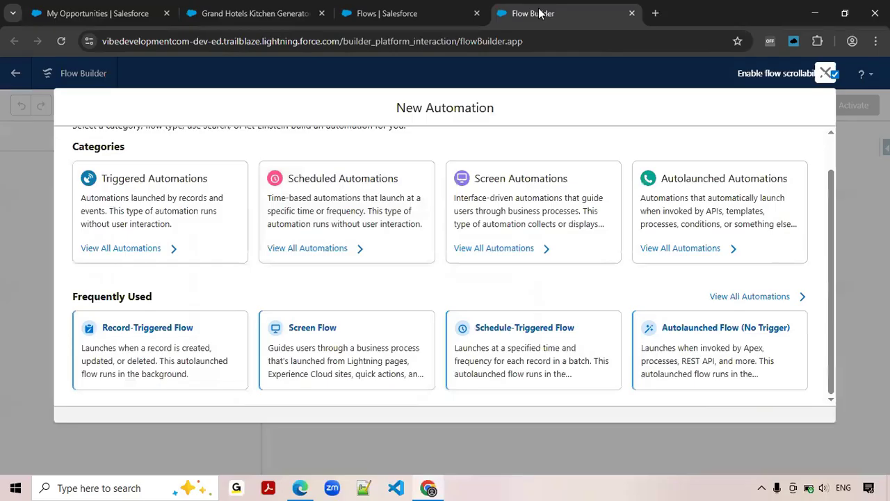
pyautogui.click(308, 334)
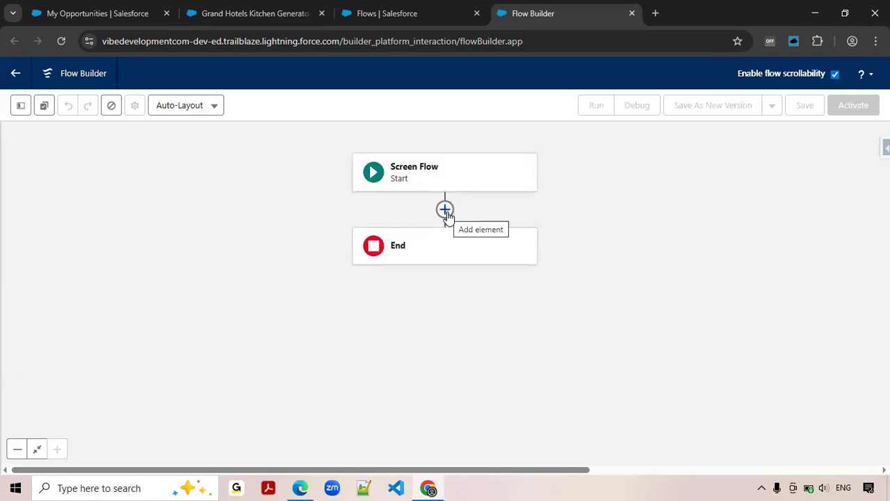
# Review the My Opportunities page, then add a Get Records element between the flow's Start and End.
pyautogui.click(125, 15)
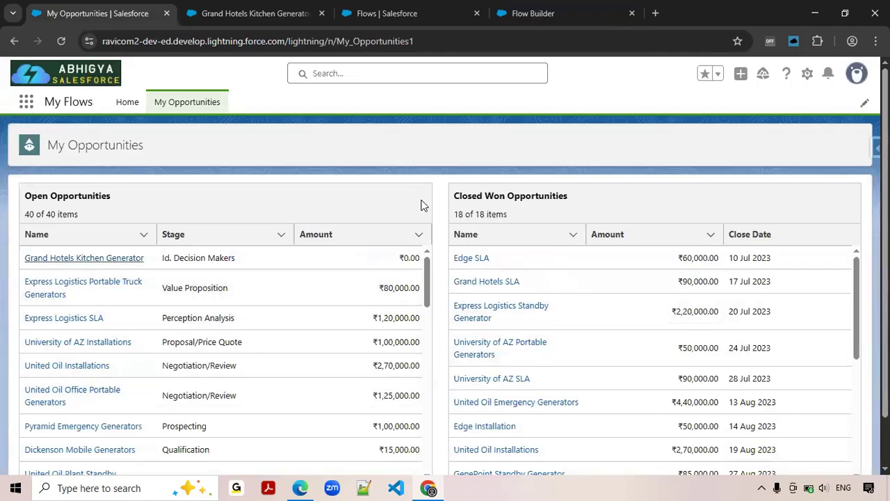
pyautogui.click(548, 16)
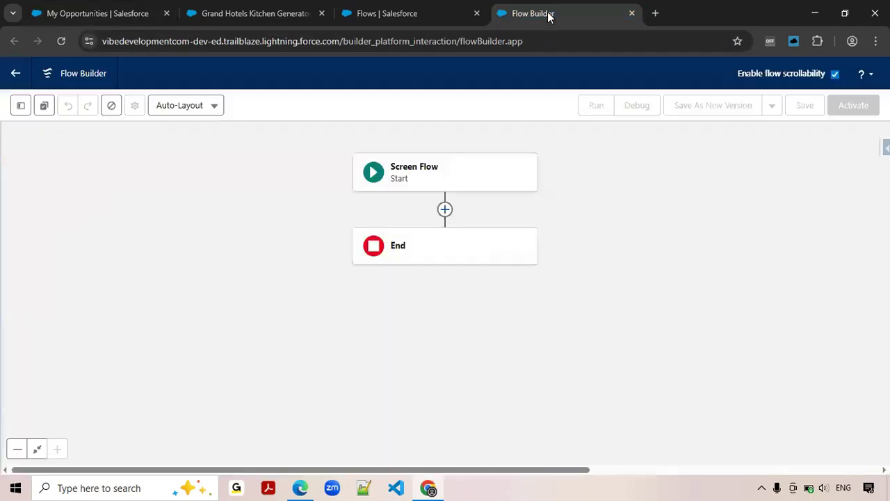
pyautogui.click(445, 210)
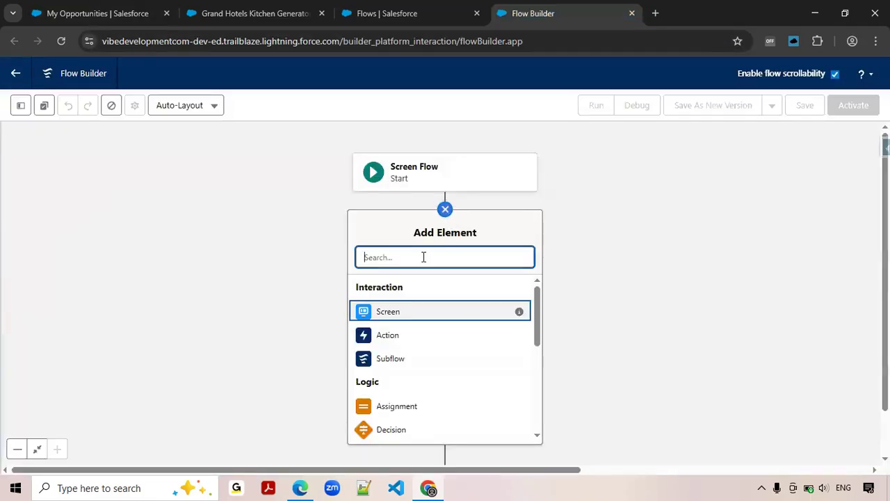
pyautogui.write('get')
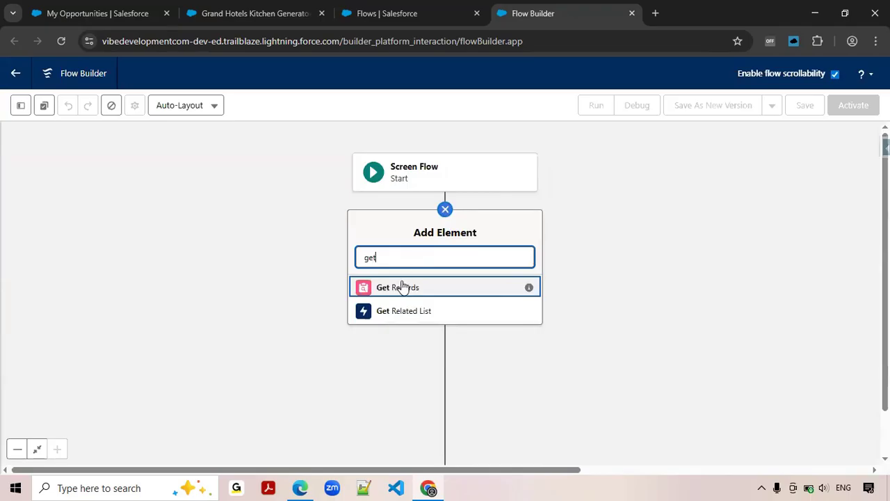
pyautogui.click(400, 288)
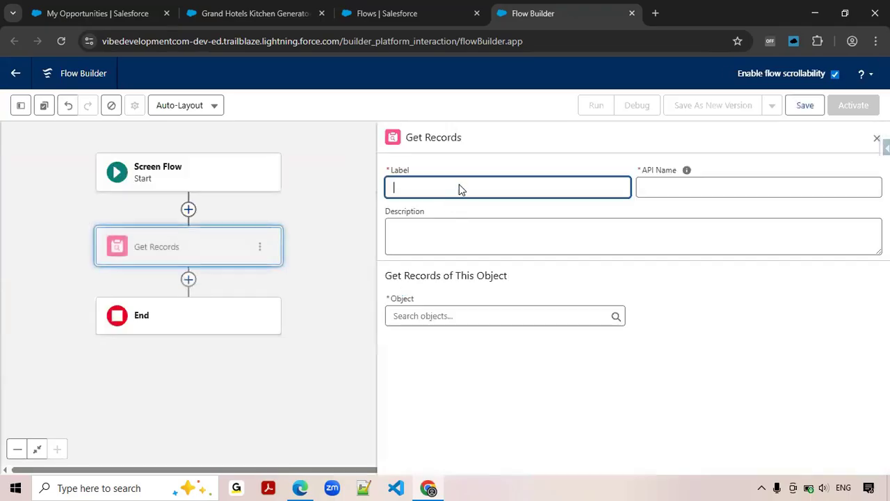
# Label the Get Records element "Get Open and Closed Won Opportunities" and let its API name fill in from the label.
pyautogui.click(522, 172)
pyautogui.click(505, 186)
pyautogui.write('Get Open and Cl')
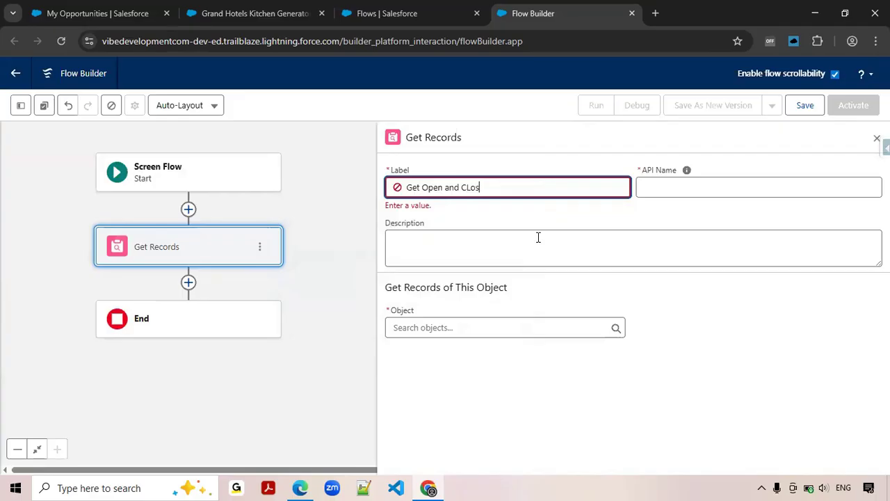
pyautogui.write('osed Won Opportuniti')
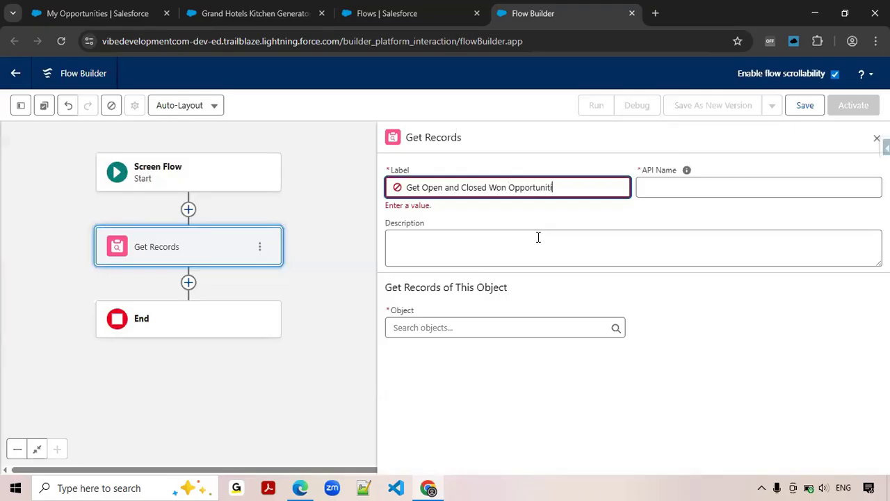
pyautogui.write('es')
pyautogui.press('Tab')
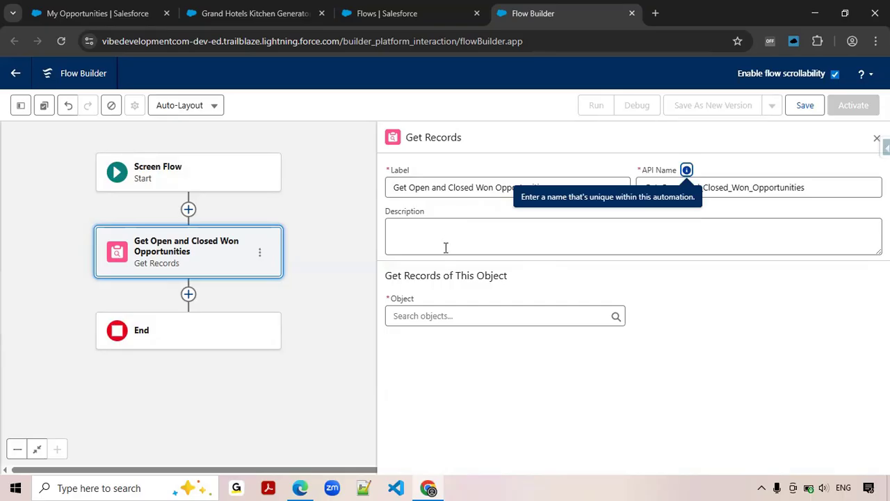
# Set Opportunity as the object whose records the element retrieves.
pyautogui.click(429, 317)
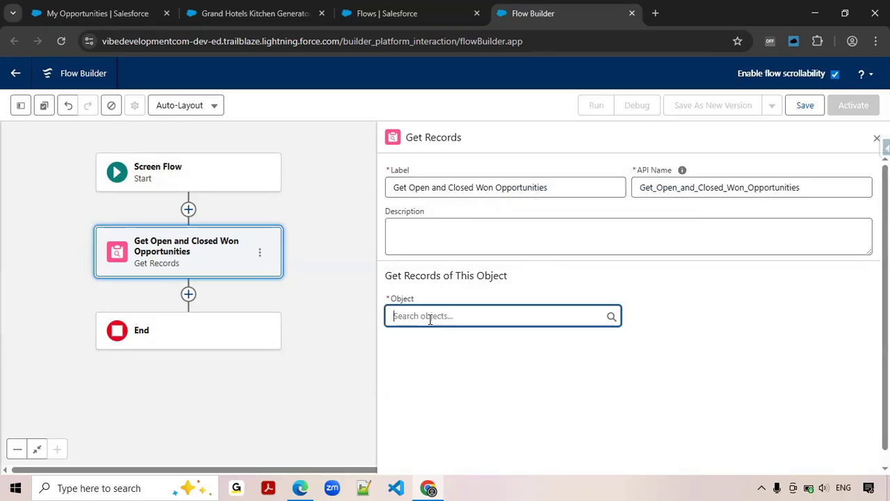
pyautogui.write('Opp')
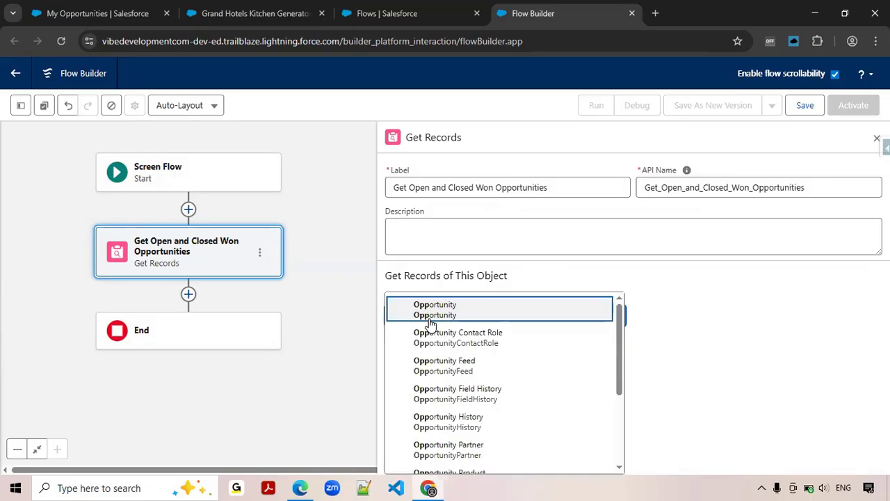
pyautogui.click(436, 310)
# Filter the Opportunity records with the condition Stage Does Not Equal Closed Lost.
pyautogui.scroll(-2, 462, 355)
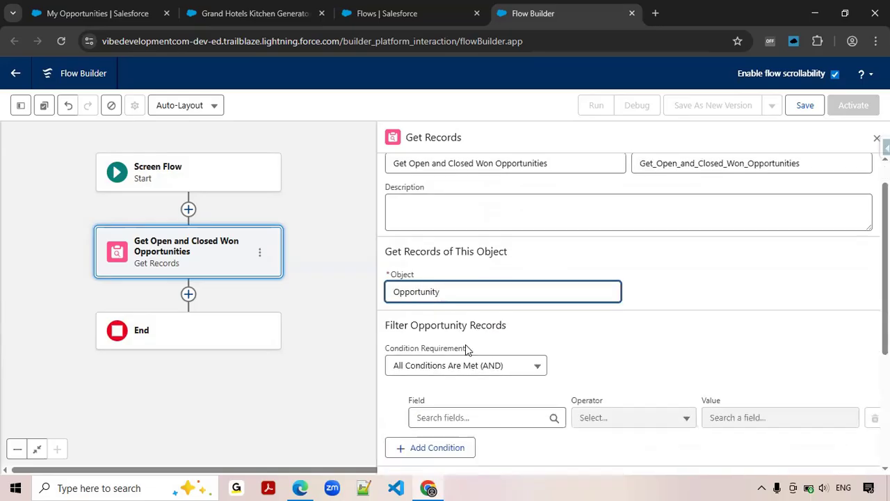
pyautogui.click(459, 377)
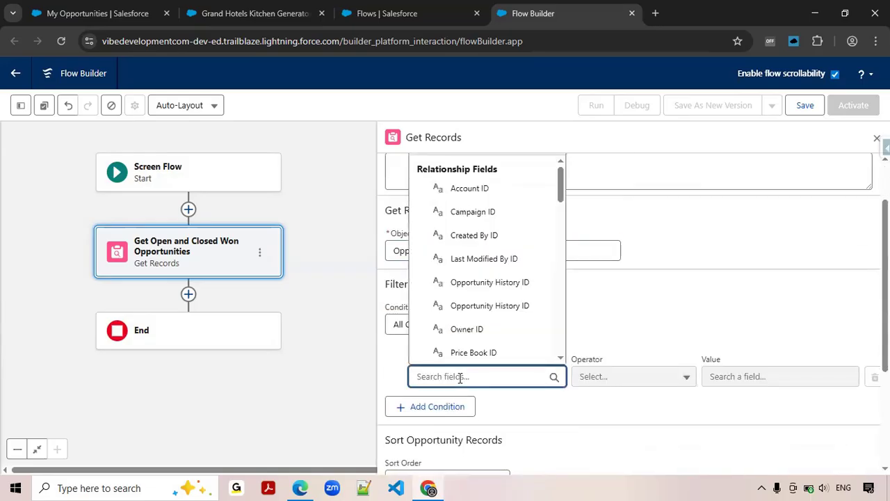
pyautogui.write('Srag')
pyautogui.press('BackSpace')
pyautogui.press('BackSpace')
pyautogui.press('BackSpace')
pyautogui.press('BackSpace')
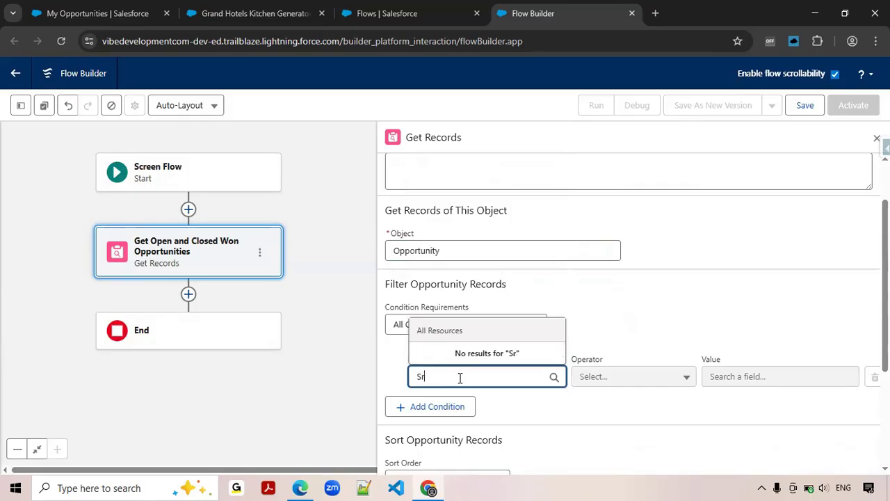
pyautogui.write('Stage')
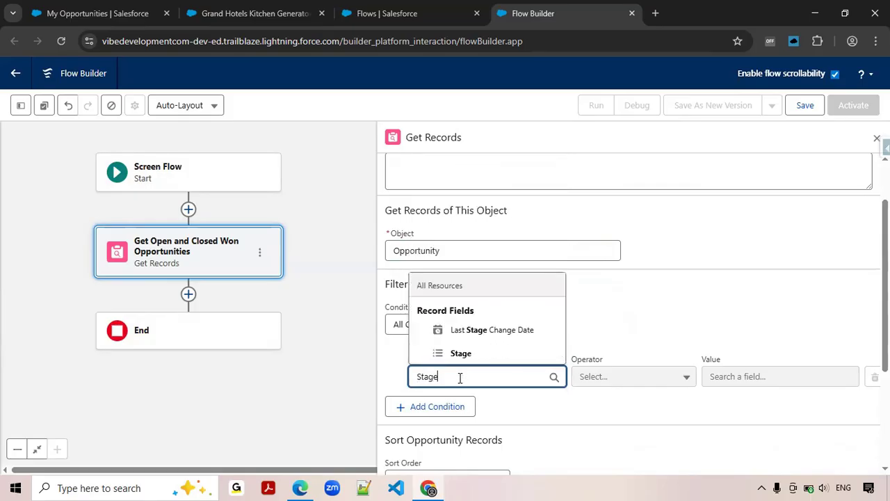
pyautogui.click(460, 354)
pyautogui.click(604, 375)
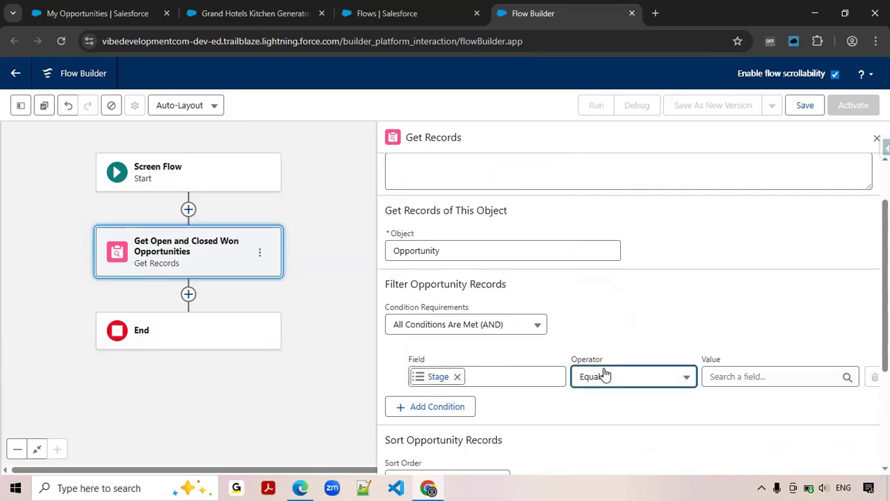
pyautogui.click(634, 256)
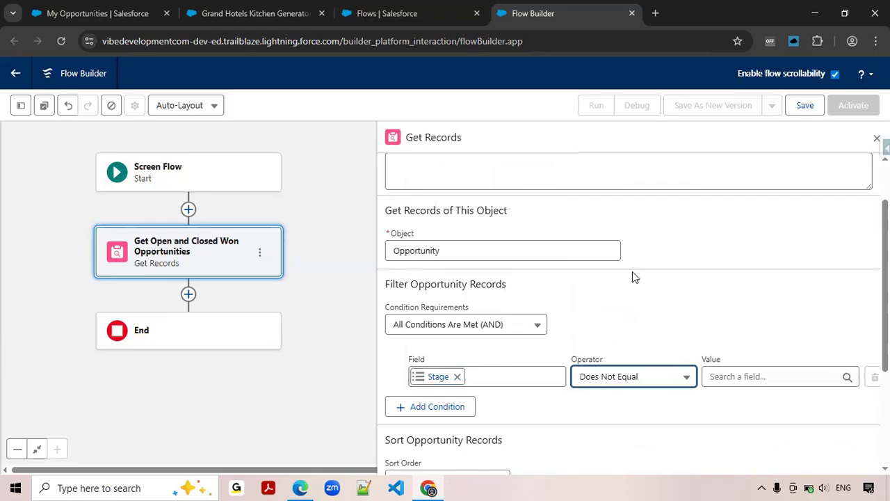
pyautogui.click(743, 378)
pyautogui.write('Closed')
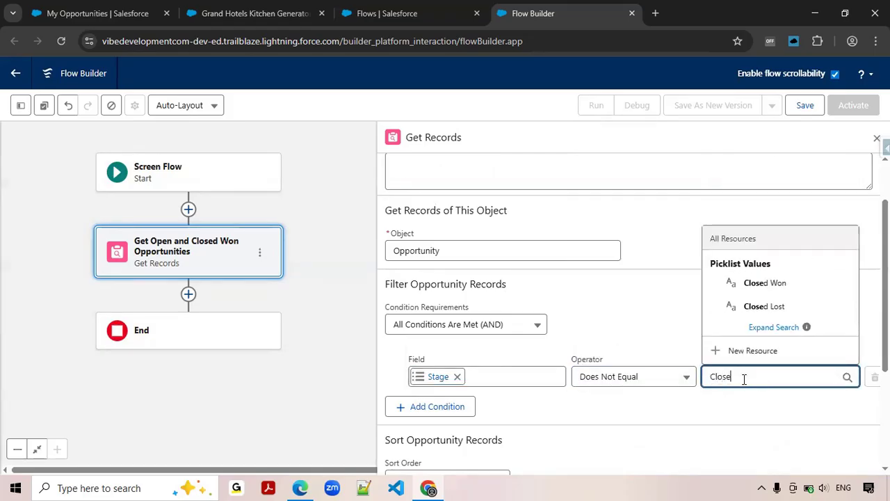
pyautogui.click(771, 308)
# Keep the Opportunity records unsorted and set the element to store all records.
pyautogui.scroll(-2, 656, 352)
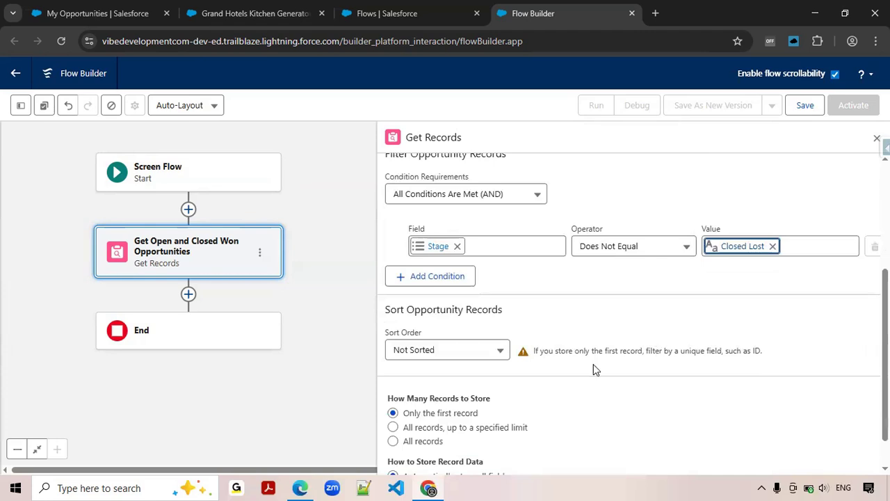
pyautogui.click(500, 351)
pyautogui.click(588, 328)
pyautogui.click(437, 443)
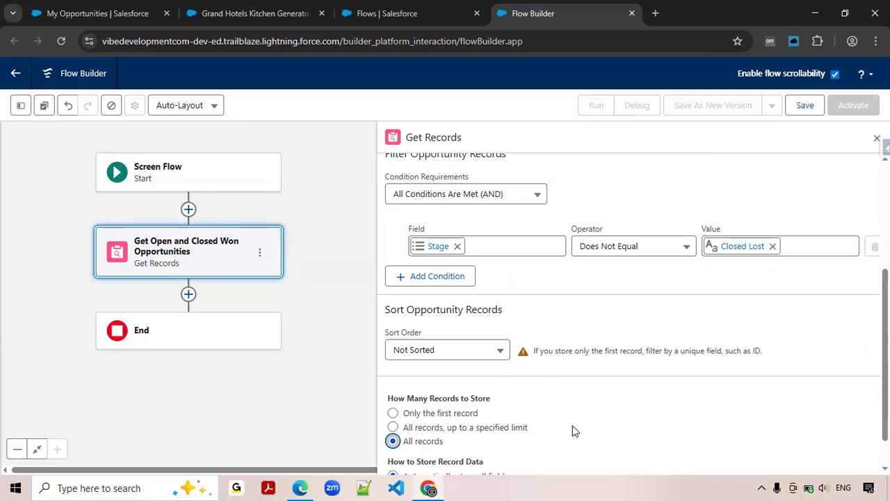
pyautogui.scroll(-1, 553, 425)
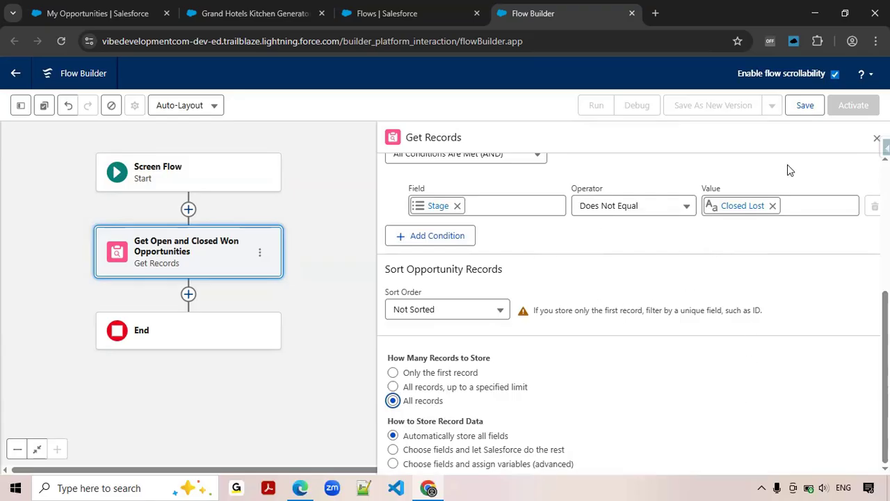
# Save the flow with the label "My Open and Closed Won Opportunities" and compare it with the My Opportunities page.
pyautogui.click(802, 109)
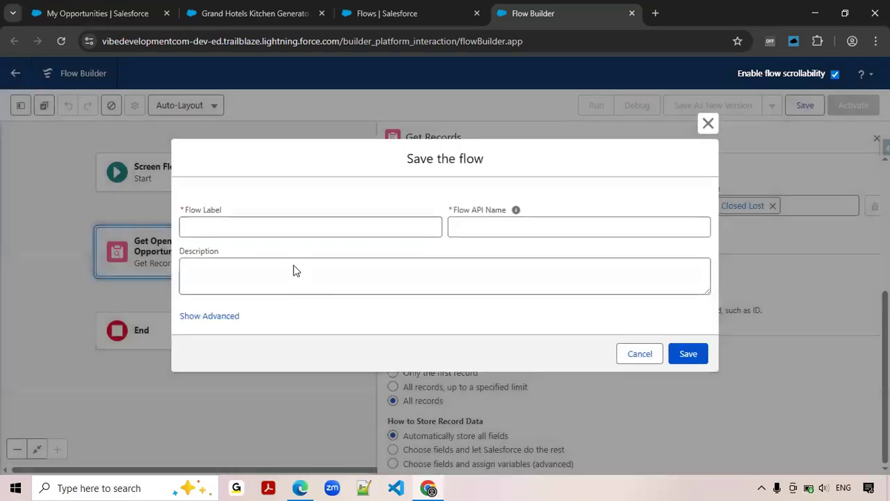
pyautogui.click(307, 227)
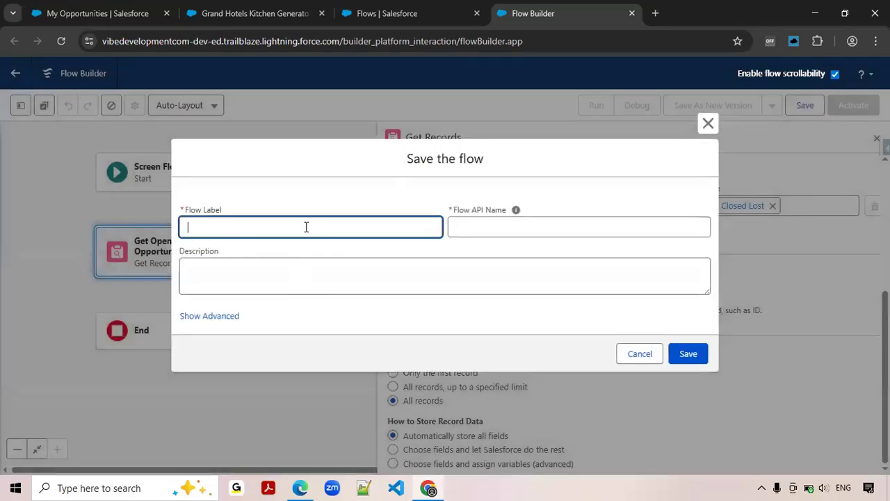
pyautogui.write('My Open and CLoosed Won Opportunities')
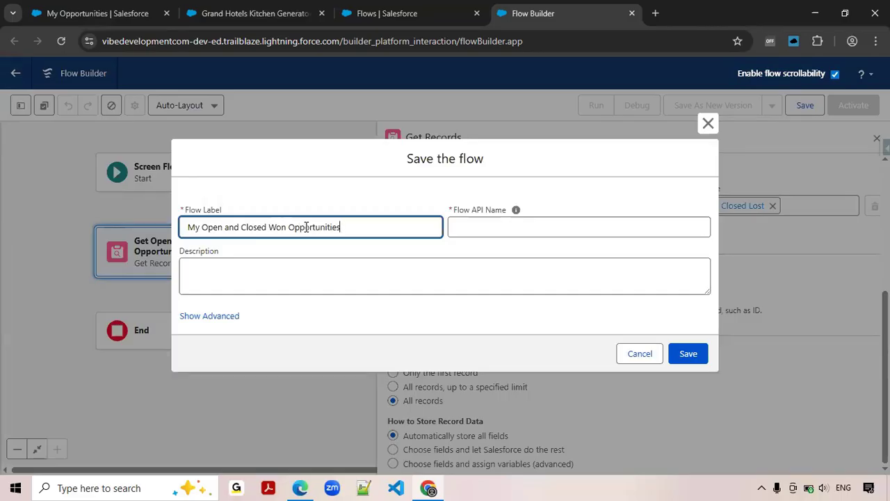
pyautogui.press('Tab')
pyautogui.click(686, 354)
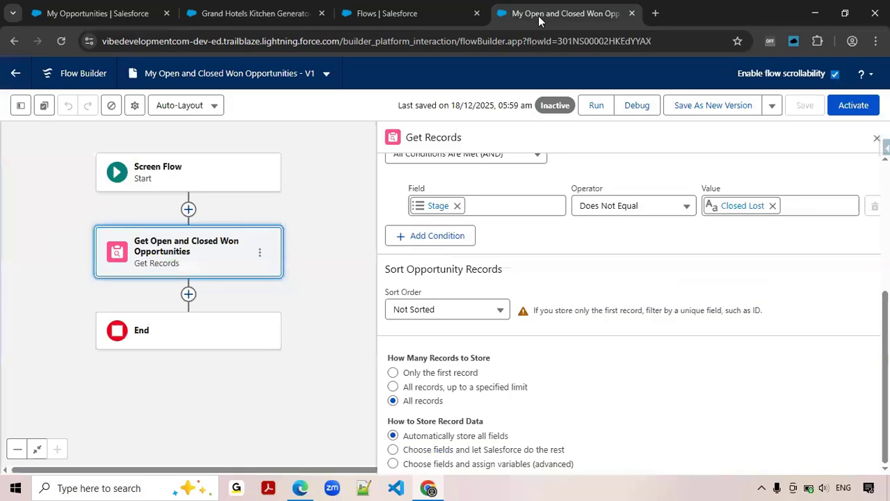
pyautogui.click(540, 16)
# Add a Collection Filter element after Get Open and Closed Won Opportunities, labelled "Filter Open Opportunities".
pyautogui.click(877, 138)
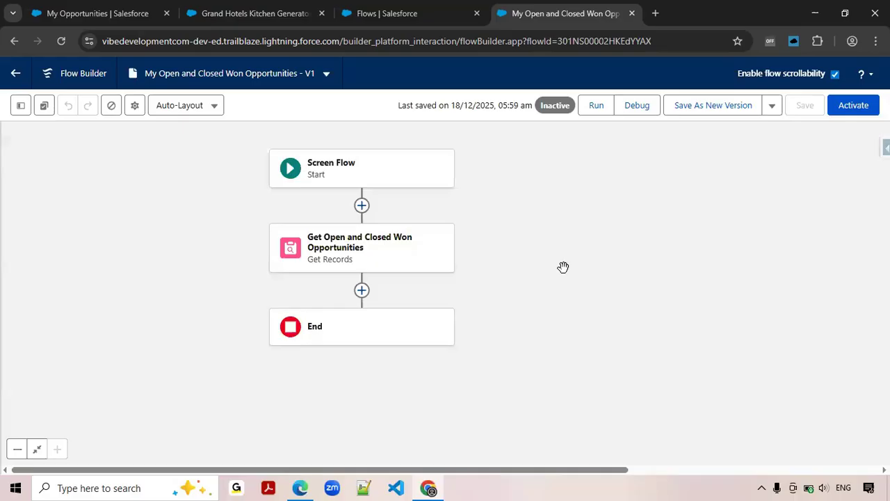
pyautogui.click(361, 291)
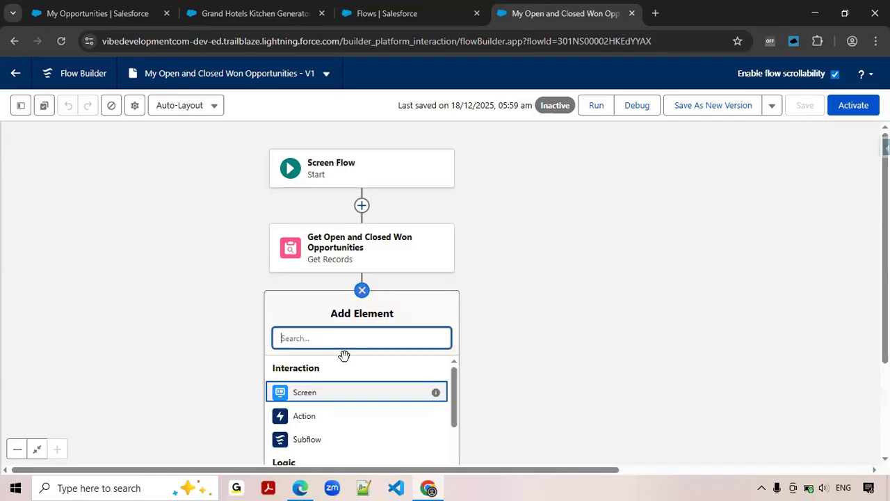
pyautogui.write('Fi')
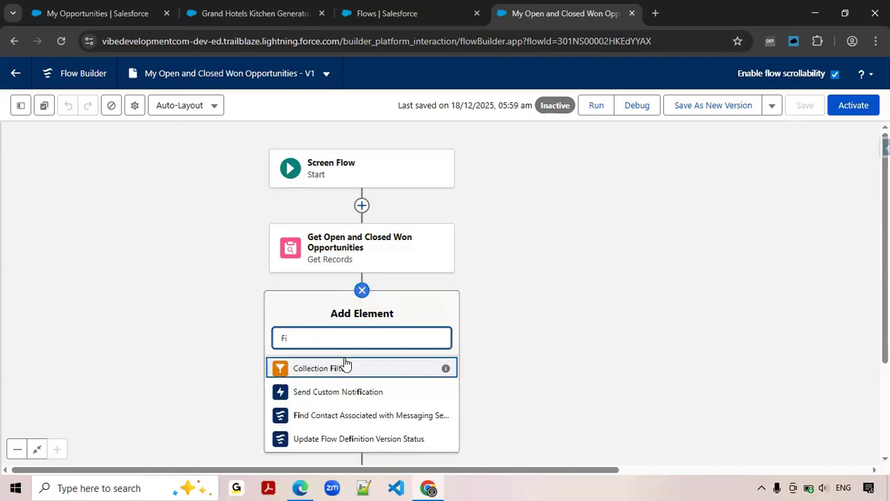
pyautogui.click(327, 370)
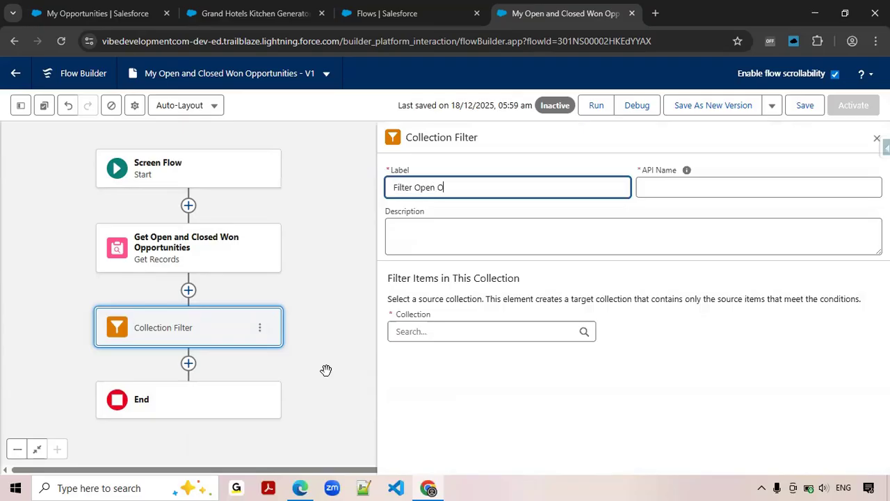
pyautogui.write('s')
pyautogui.rightClick(469, 188)
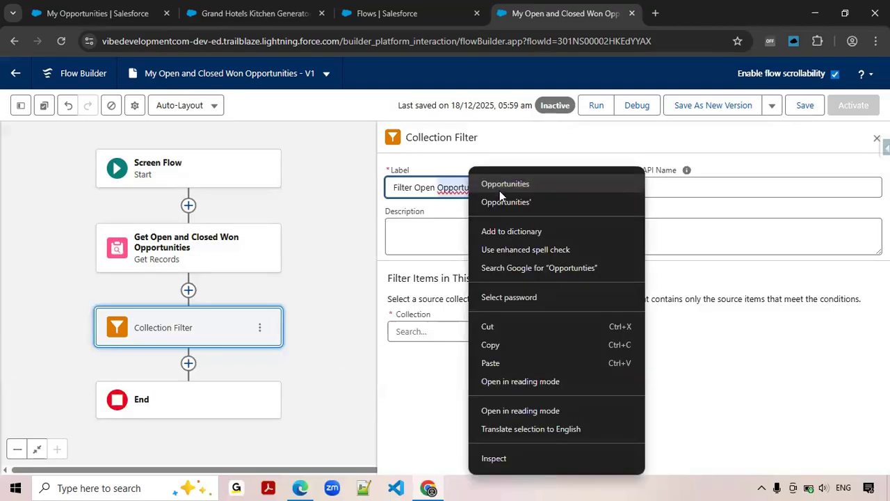
pyautogui.click(512, 182)
pyautogui.click(665, 188)
# Set the source collection of Filter Open Opportunities to the opportunities from Get Open and Closed Won Opportunities.
pyautogui.click(452, 327)
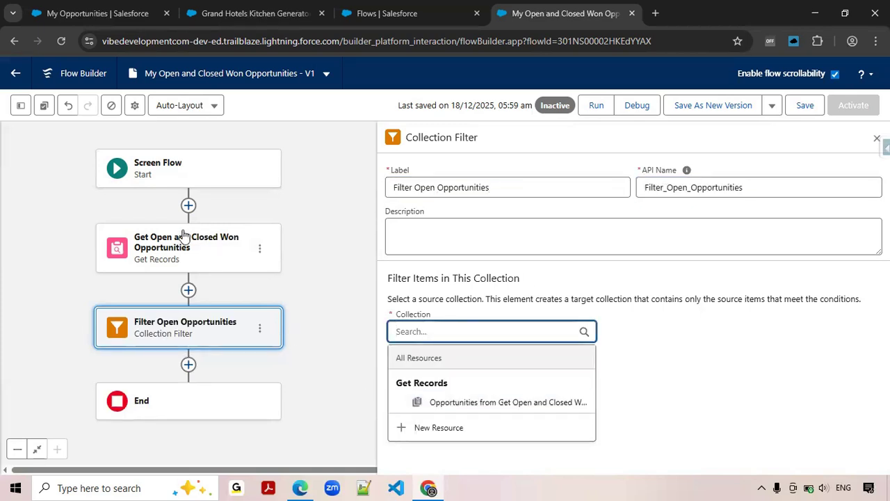
pyautogui.click(496, 403)
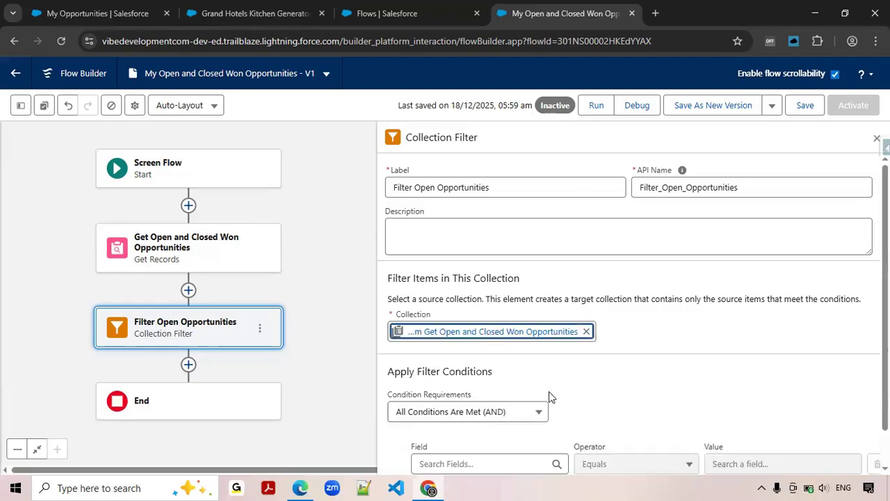
pyautogui.scroll(-1, 674, 372)
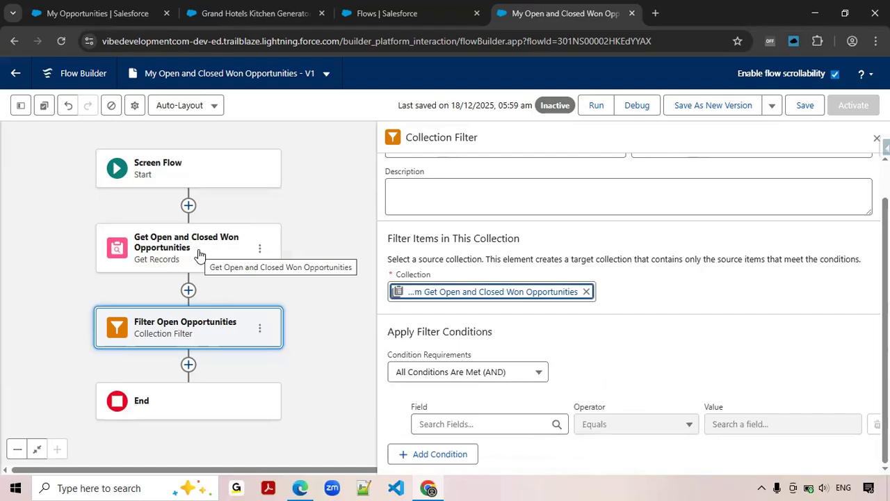
pyautogui.scroll(1, 458, 226)
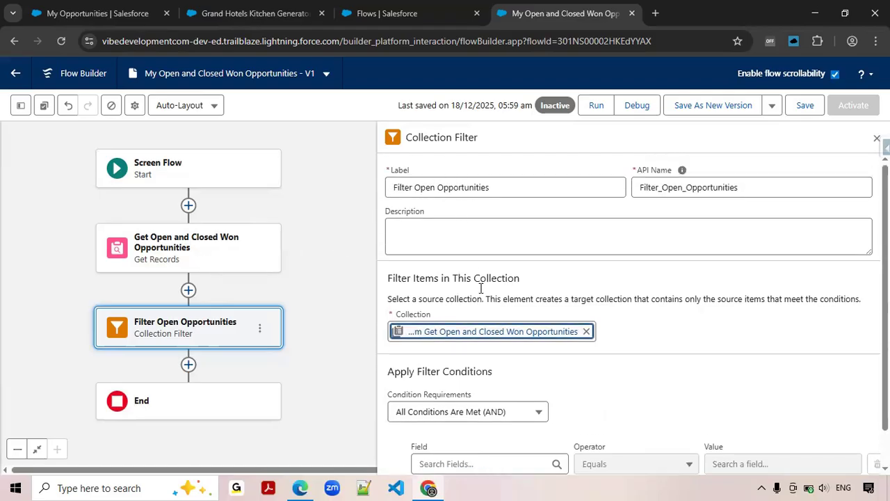
# Give Filter Open Opportunities the condition Stage Does Not Equal Closed Won.
pyautogui.scroll(-1, 492, 321)
pyautogui.click(482, 426)
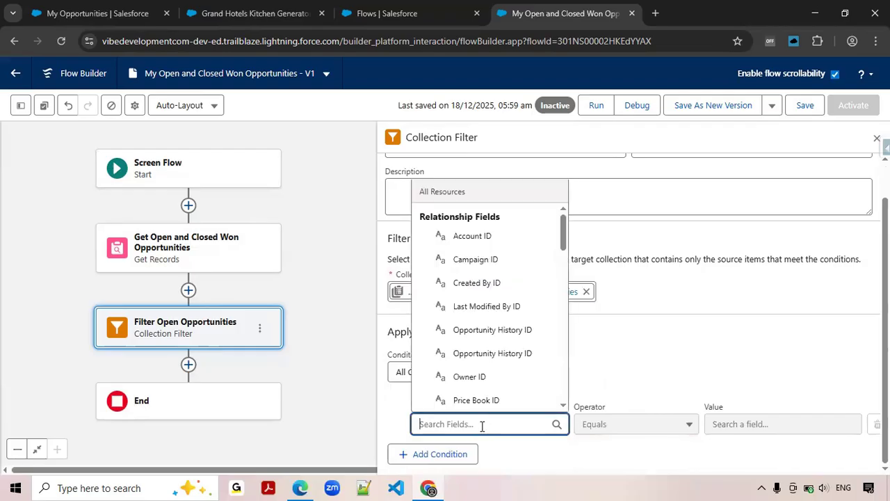
pyautogui.write('Stage')
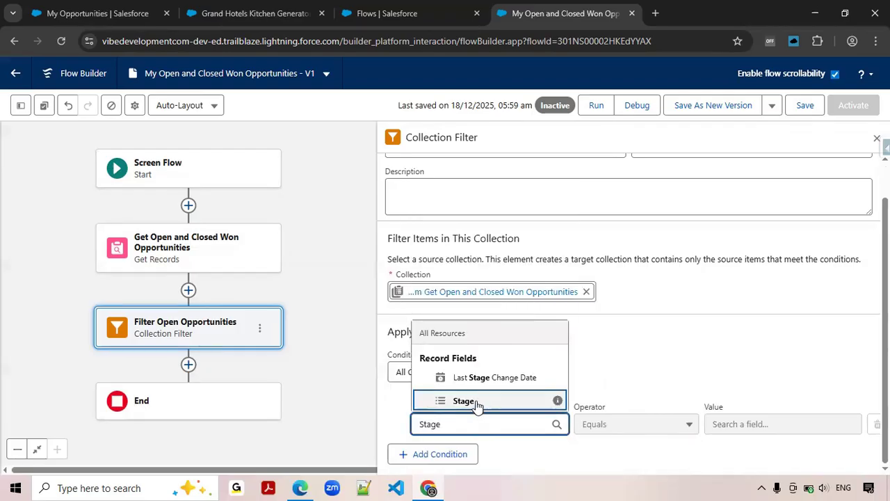
pyautogui.press('Return')
pyautogui.click(616, 429)
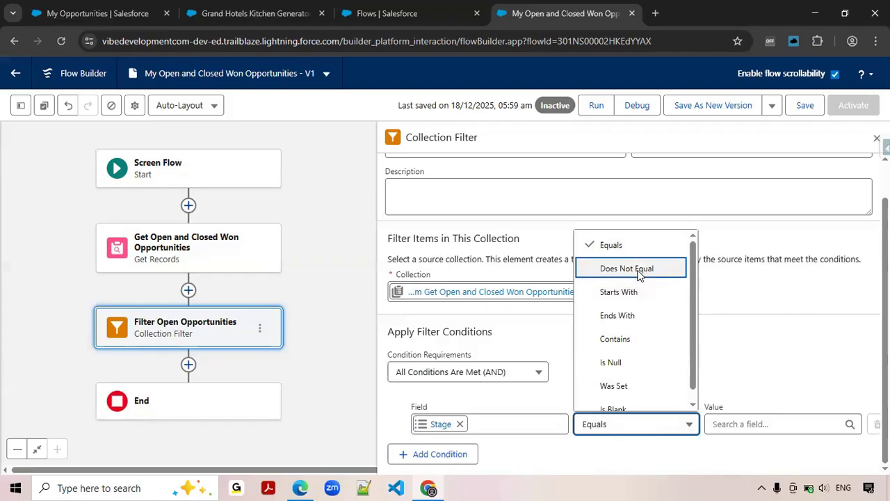
pyautogui.press('Return')
pyautogui.click(728, 421)
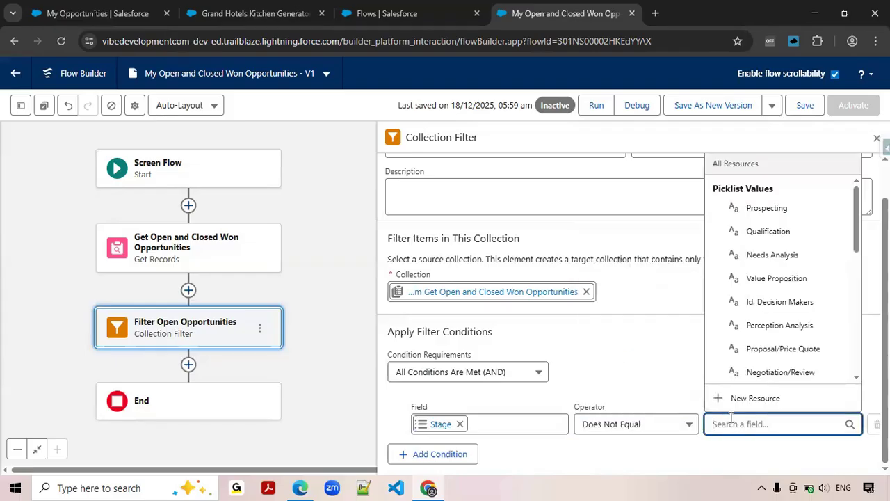
pyautogui.write('Close')
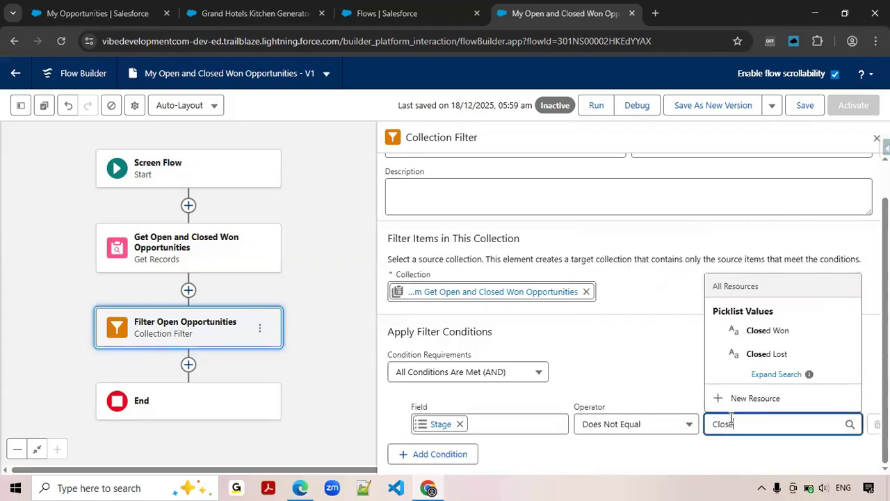
pyautogui.click(768, 331)
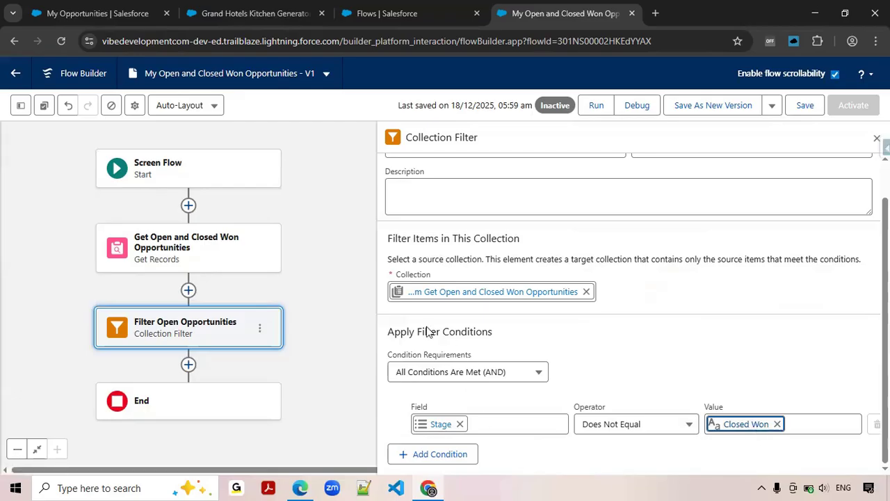
pyautogui.scroll(1, 489, 250)
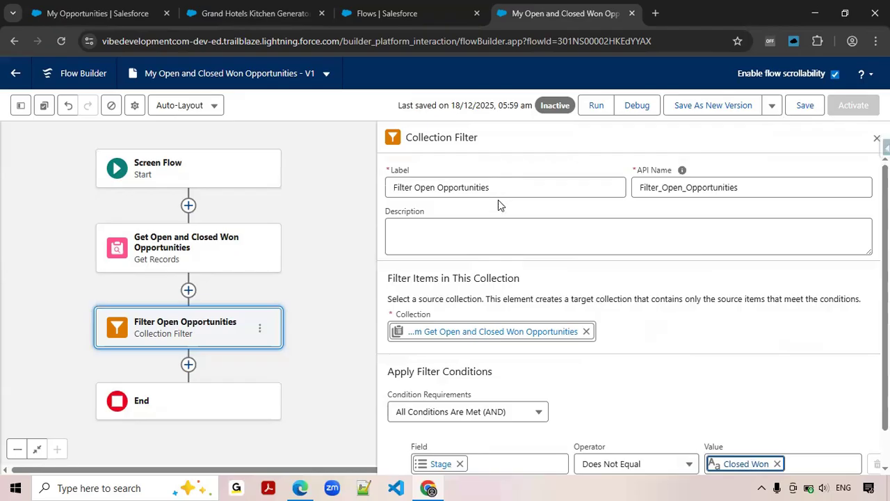
pyautogui.scroll(-1, 500, 209)
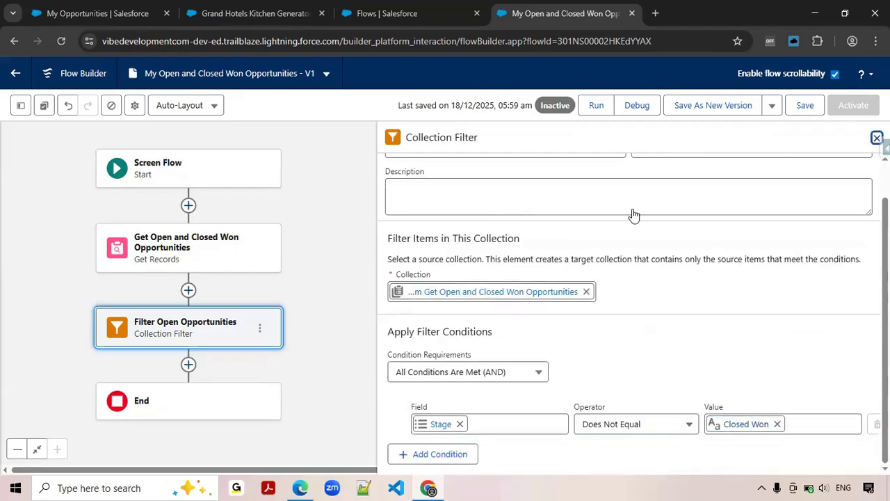
pyautogui.click(877, 137)
# Add a second Collection Filter element after Filter Open Opportunities, labelled "Filter Closed Won Opportunities".
pyautogui.click(189, 364)
pyautogui.moveTo(369, 319); pyautogui.dragTo(497, 191)
pyautogui.click(307, 281)
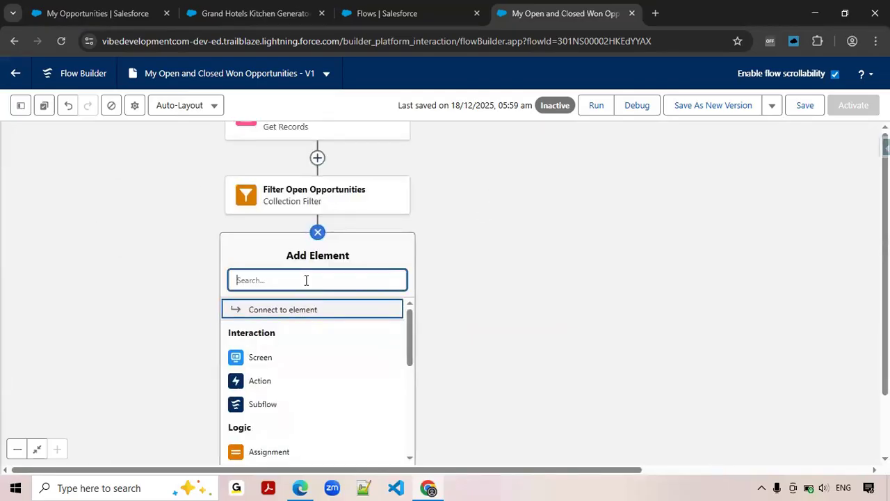
pyautogui.write('Fil')
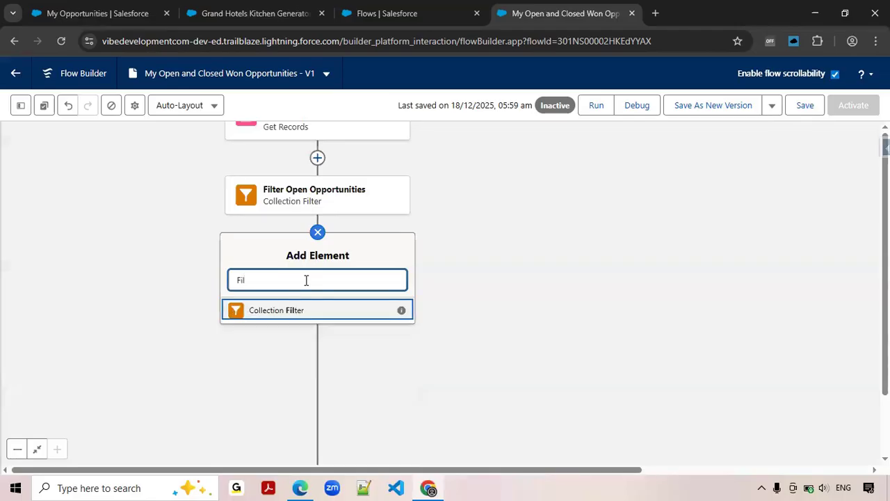
pyautogui.click(290, 311)
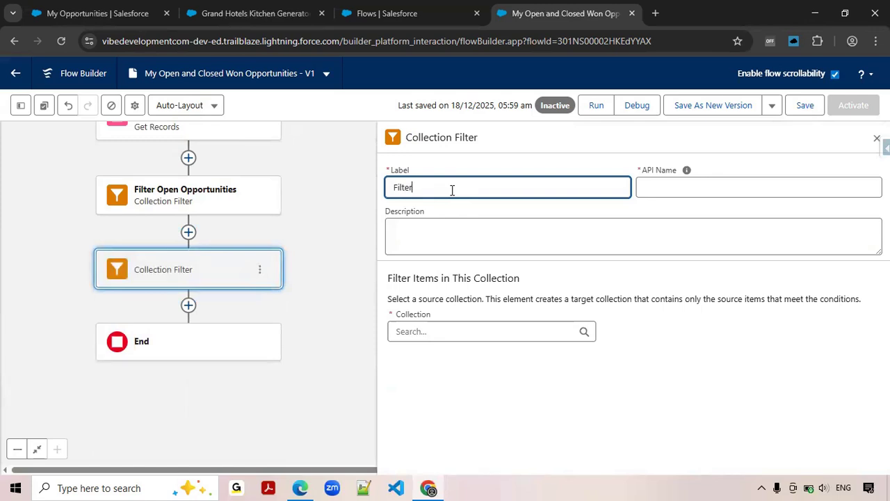
pyautogui.write('Filter CLosed')
pyautogui.press('BackSpace')
pyautogui.press('BackSpace')
pyautogui.press('BackSpace')
pyautogui.press('BackSpace')
pyautogui.write('ties')
pyautogui.press('Tab')
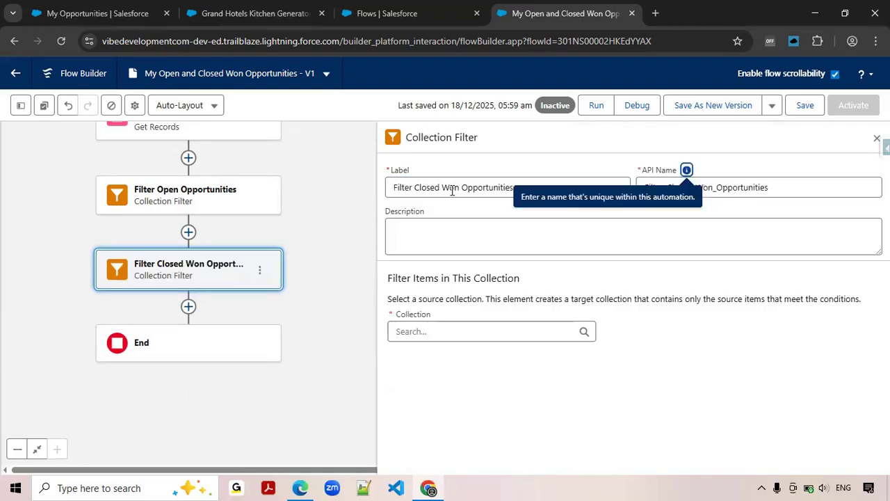
# Set the source collection of Filter Closed Won Opportunities to the opportunities from Get Open and Closed Won Opportunities.
pyautogui.click(444, 332)
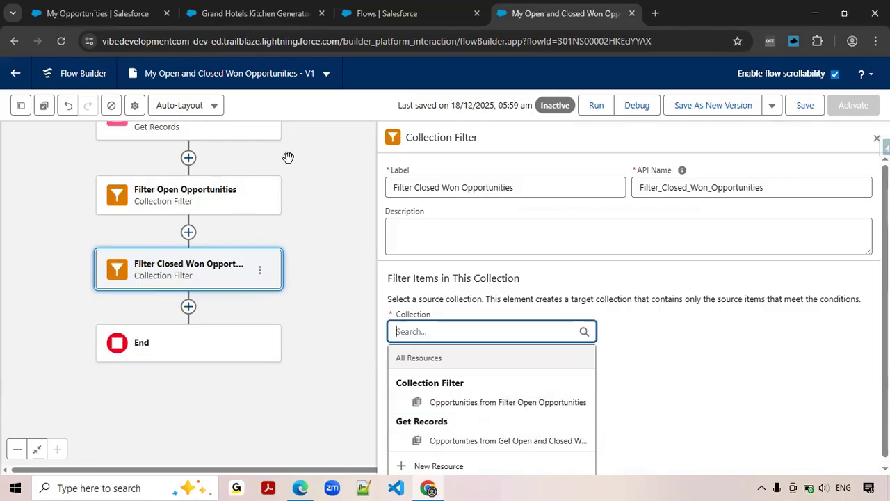
pyautogui.moveTo(287, 159); pyautogui.dragTo(293, 232)
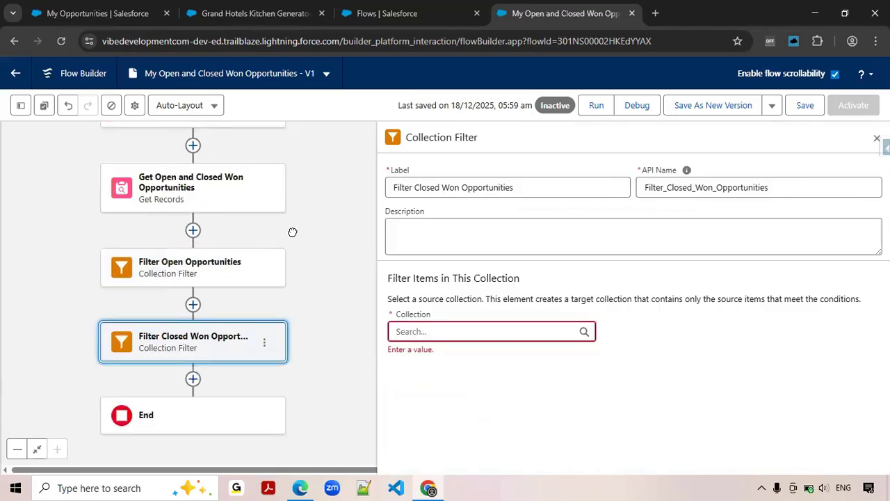
pyautogui.click(473, 330)
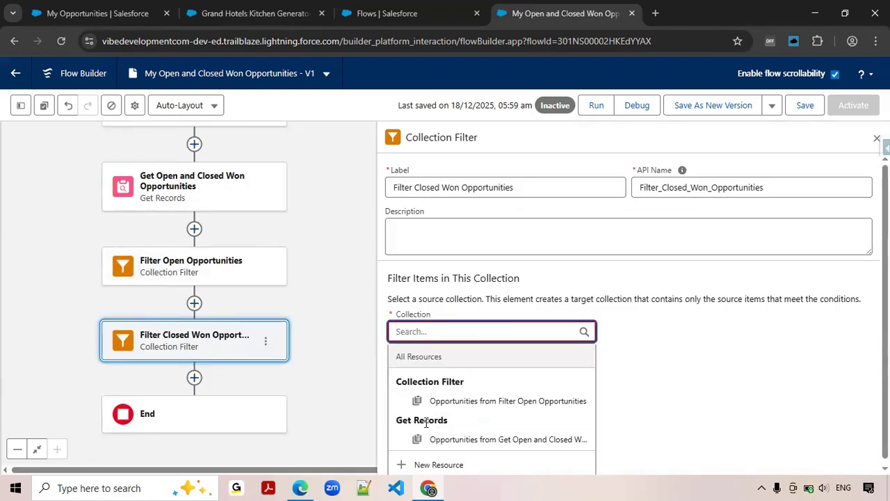
pyautogui.click(501, 439)
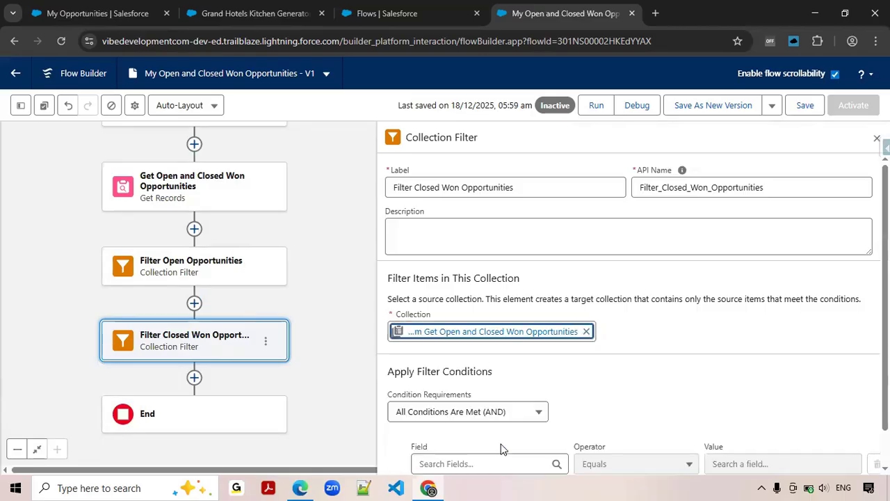
# Give Filter Closed Won Opportunities the condition Stage Equals Closed Won.
pyautogui.scroll(-1, 633, 393)
pyautogui.click(504, 423)
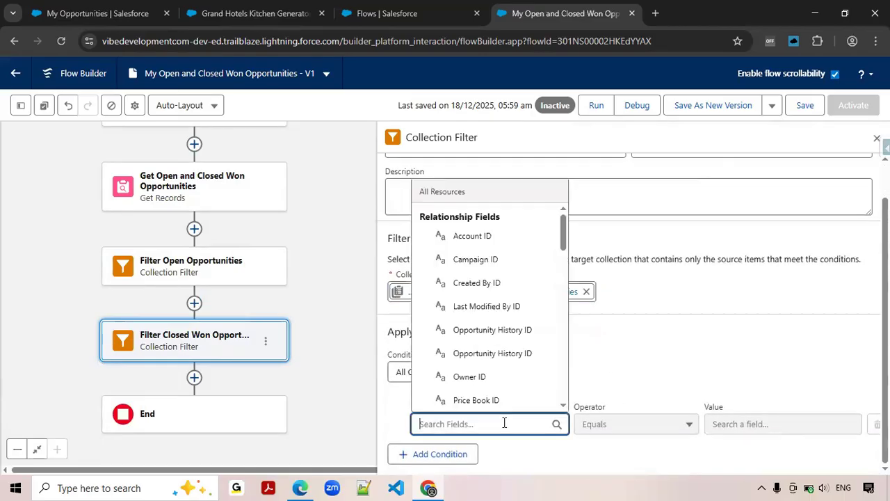
pyautogui.write('Stage')
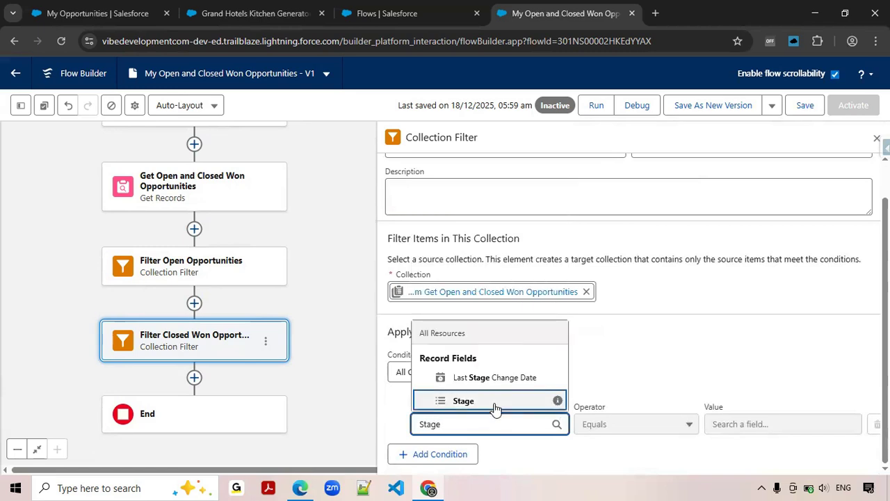
pyautogui.press('Return')
pyautogui.click(744, 424)
pyautogui.write('Clo')
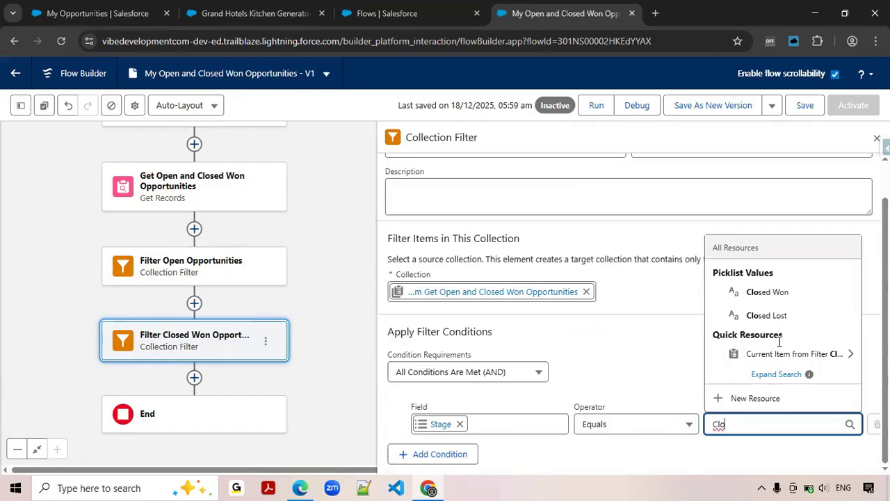
pyautogui.click(787, 295)
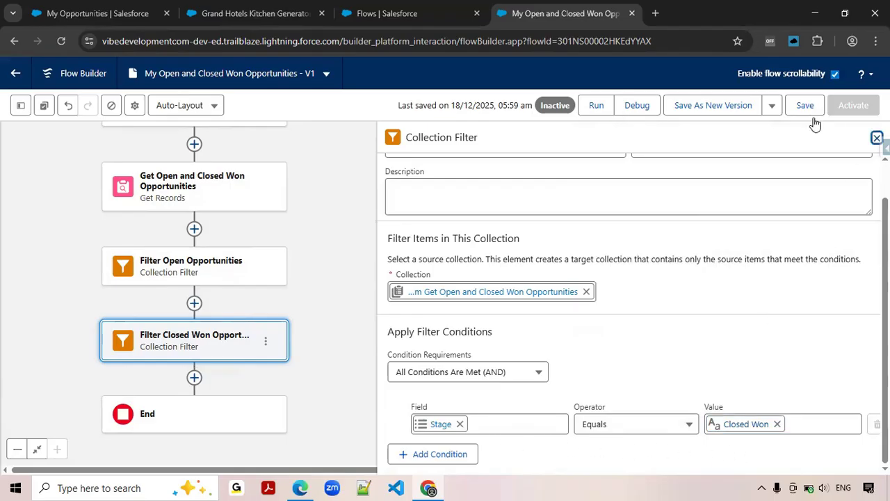
# Close the Filter Closed Won Opportunities settings and save the flow.
pyautogui.click(876, 138)
pyautogui.click(808, 110)
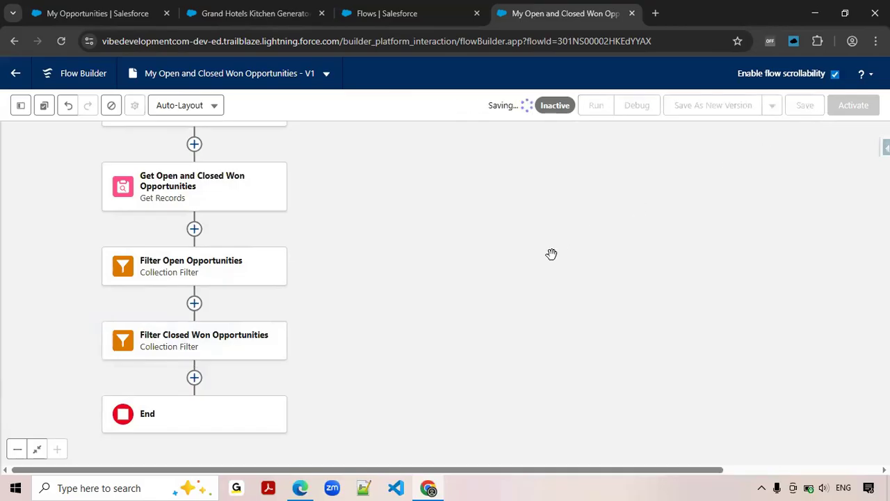
pyautogui.moveTo(638, 280); pyautogui.dragTo(658, 284)
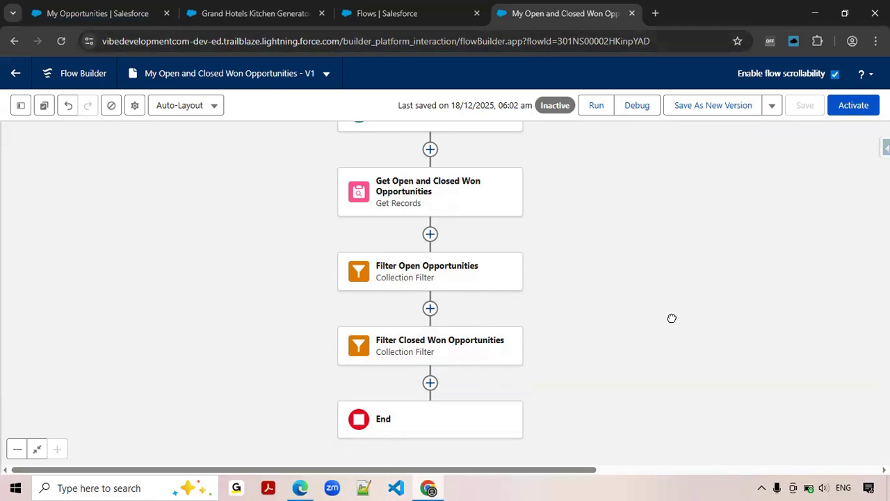
# Add a second filter condition on the Owner ID field to Get Open and Closed Won Opportunities.
pyautogui.scroll(1, 672, 299)
pyautogui.click(445, 253)
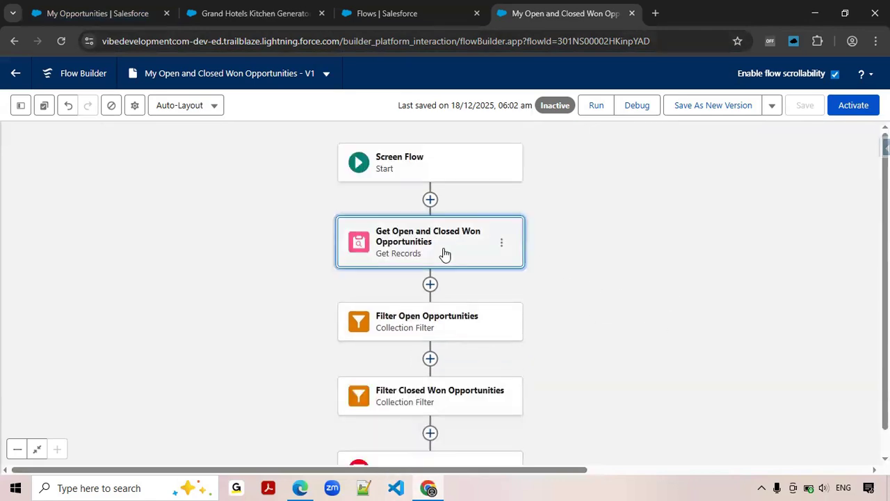
pyautogui.scroll(-3, 751, 342)
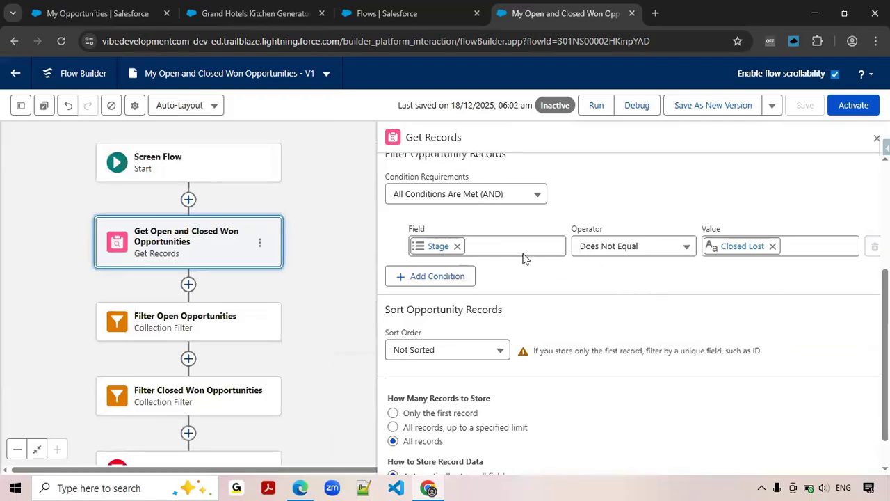
pyautogui.click(422, 277)
pyautogui.click(450, 290)
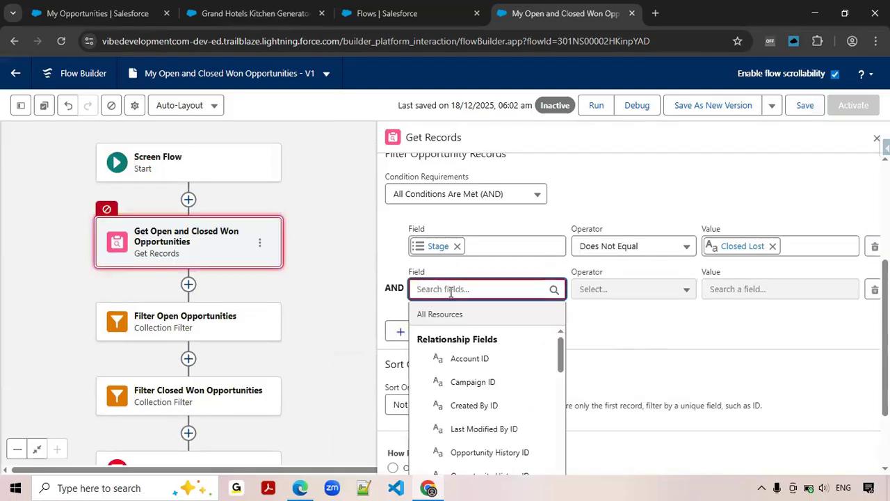
pyautogui.write('own')
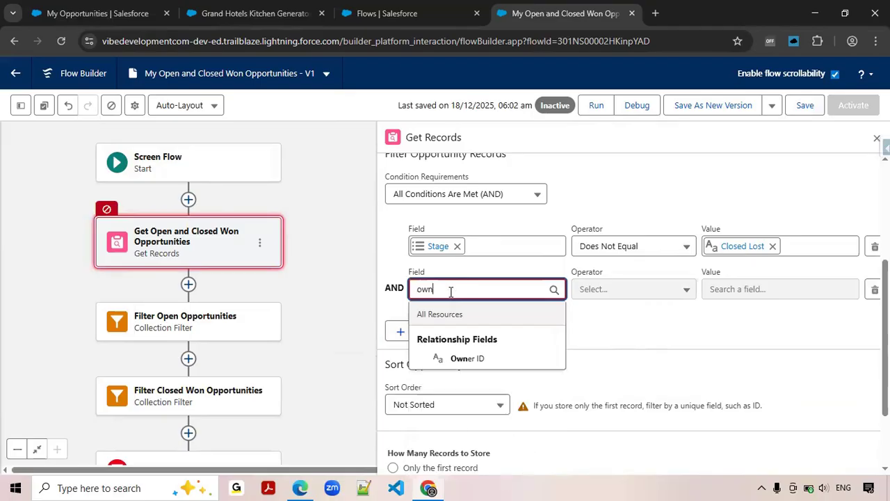
pyautogui.click(462, 358)
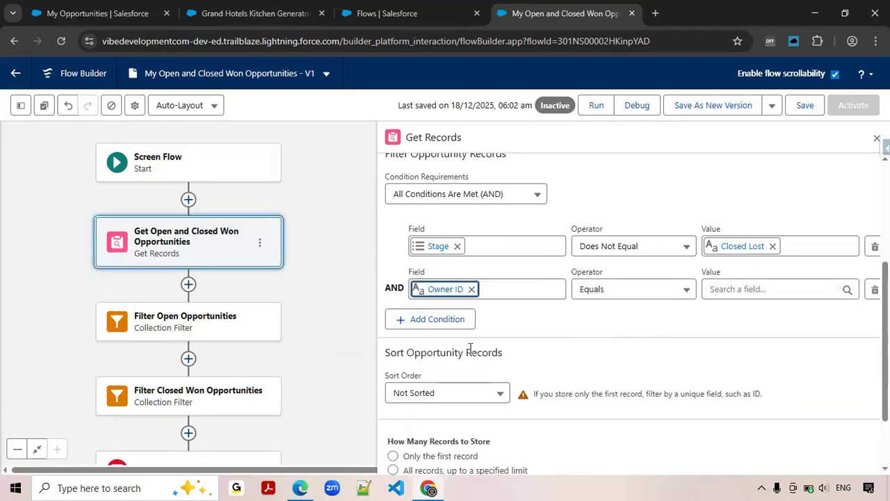
# Set the Owner ID condition to Equals Running User > Id and close the Get Records settings.
pyautogui.click(769, 290)
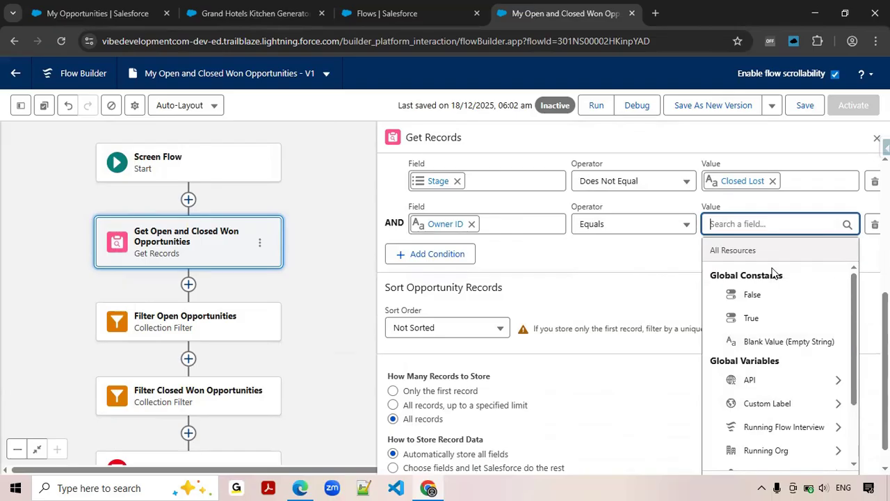
pyautogui.write('ru')
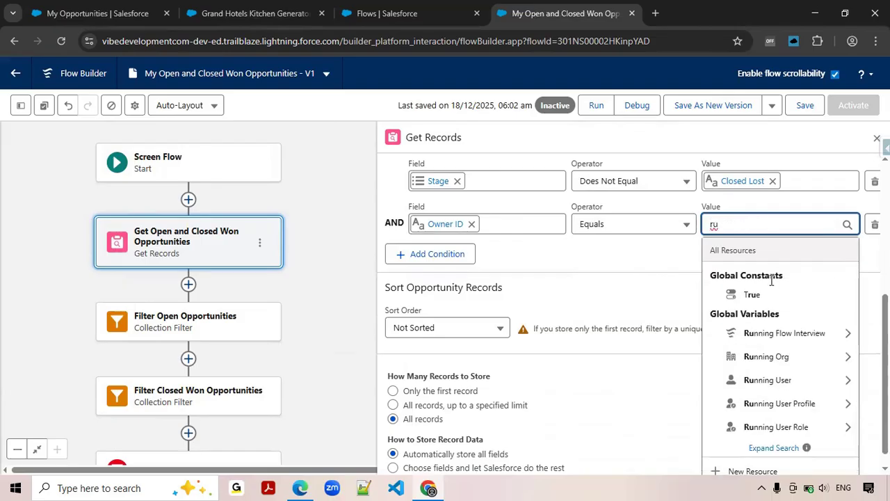
pyautogui.click(767, 380)
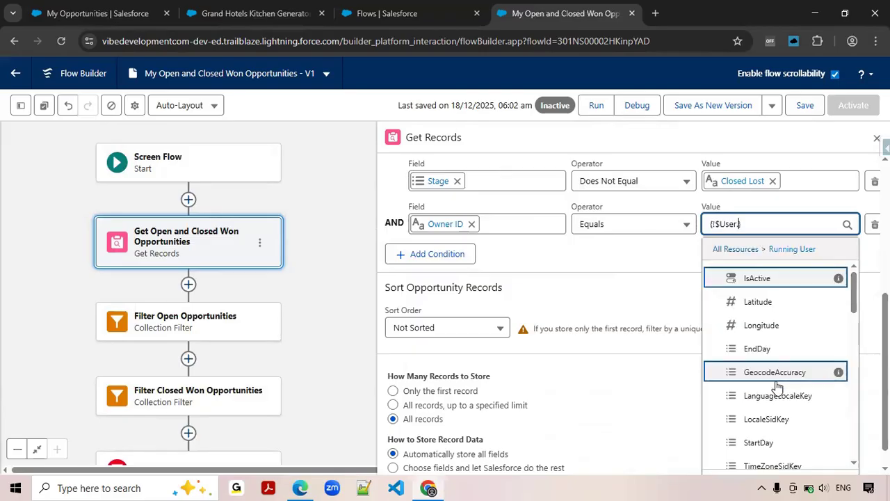
pyautogui.write('Id')
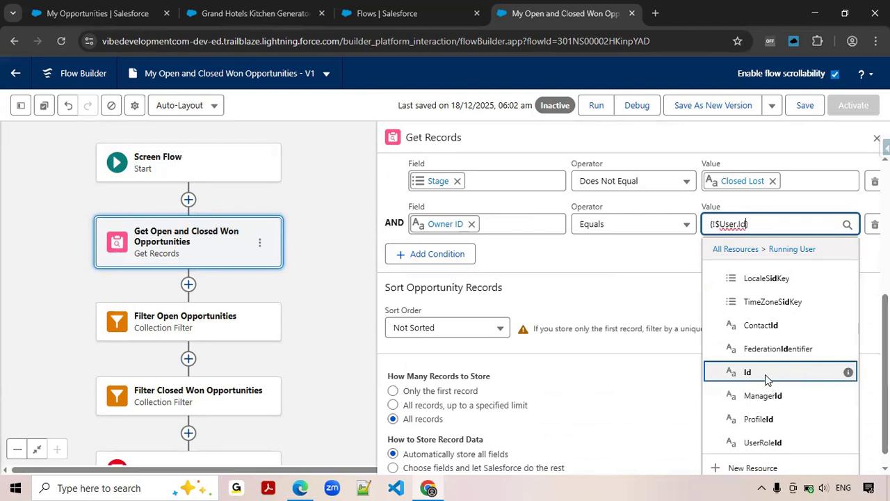
pyautogui.click(769, 380)
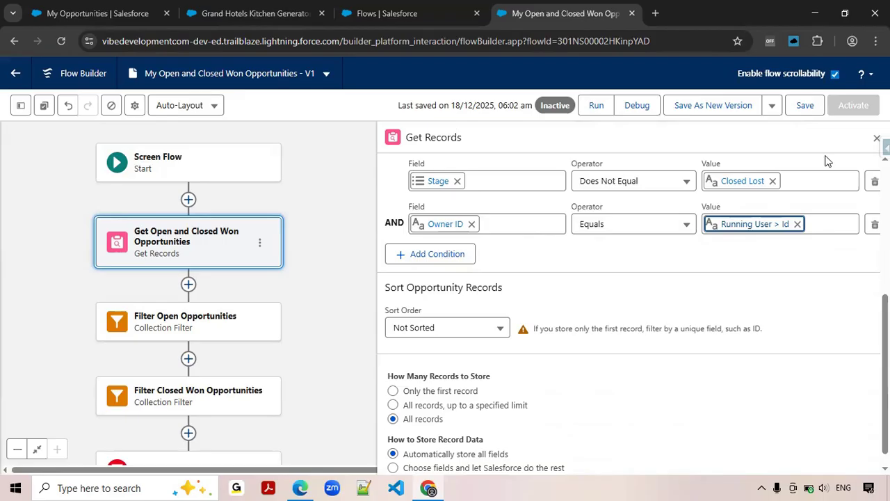
pyautogui.click(878, 138)
# Add a Screen element after Filter Closed Won Opportunities, labelled "Open and Closed Opportunities".
pyautogui.moveTo(365, 326); pyautogui.dragTo(527, 229)
pyautogui.moveTo(507, 331); pyautogui.dragTo(511, 320)
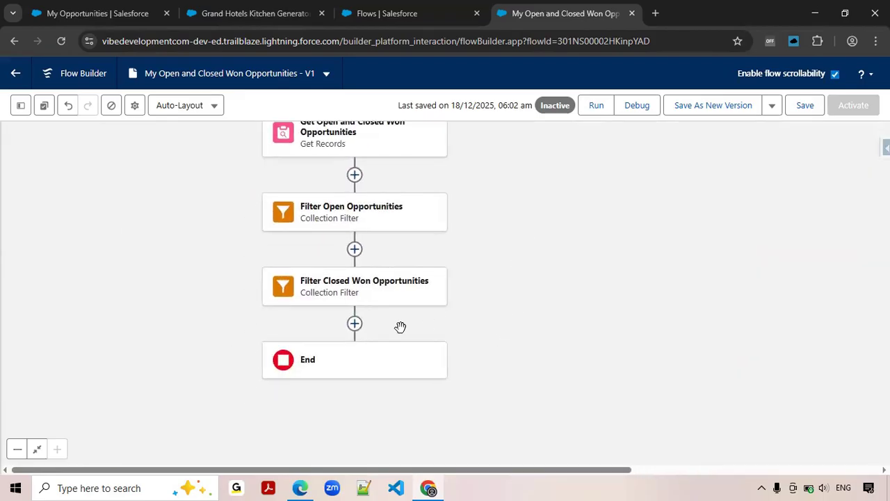
pyautogui.click(354, 325)
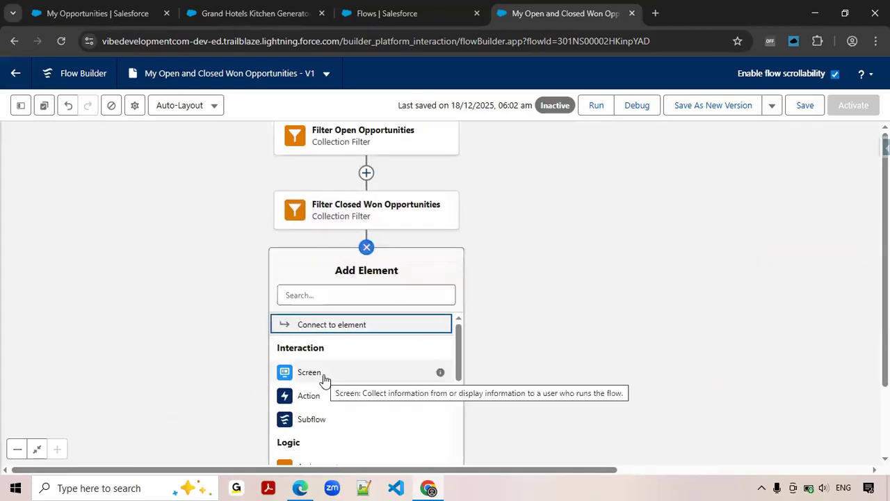
pyautogui.click(323, 374)
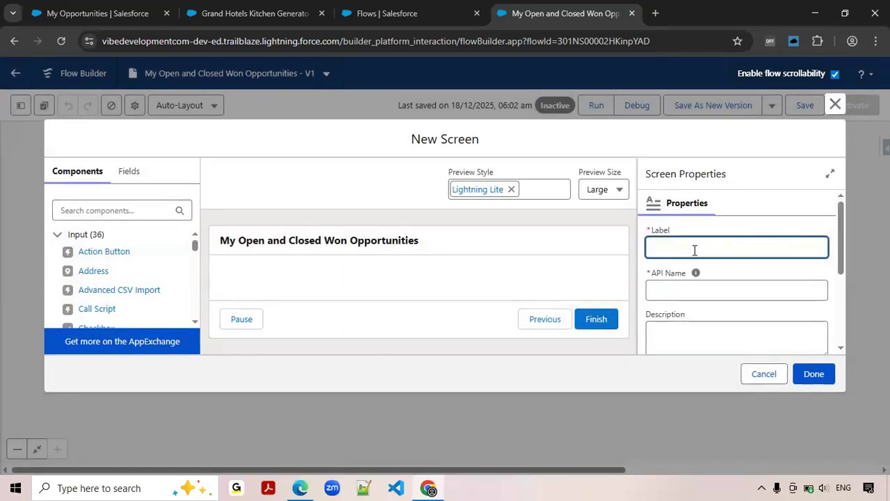
pyautogui.write('Open C')
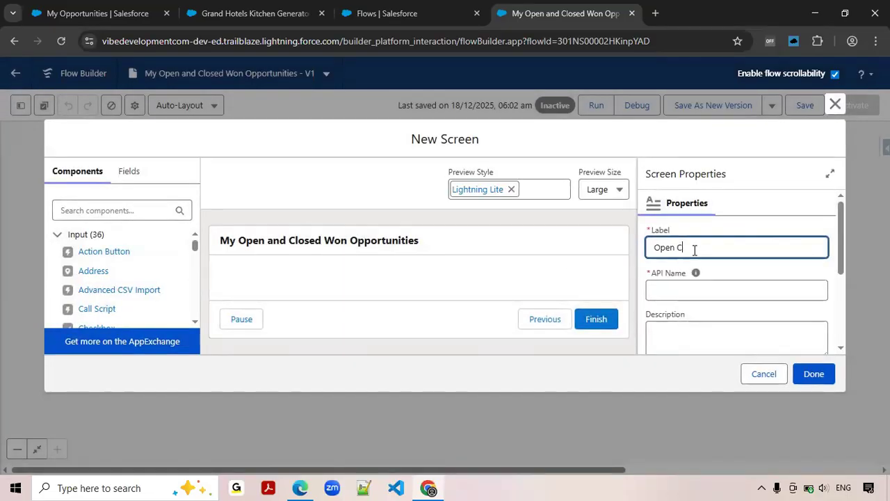
pyautogui.press('BackSpace')
pyautogui.write('and Closed Opportunities')
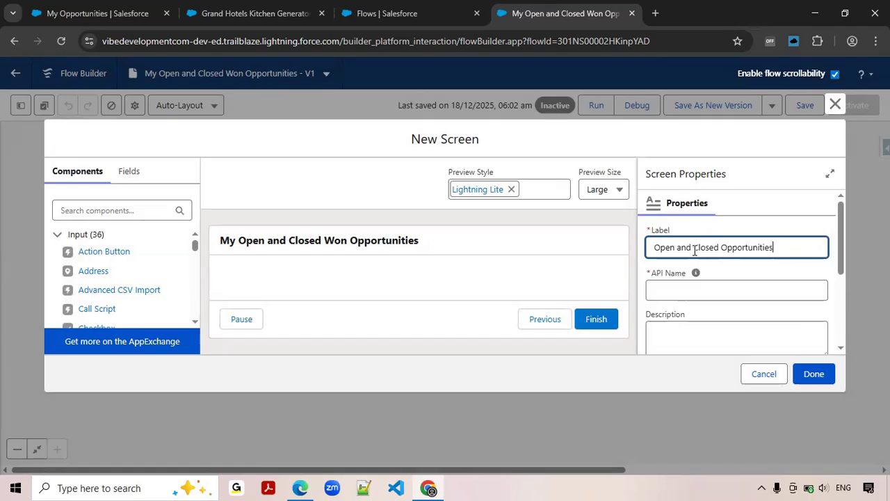
pyautogui.press('Tab')
# Turn off Show Header in the new screen's header configuration.
pyautogui.scroll(-2, 692, 299)
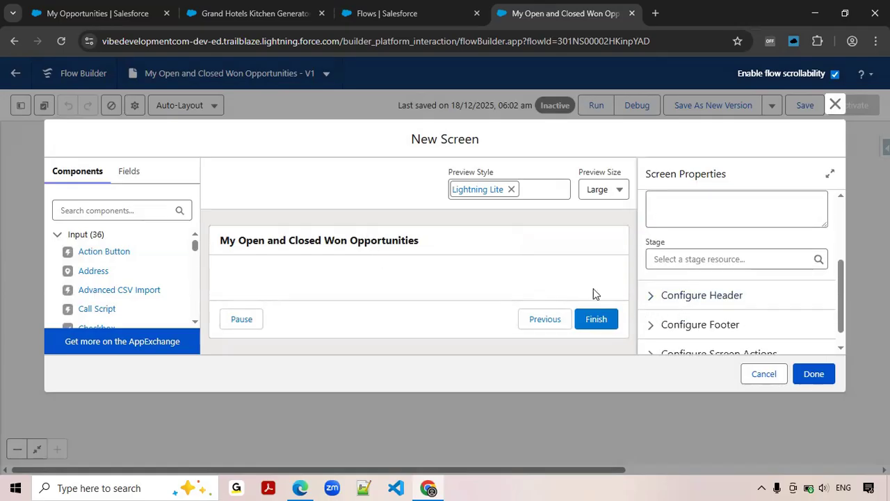
pyautogui.click(648, 296)
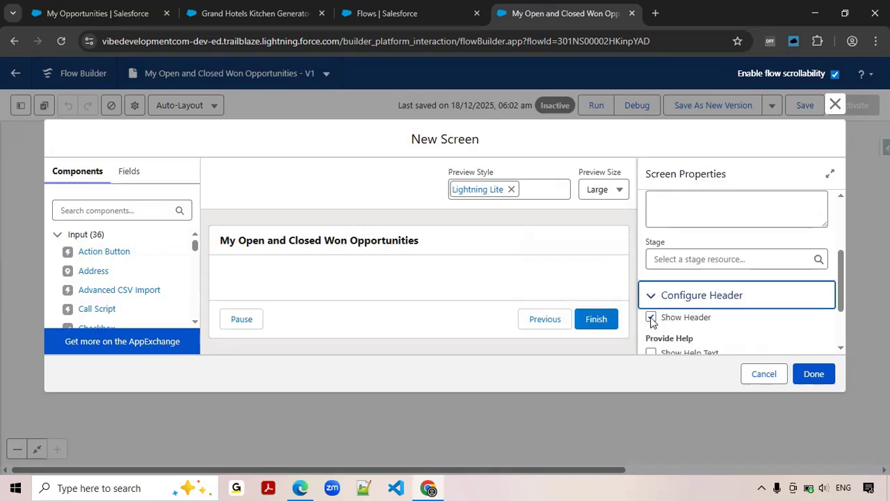
pyautogui.click(651, 318)
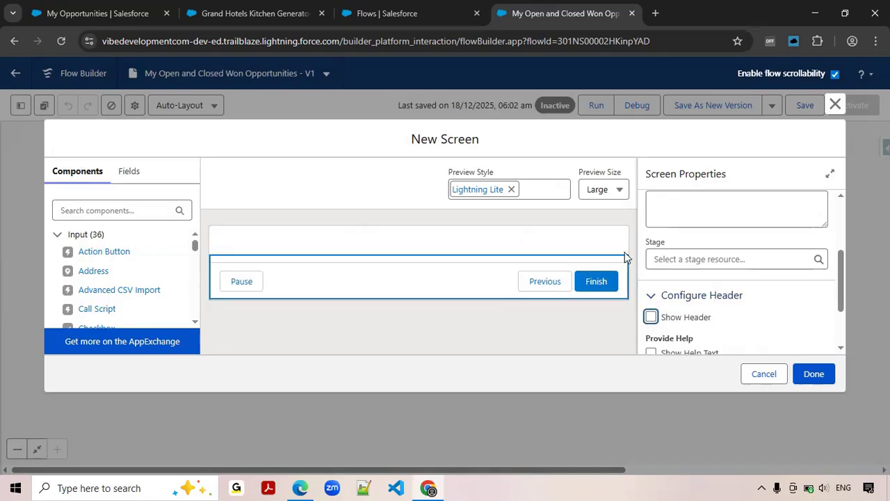
# Find the Data Table component and place it on the screen canvas.
pyautogui.click(111, 212)
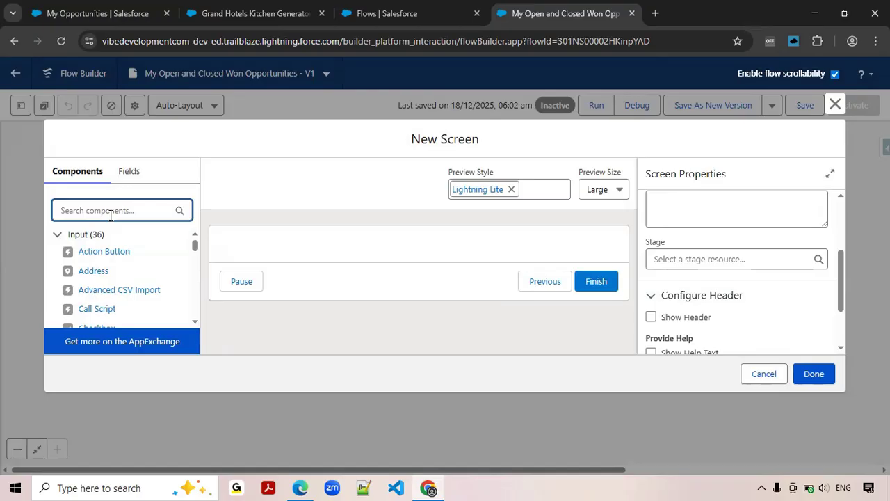
pyautogui.write('d')
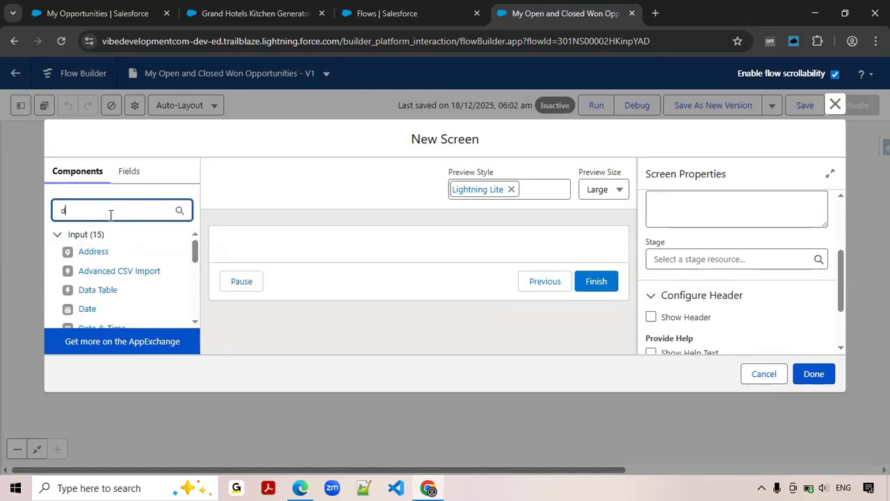
pyautogui.write('is')
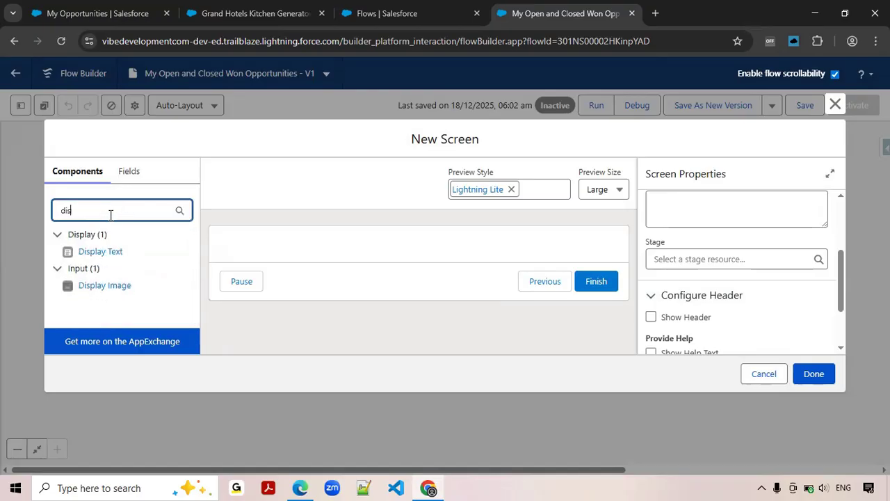
pyautogui.press('BackSpace')
pyautogui.press('BackSpace')
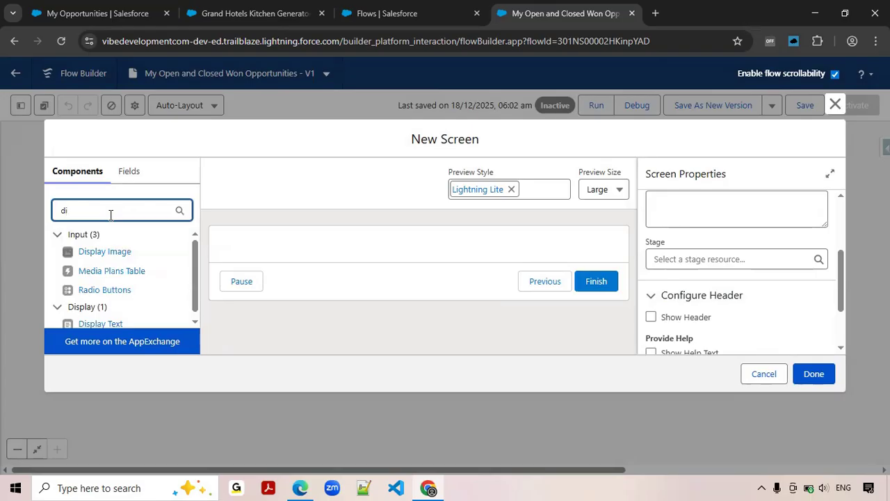
pyautogui.press('BackSpace')
pyautogui.write('table')
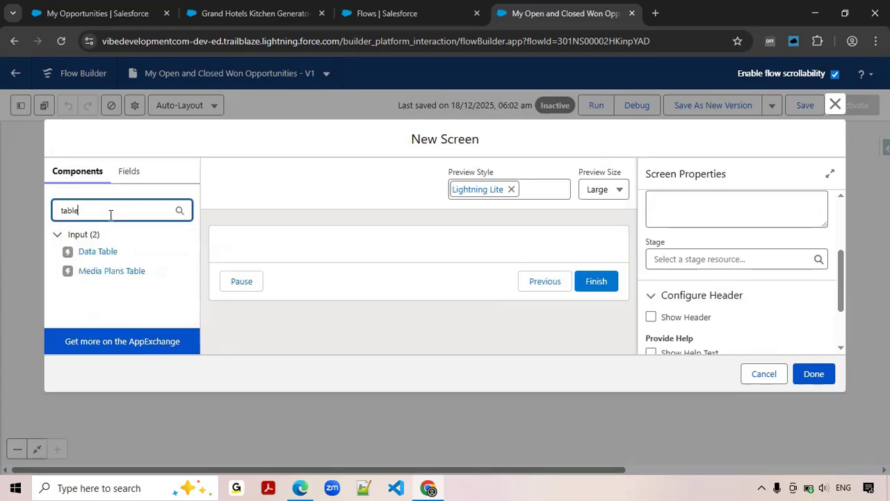
pyautogui.moveTo(90, 252); pyautogui.dragTo(268, 249)
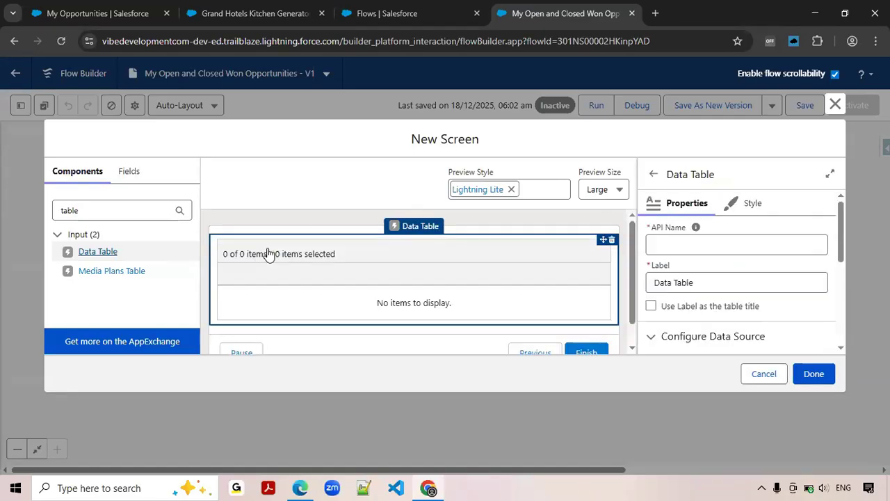
# Give the data table the API name openOpportunities and the label "Open Opportunities", using the label as the table title.
pyautogui.click(668, 244)
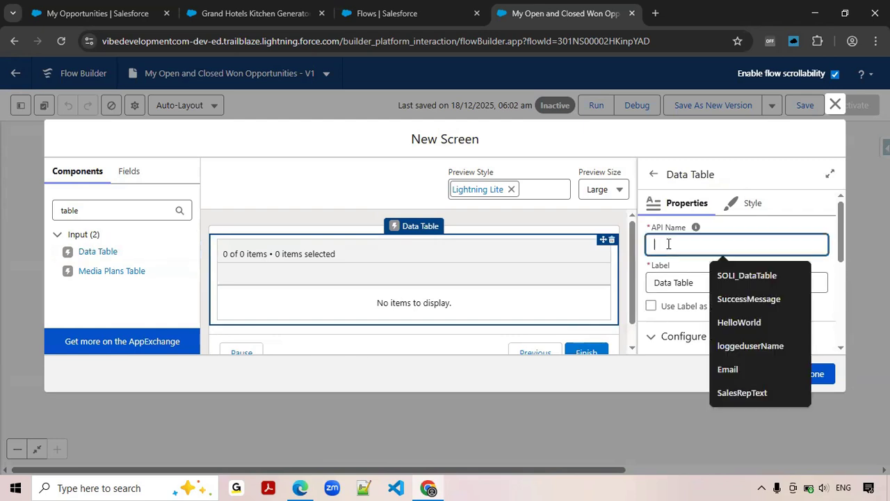
pyautogui.write('op')
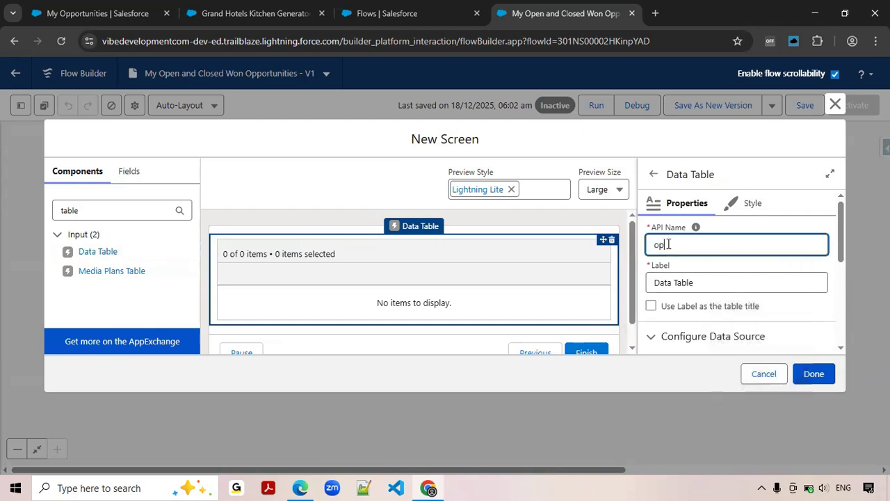
pyautogui.write('enOpportunities')
pyautogui.press('Tab')
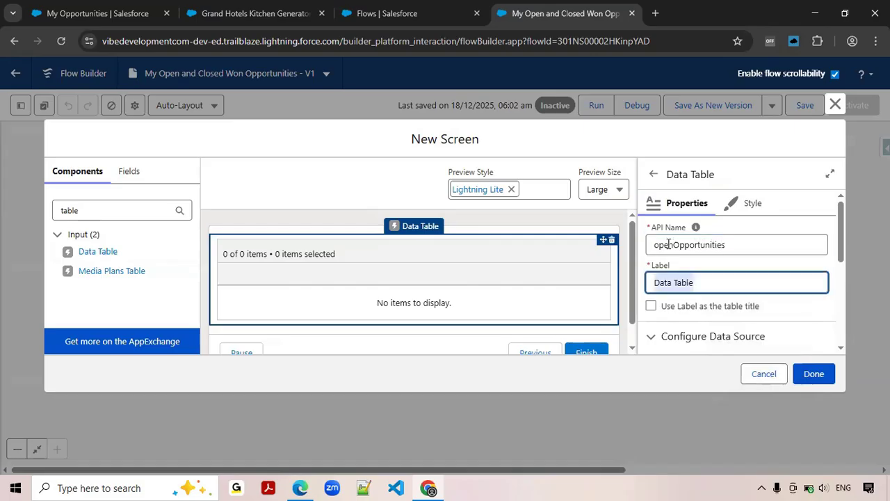
pyautogui.write('Open O')
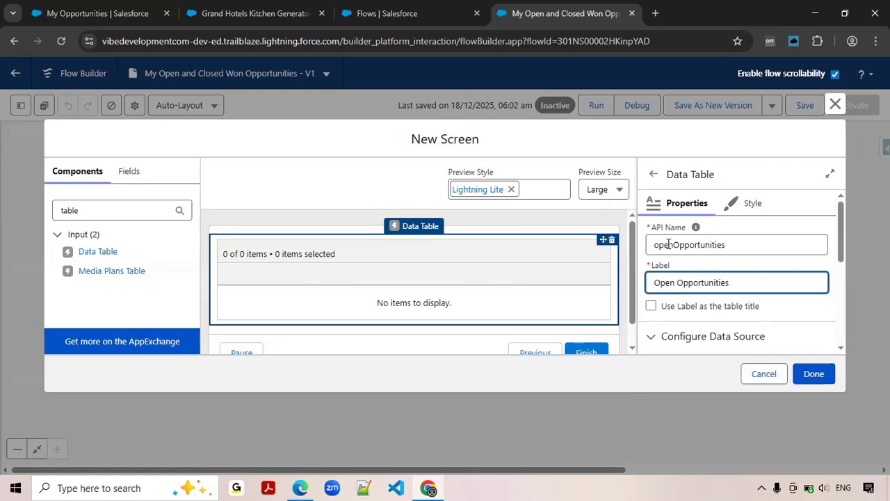
pyautogui.write('pportunities')
pyautogui.click(652, 306)
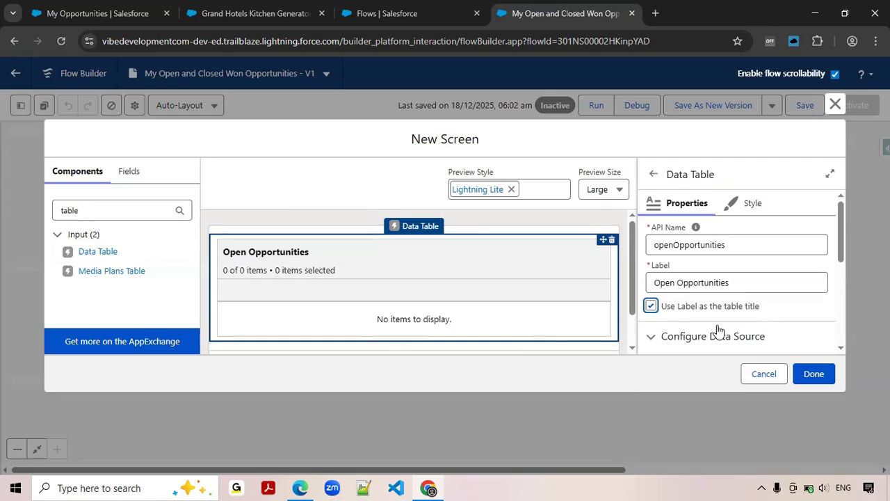
# Set the Open Opportunities table's source collection to the opportunities from the Filter Open Opportunities element and its row selection mode to View only.
pyautogui.scroll(-1, 757, 311)
pyautogui.click(686, 314)
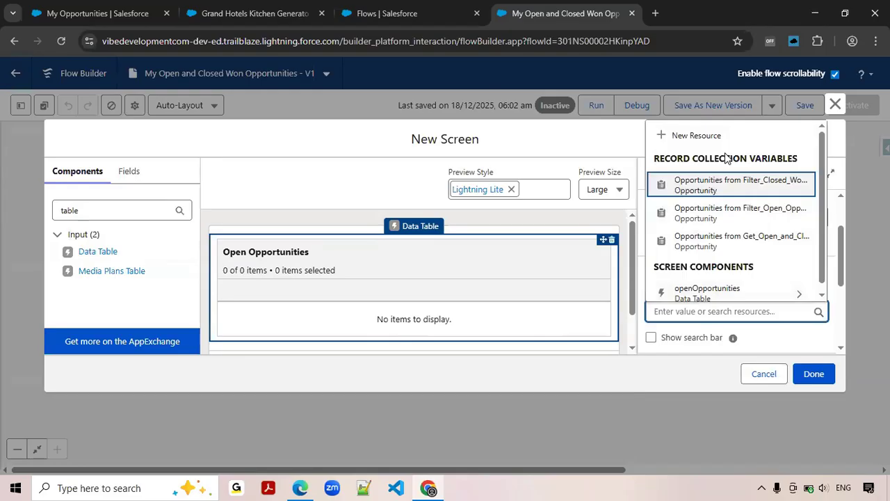
pyautogui.click(756, 216)
pyautogui.scroll(-2, 749, 277)
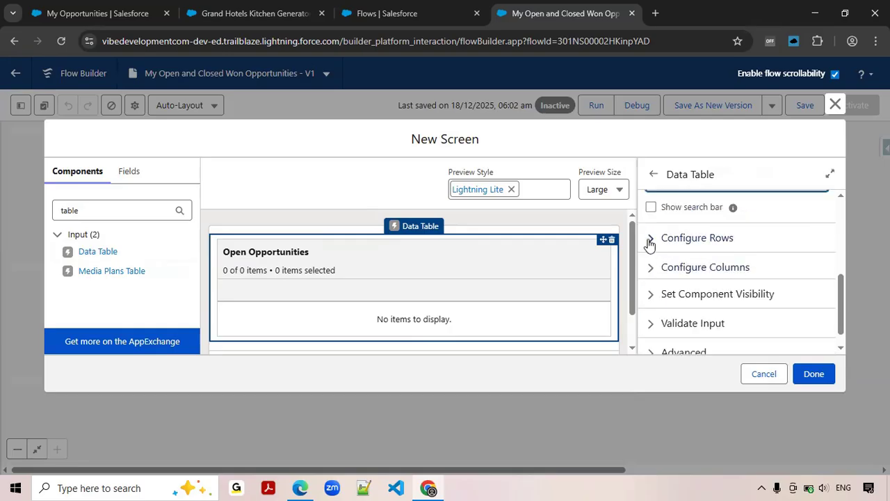
pyautogui.click(650, 240)
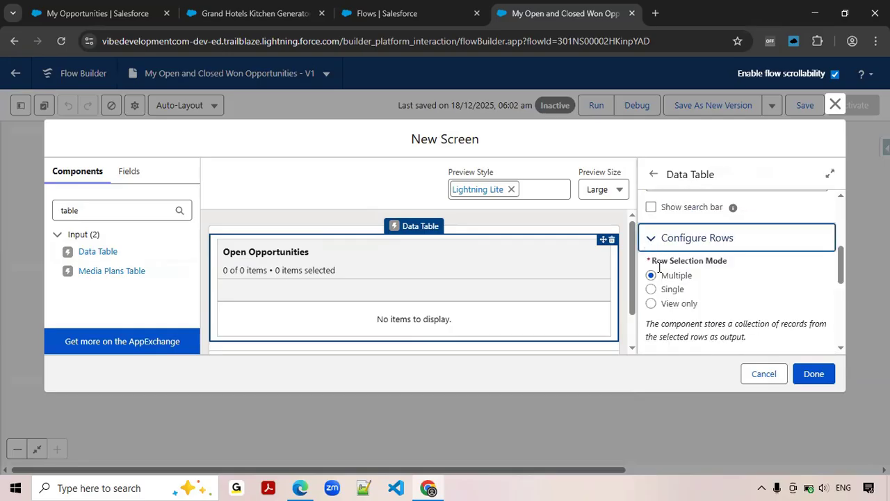
pyautogui.click(652, 304)
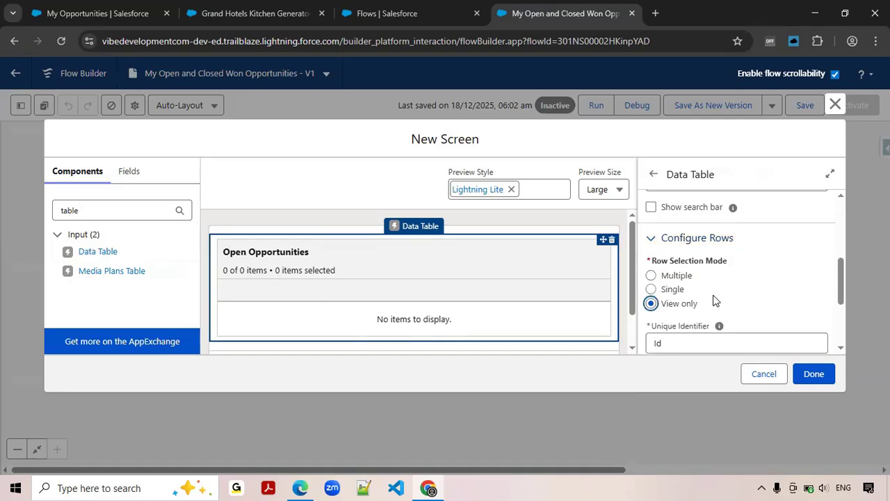
# Add a column with the source field Name to the Open Opportunities table.
pyautogui.scroll(-1, 715, 299)
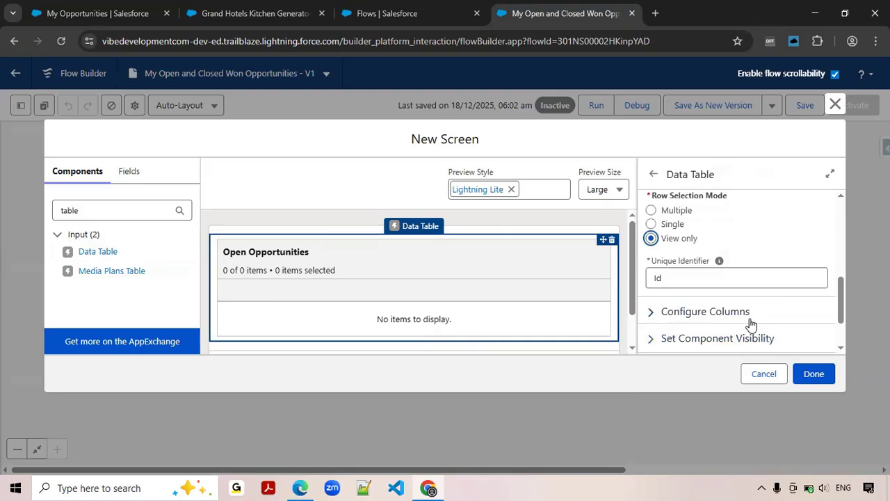
pyautogui.scroll(-1, 751, 324)
pyautogui.click(706, 250)
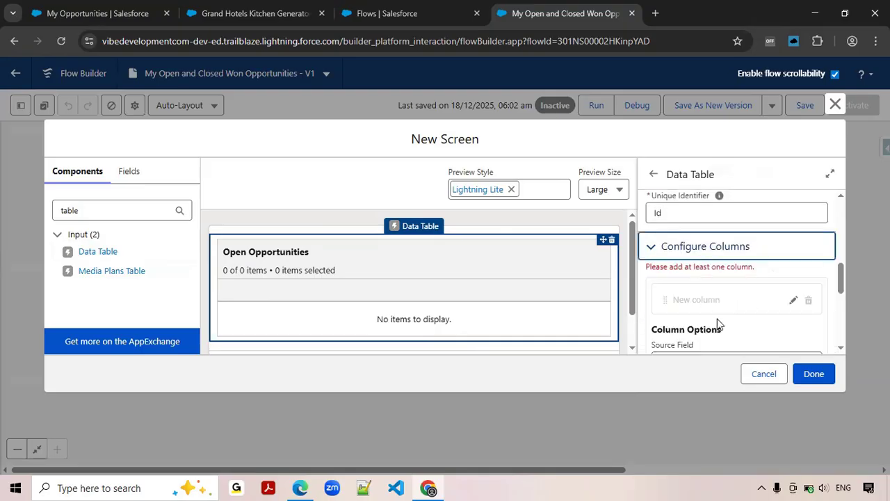
pyautogui.scroll(-1, 779, 311)
pyautogui.click(731, 297)
pyautogui.write('Name')
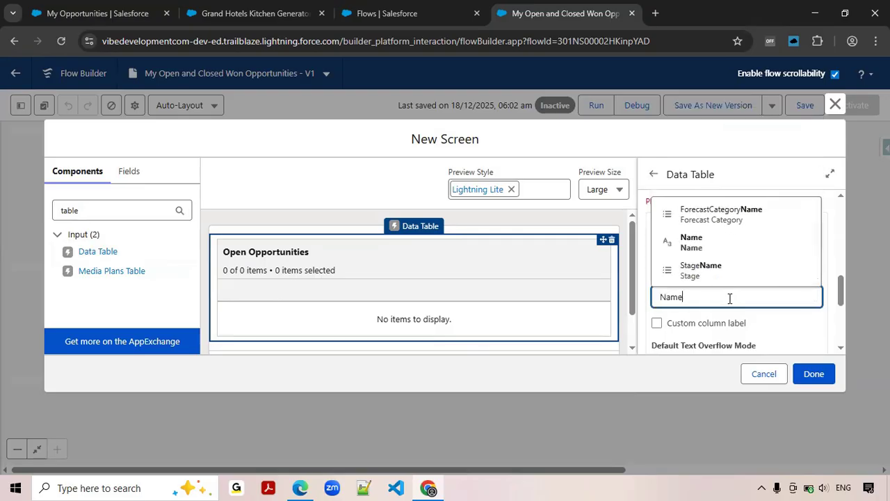
pyautogui.click(696, 242)
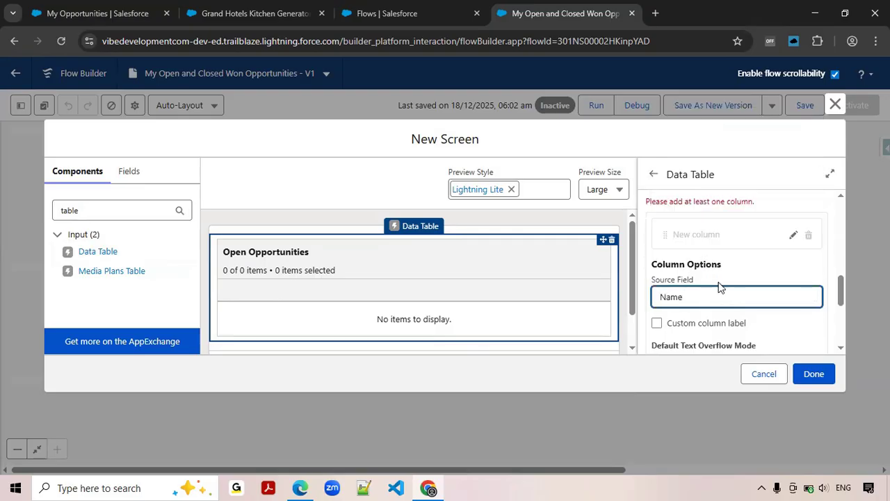
pyautogui.scroll(-1, 820, 313)
pyautogui.click(803, 333)
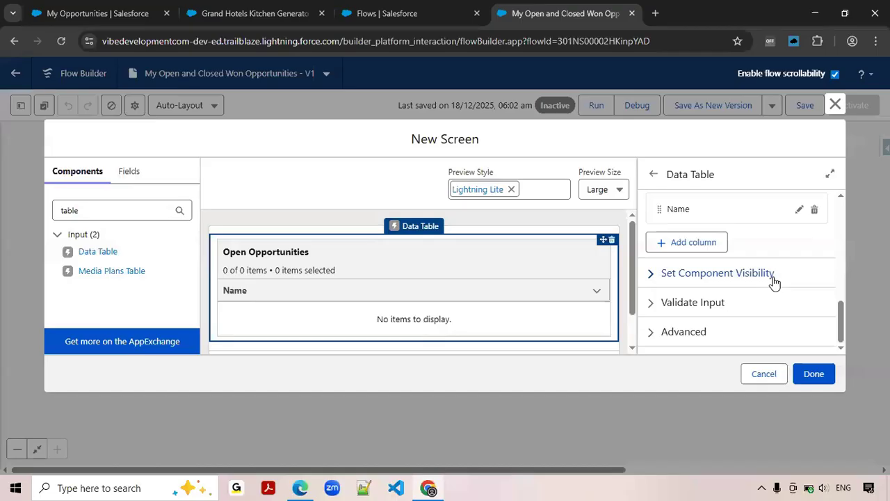
# Add a second column to the Open Opportunities table with StageName as its source field.
pyautogui.click(699, 245)
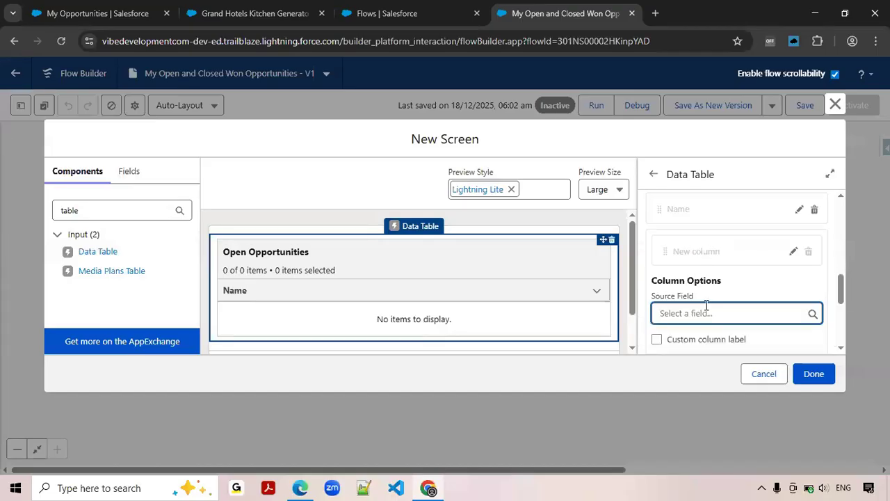
pyautogui.write('Stage')
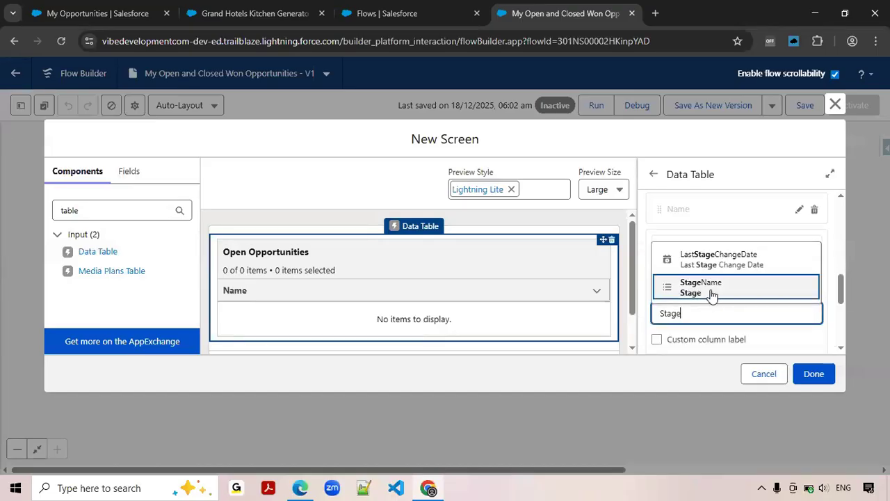
pyautogui.click(713, 288)
pyautogui.scroll(-2, 723, 289)
pyautogui.click(801, 287)
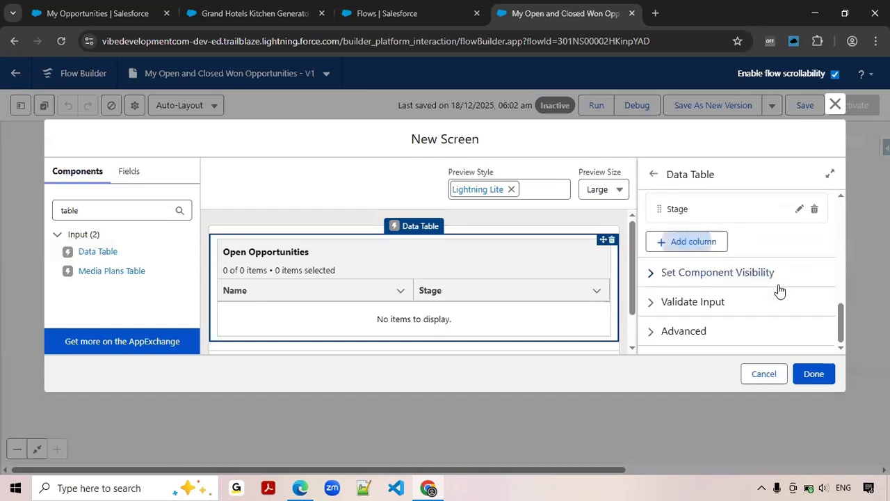
# Add a third column to the Open Opportunities table with Amount as its source field.
pyautogui.click(688, 243)
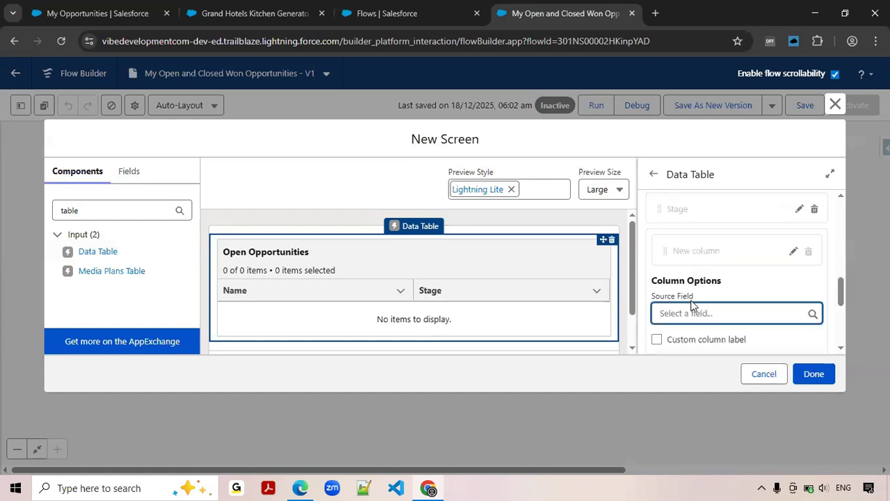
pyautogui.click(693, 313)
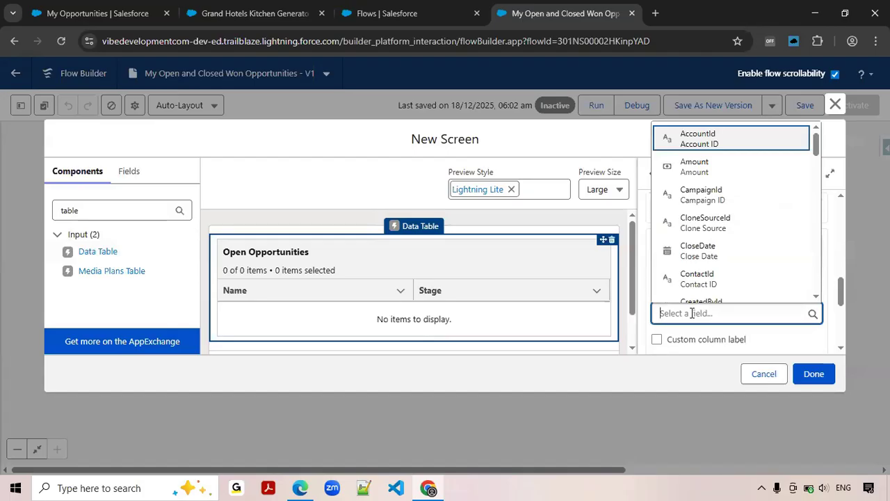
pyautogui.write('Amo')
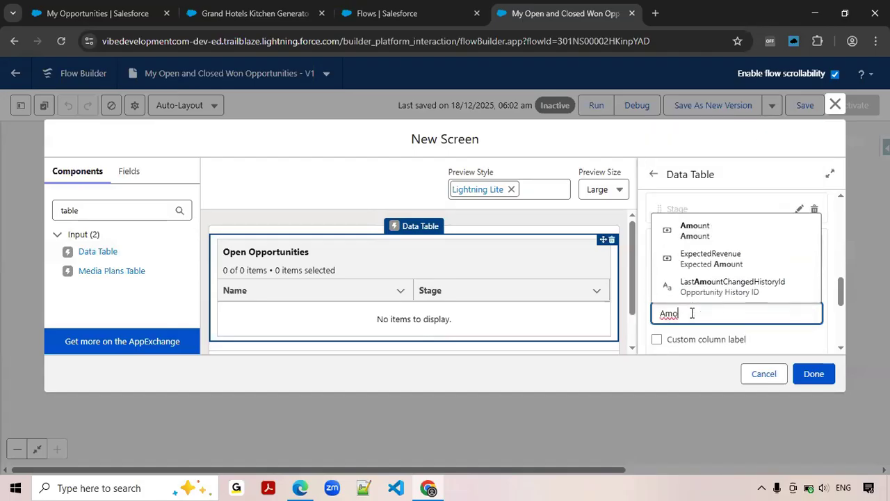
pyautogui.click(694, 231)
pyautogui.scroll(-1, 711, 311)
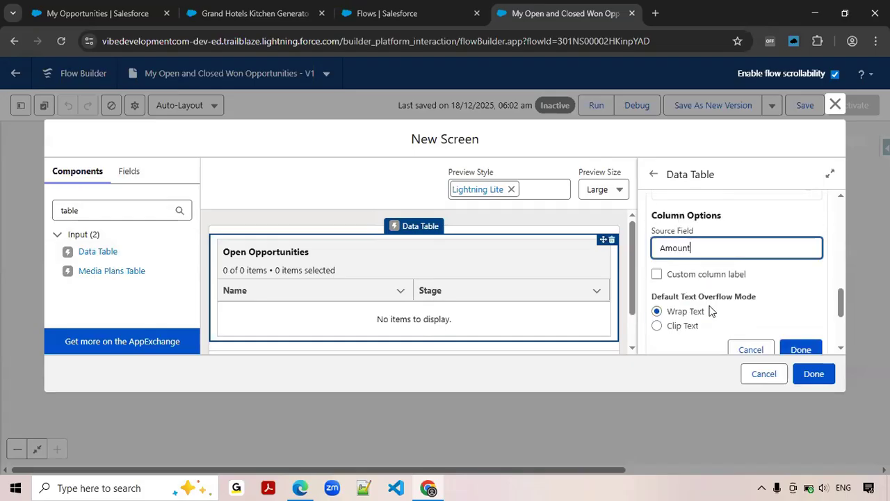
pyautogui.click(799, 349)
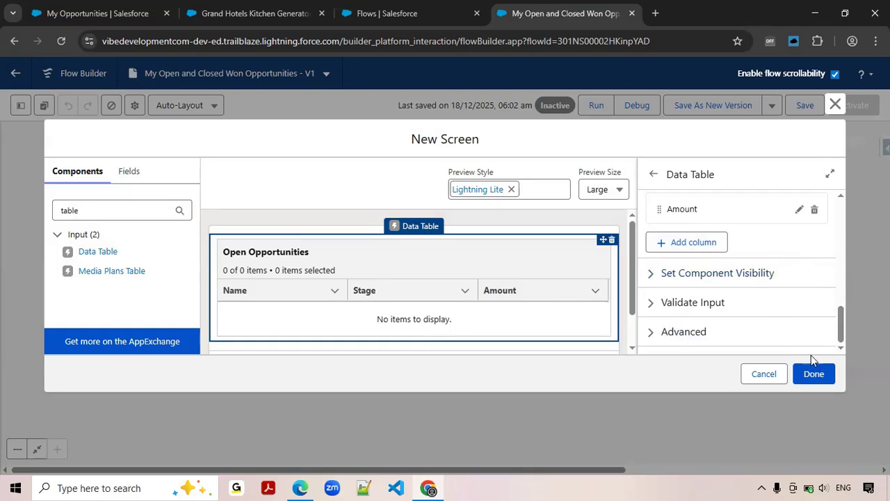
# Place a second data table below the first, with API name closedWonOpportunities and label "Closed Won Opportunities", using the label as the table title.
pyautogui.moveTo(107, 251); pyautogui.dragTo(274, 306)
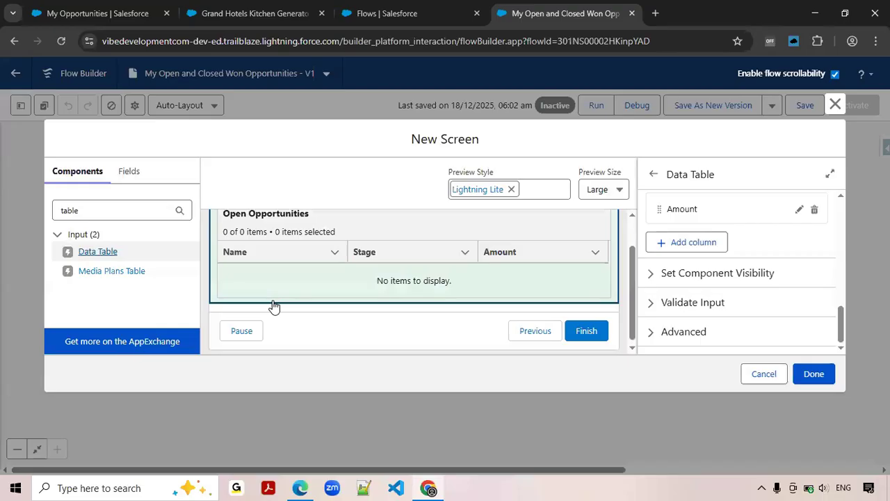
pyautogui.click(683, 246)
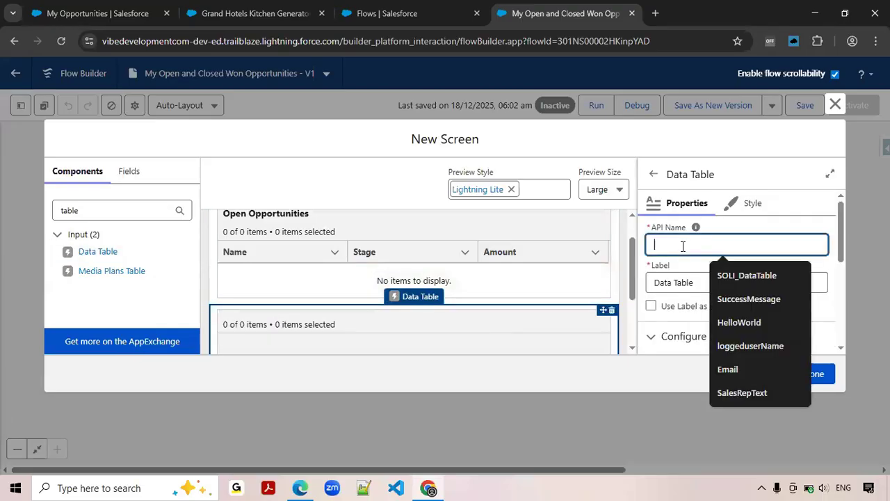
pyautogui.write('closed')
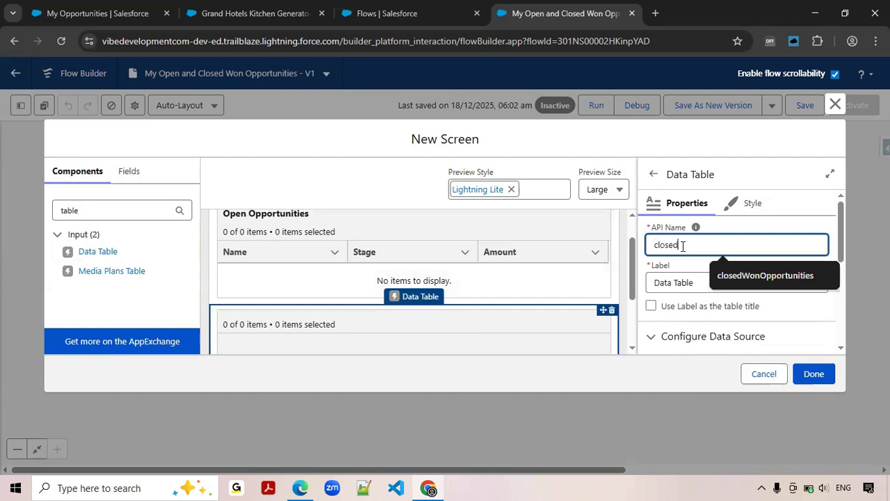
pyautogui.click(765, 275)
pyautogui.tripleClick(726, 277)
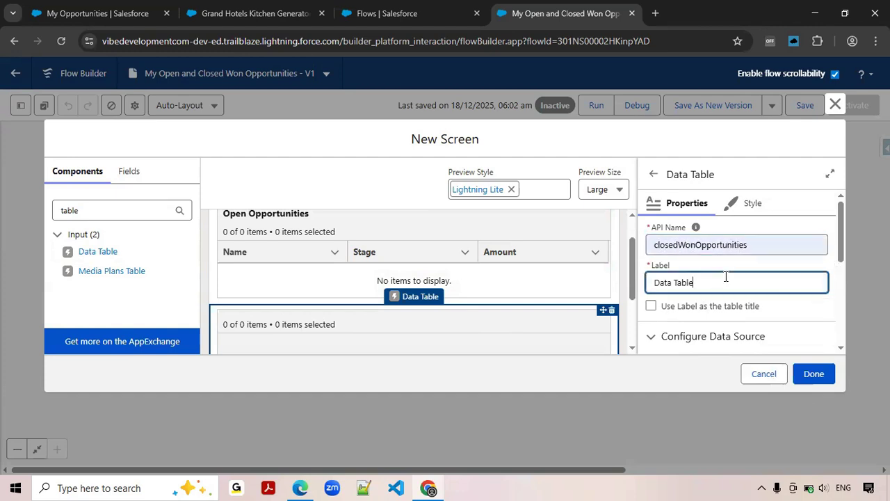
pyautogui.write('Closed Won Opportu')
pyautogui.click(705, 310)
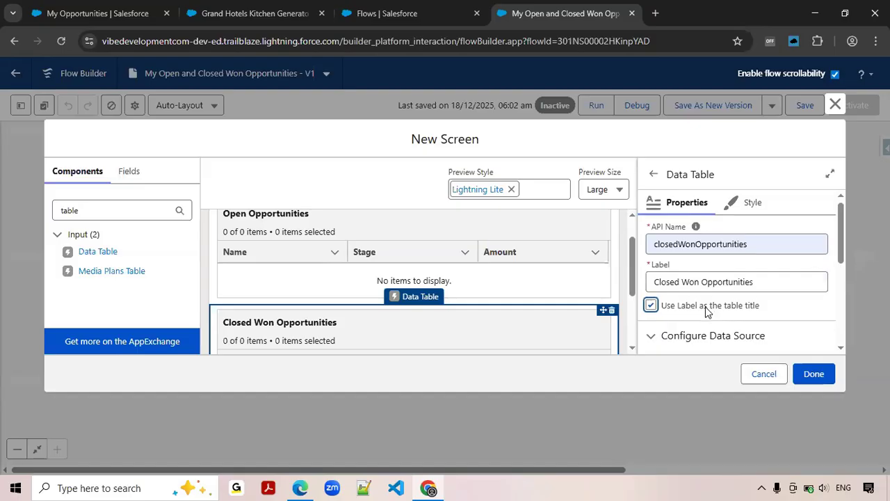
# Set the Closed Won Opportunities table's source collection to the opportunities from Filter_Closed_Won_Opportunities and its row selection mode to View only.
pyautogui.scroll(-1, 706, 310)
pyautogui.scroll(-1, 708, 310)
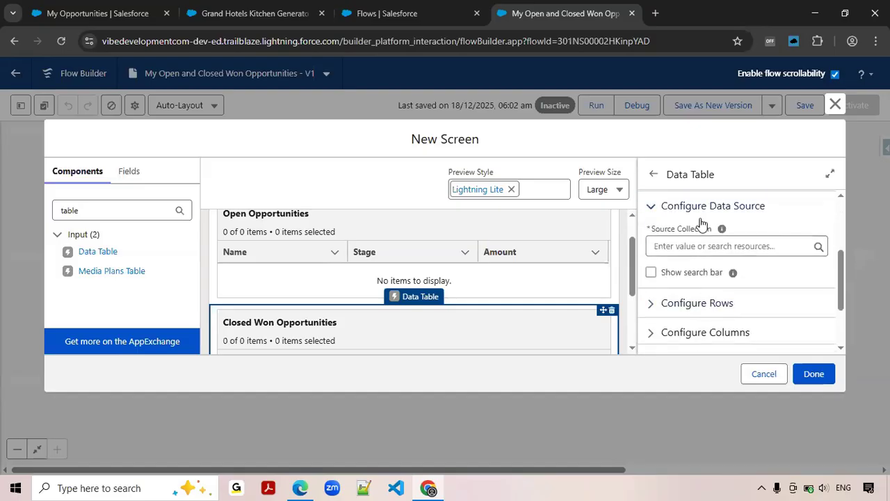
pyautogui.click(717, 247)
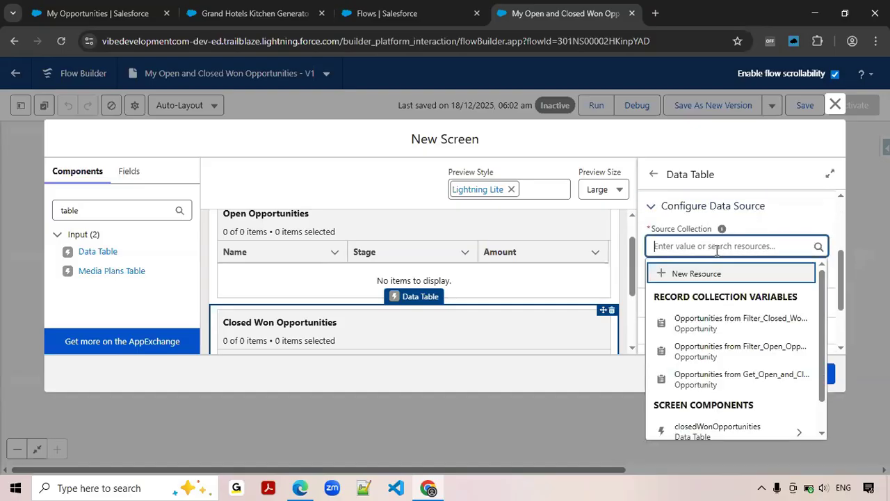
pyautogui.click(777, 325)
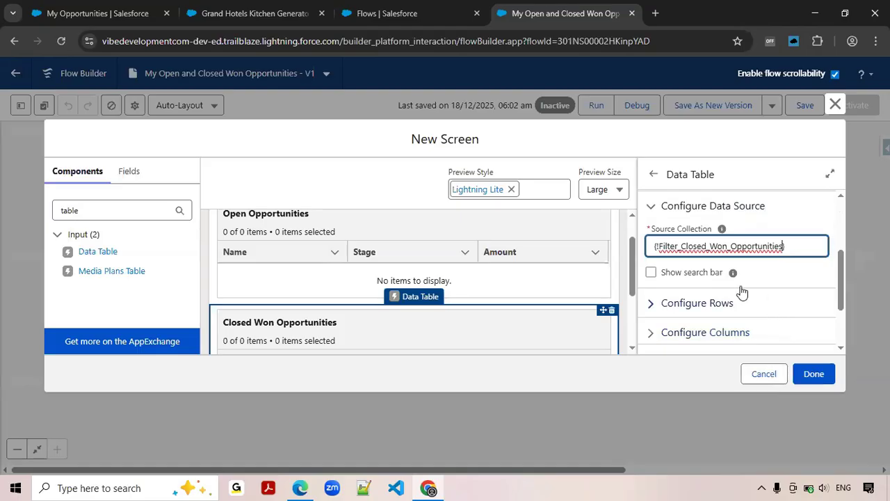
pyautogui.click(658, 306)
pyautogui.click(666, 303)
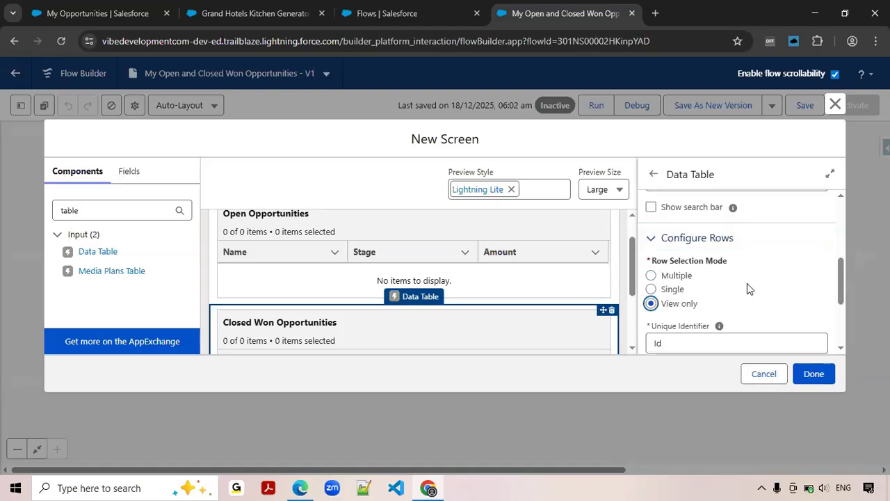
# Add a column with the source field Name to the Closed Won Opportunities table.
pyautogui.scroll(-2, 747, 283)
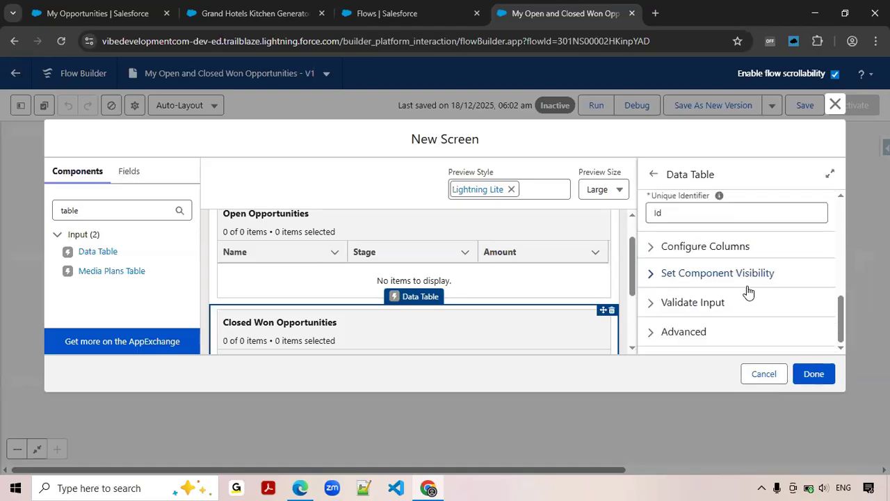
pyautogui.click(714, 255)
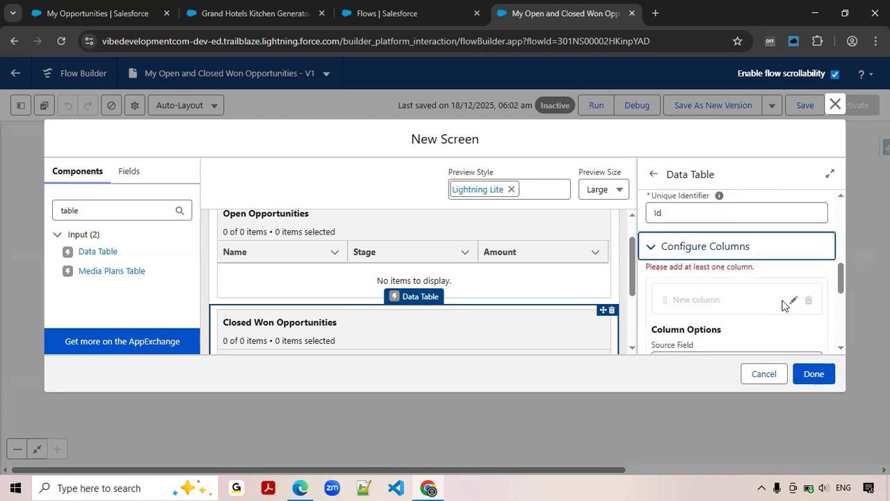
pyautogui.scroll(-1, 788, 303)
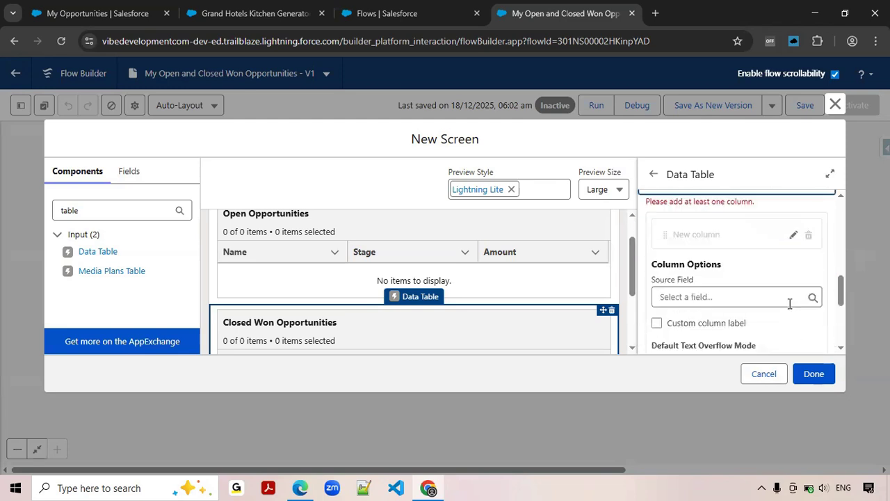
pyautogui.click(751, 298)
pyautogui.write('Name')
pyautogui.click(735, 244)
pyautogui.scroll(-2, 738, 254)
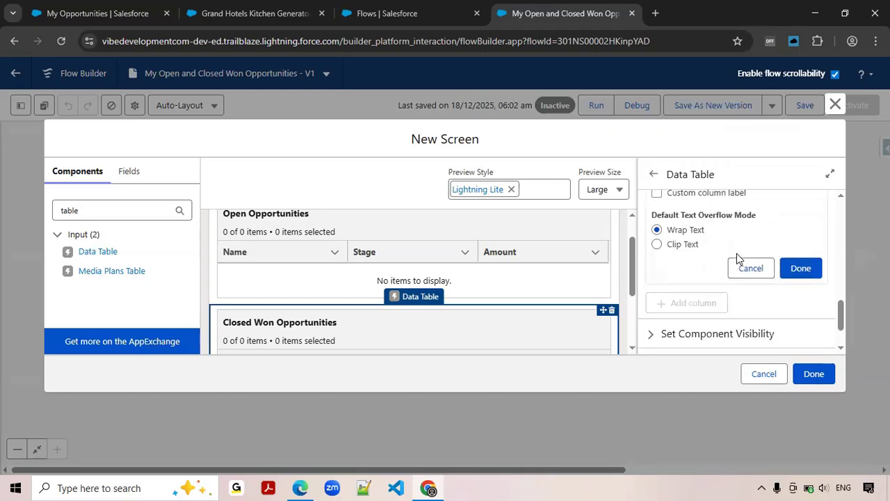
pyautogui.click(802, 271)
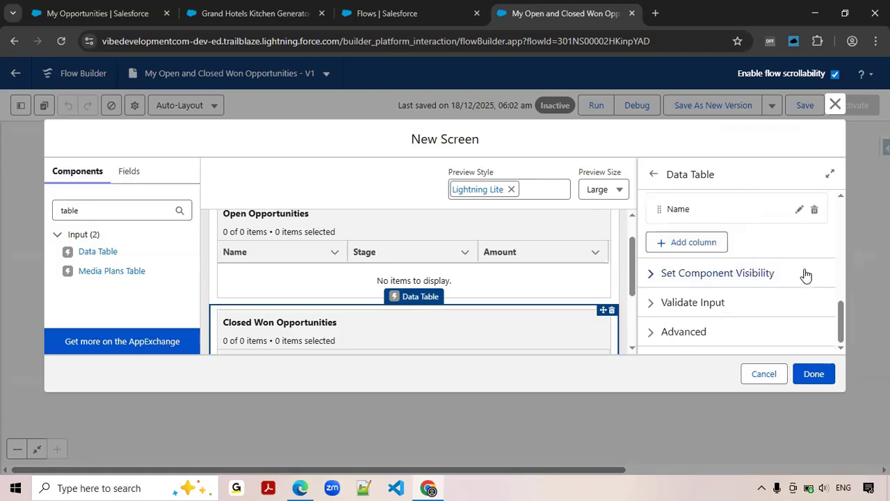
# Add a second column to the Closed Won Opportunities table with Amount as its source field.
pyautogui.click(705, 244)
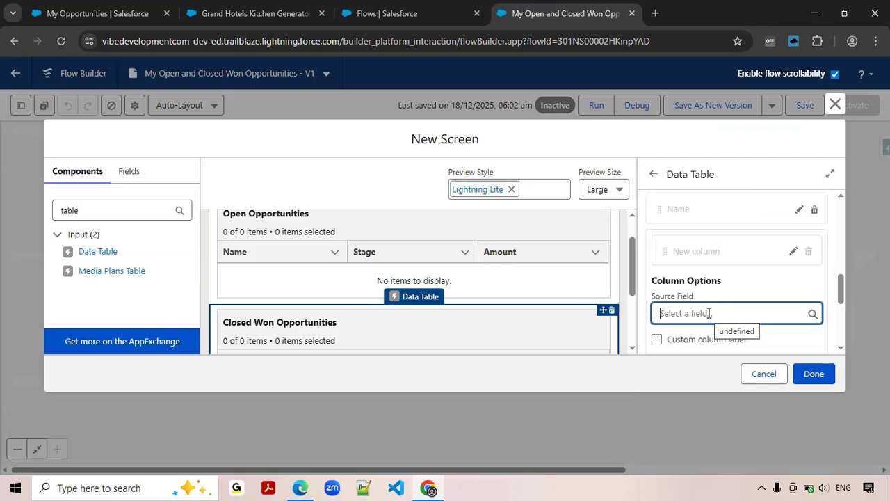
pyautogui.write('Amount')
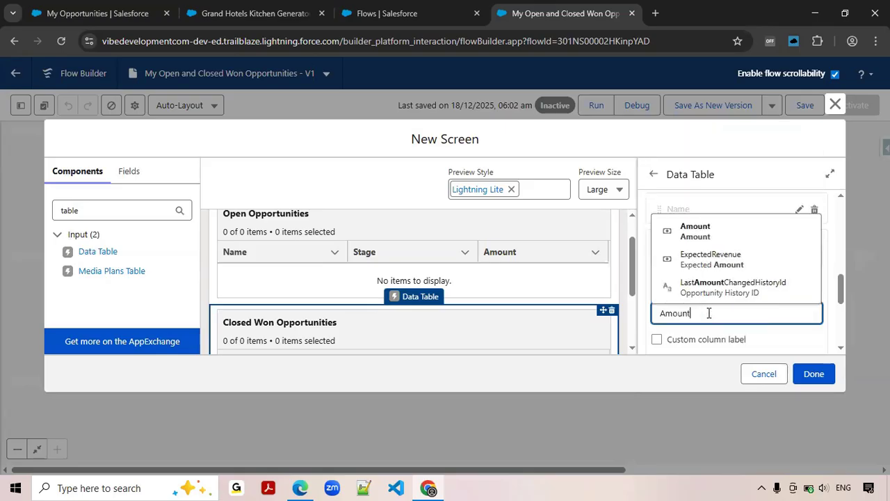
pyautogui.click(696, 231)
pyautogui.scroll(-2, 751, 257)
pyautogui.click(800, 284)
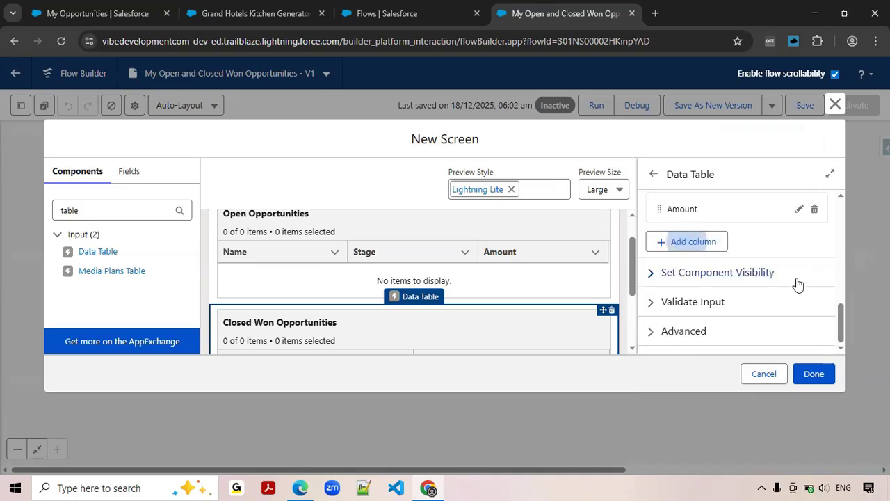
# Add a third column to the Closed Won Opportunities table with CloseDate as its source field.
pyautogui.click(707, 244)
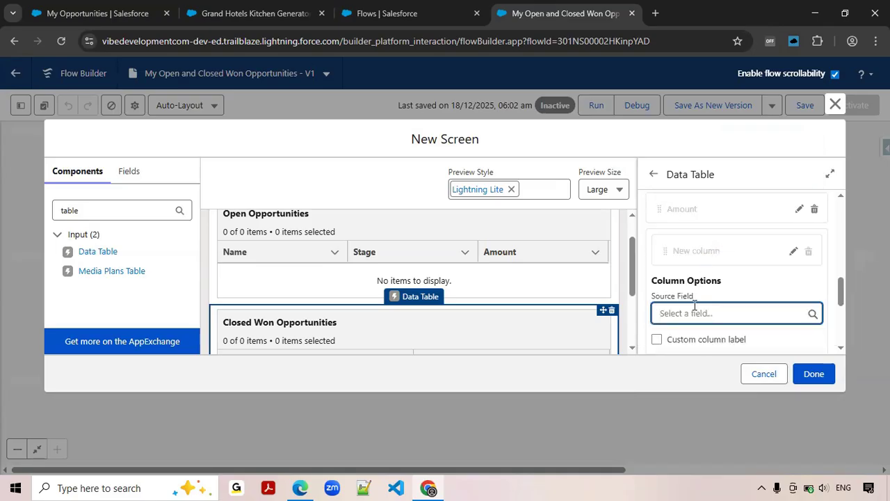
pyautogui.write('CLos')
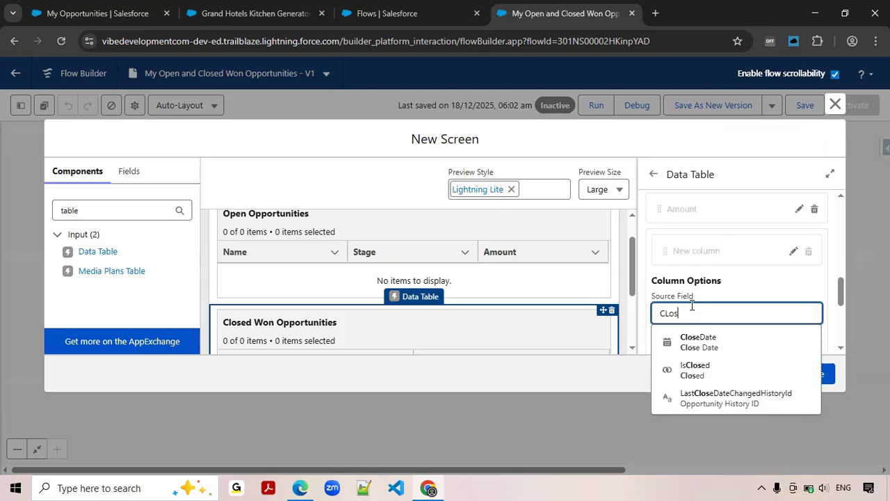
pyautogui.click(702, 343)
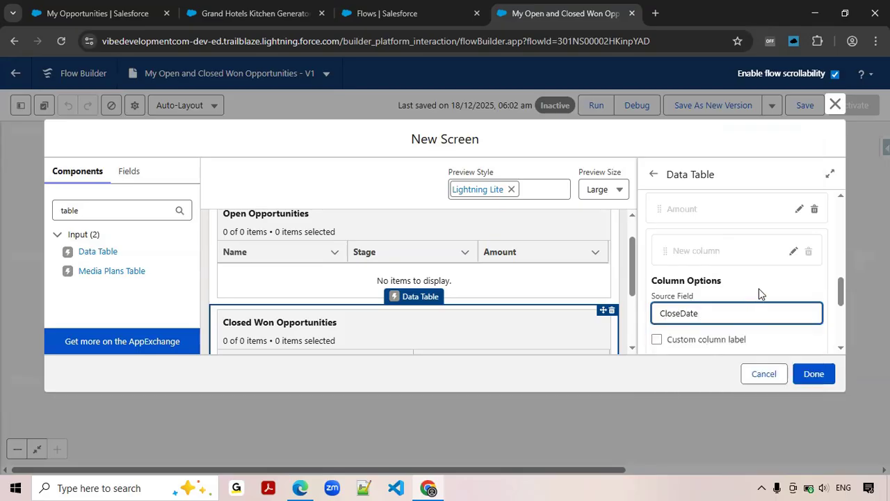
pyautogui.scroll(-1, 755, 299)
pyautogui.scroll(-1, 765, 306)
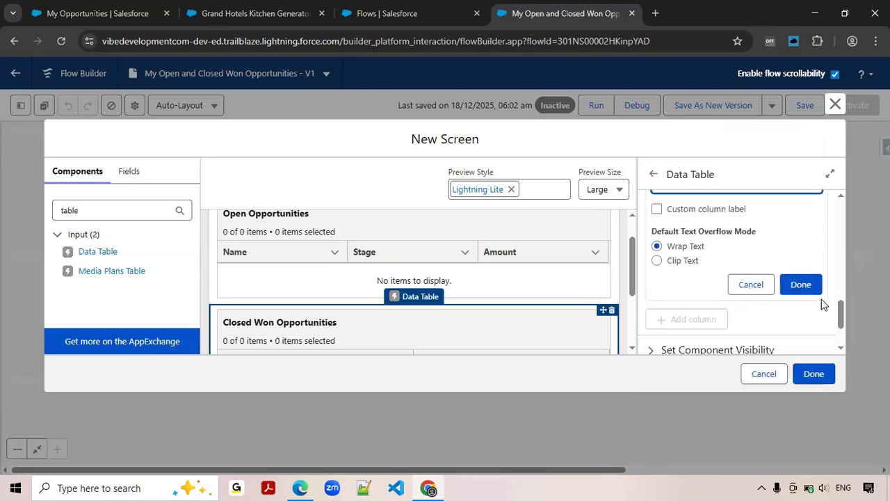
pyautogui.click(802, 285)
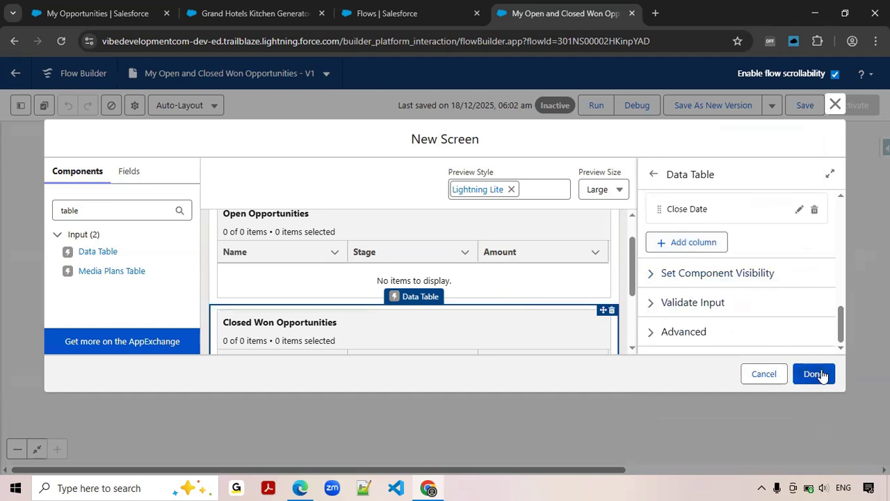
# Check both data tables in the screen preview and compare their layout with the finished My Opportunities page.
pyautogui.click(542, 290)
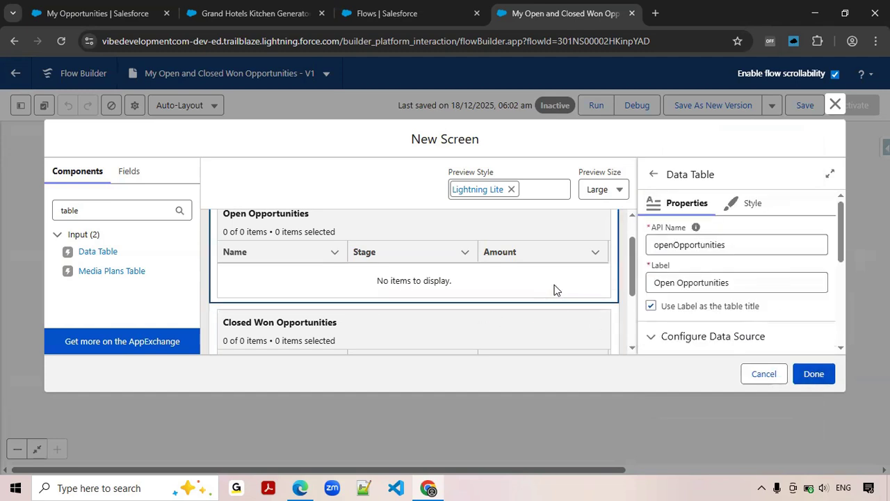
pyautogui.click(557, 334)
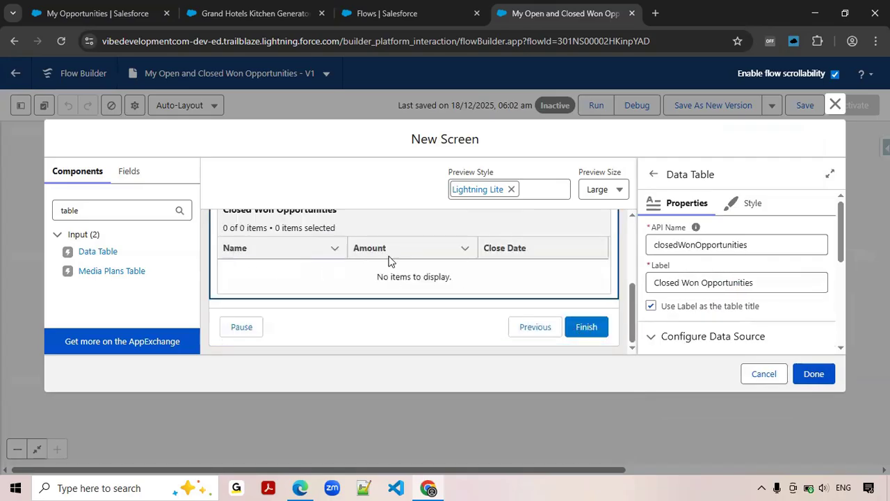
pyautogui.scroll(3, 528, 275)
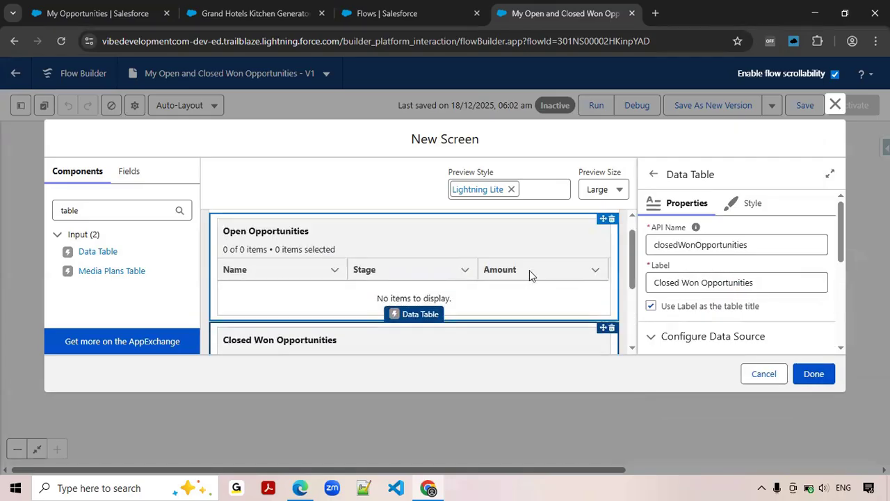
pyautogui.click(73, 15)
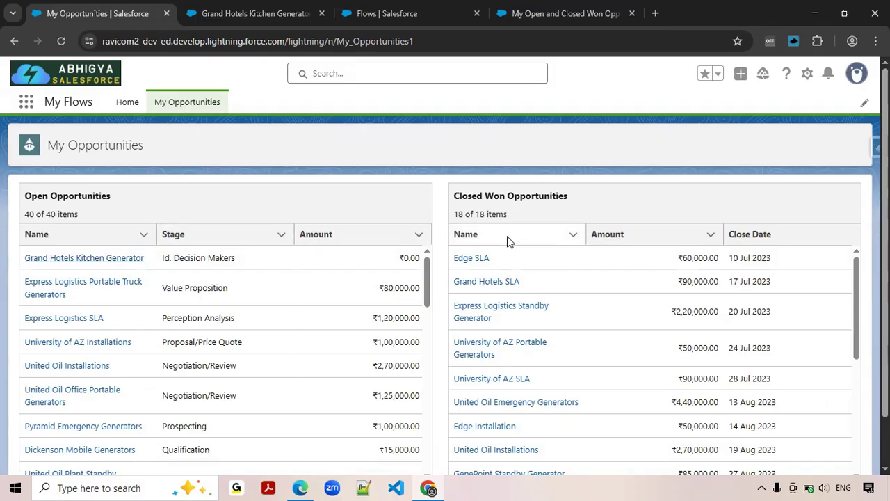
pyautogui.click(536, 15)
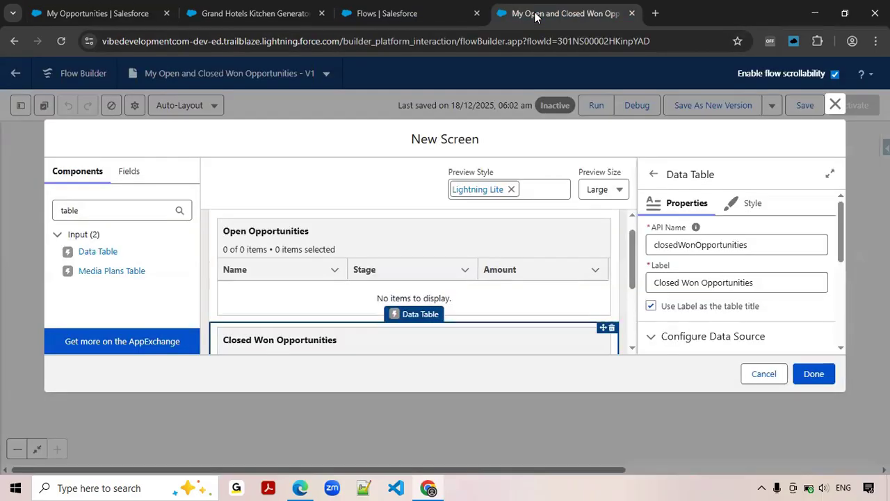
# Add a Section component above the Open Opportunities table and give it a second column, both at half width.
pyautogui.doubleClick(85, 204)
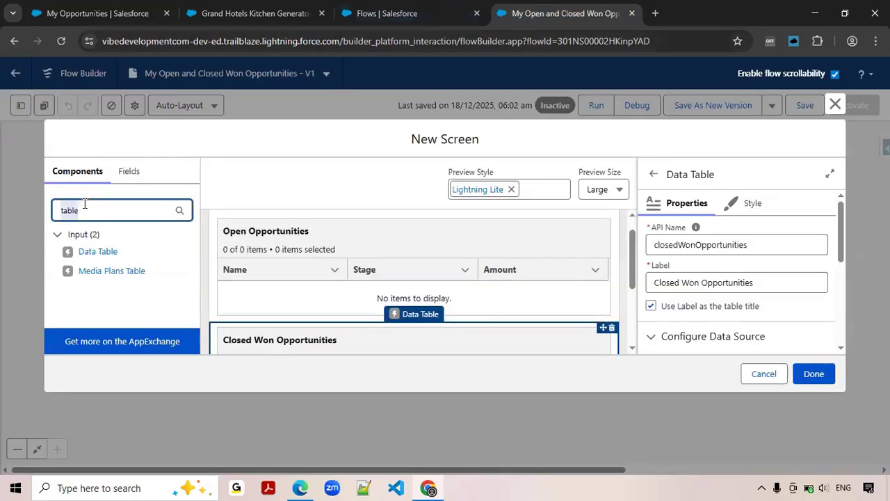
pyautogui.write('sec')
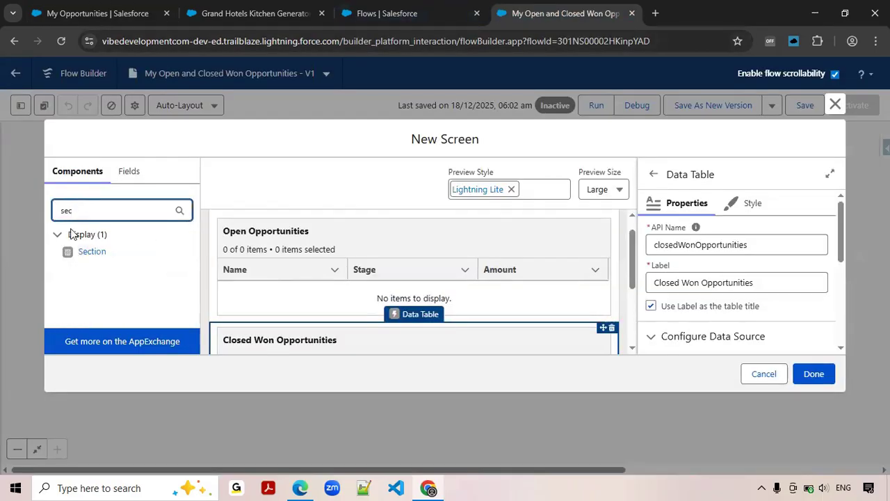
pyautogui.click(82, 254)
pyautogui.moveTo(82, 254); pyautogui.dragTo(256, 227)
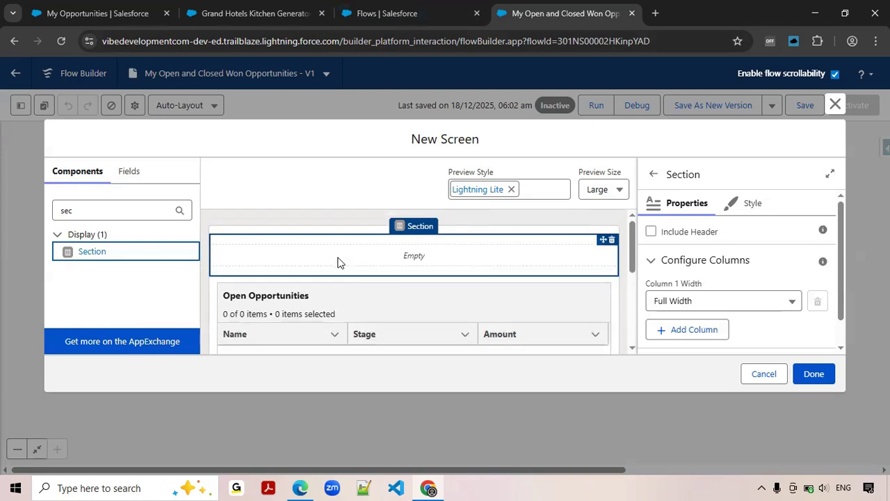
pyautogui.click(702, 335)
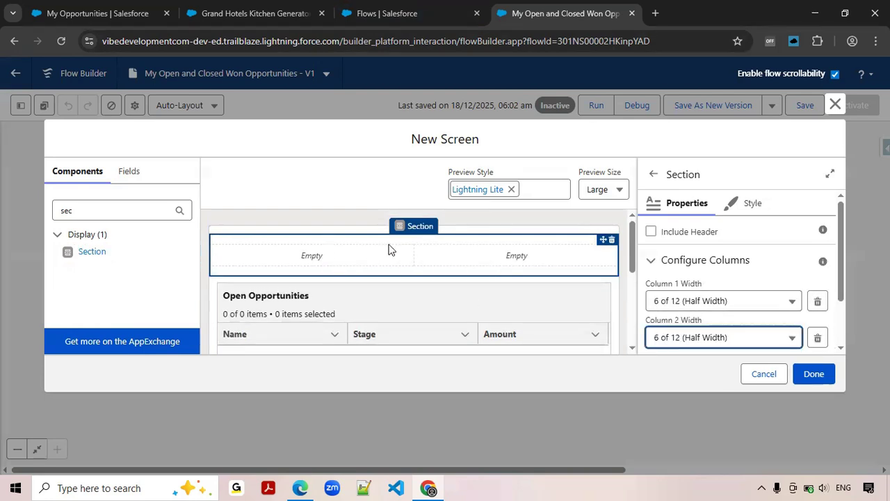
# Move the Open Opportunities table into the section's first column and the Closed Won Opportunities table into its second, and finish the screen.
pyautogui.moveTo(260, 336); pyautogui.dragTo(264, 269)
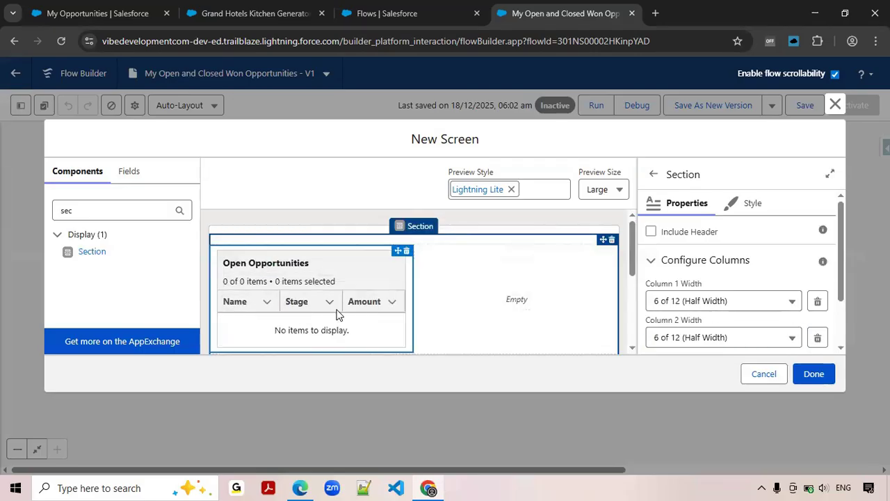
pyautogui.scroll(-3, 338, 317)
pyautogui.scroll(2, 341, 295)
pyautogui.moveTo(380, 338); pyautogui.dragTo(536, 243)
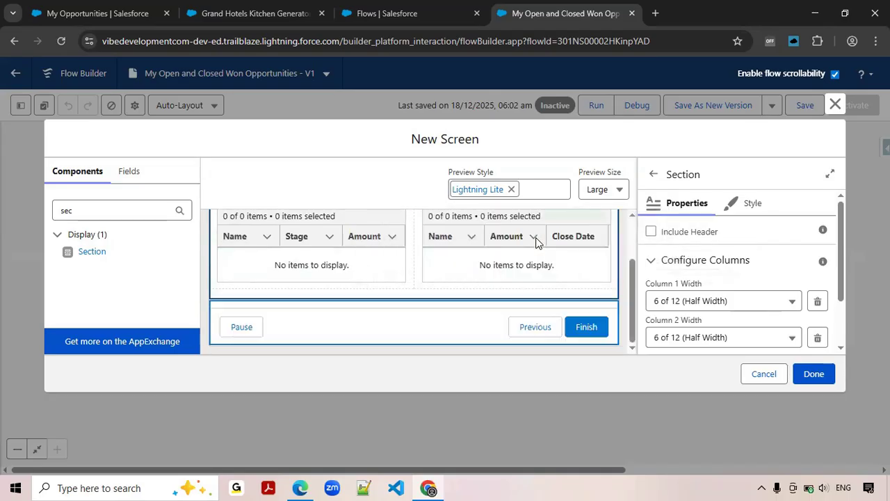
pyautogui.click(234, 282)
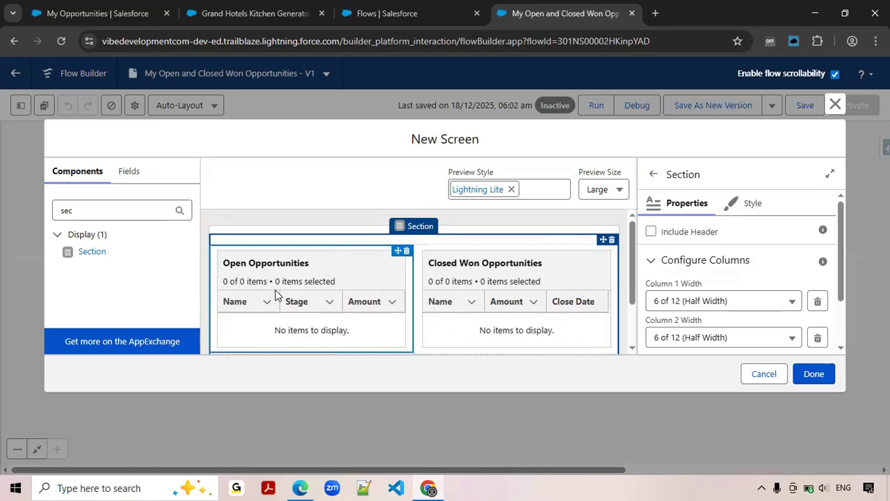
pyautogui.click(525, 300)
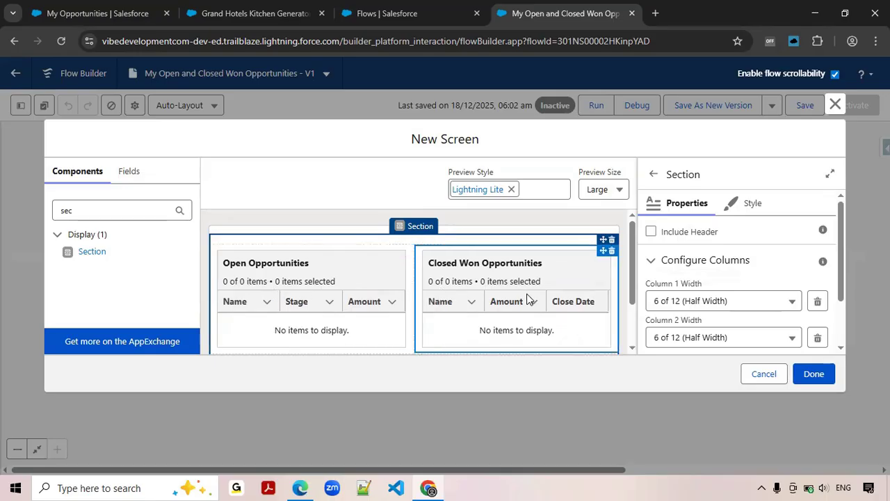
pyautogui.click(819, 374)
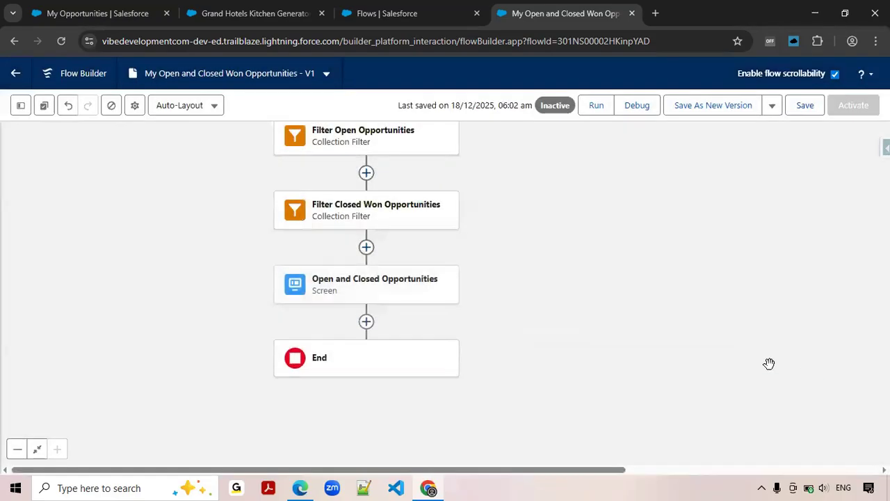
# Save the flow and run it to check the two opportunity tables side by side.
pyautogui.click(808, 110)
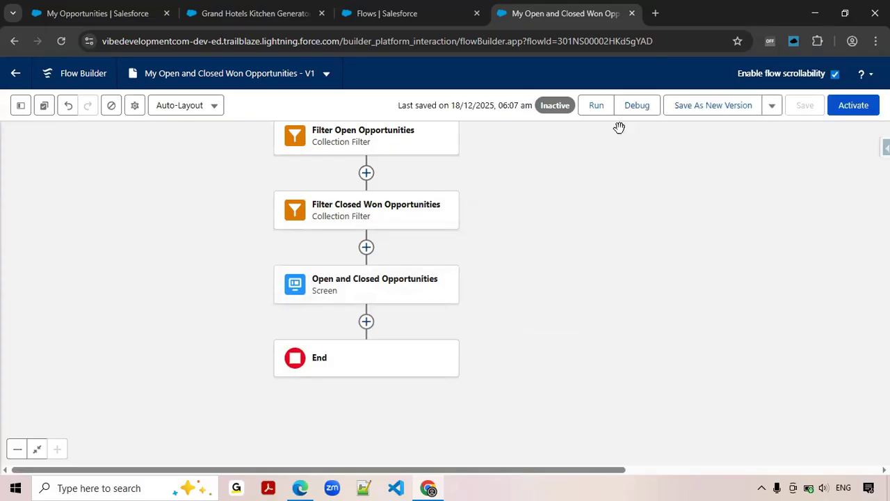
pyautogui.click(596, 108)
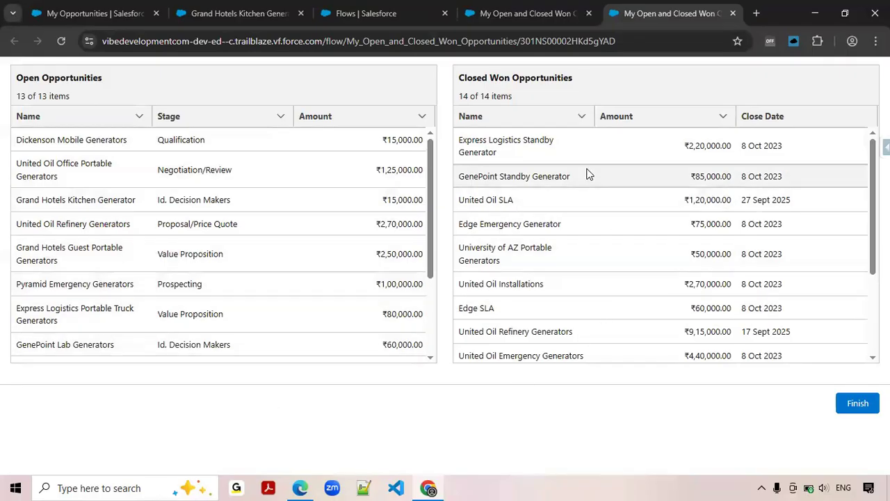
pyautogui.scroll(-2, 602, 265)
pyautogui.scroll(2, 602, 322)
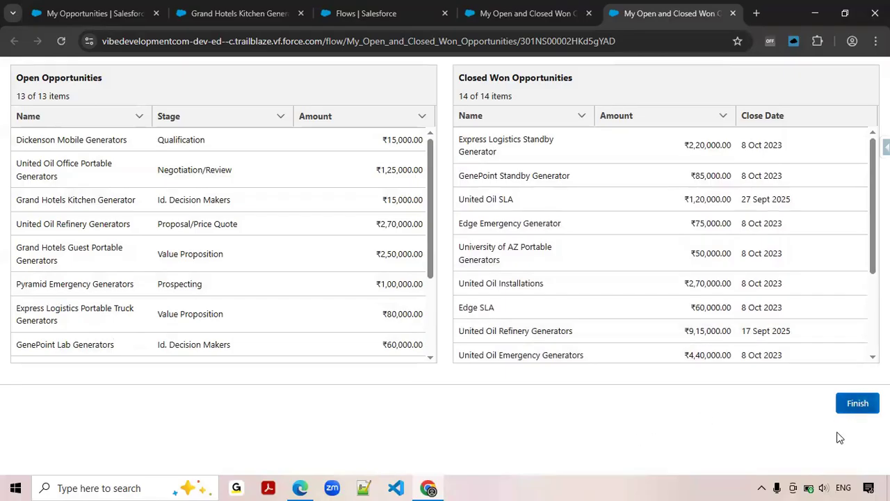
# Configure the footer of the Open and Closed Opportunities screen to hide the Next or Finish and Pause buttons.
pyautogui.click(512, 14)
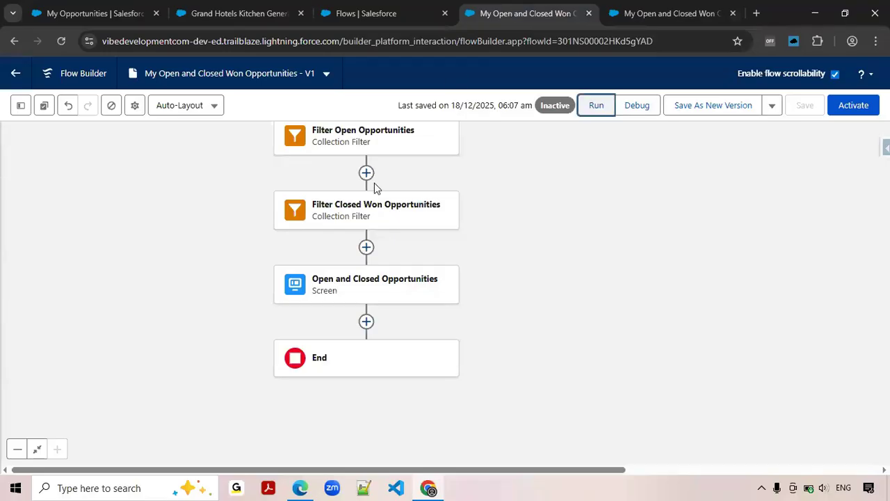
pyautogui.click(355, 294)
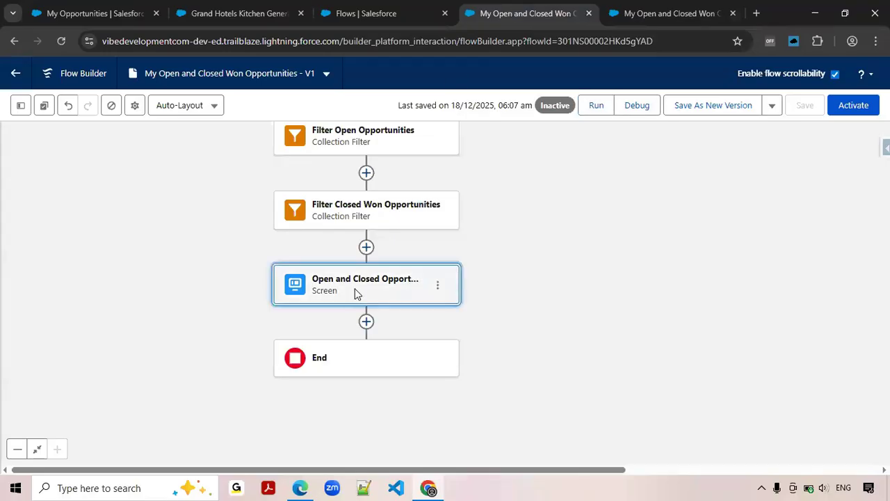
pyautogui.doubleClick(354, 292)
pyautogui.scroll(-1, 566, 308)
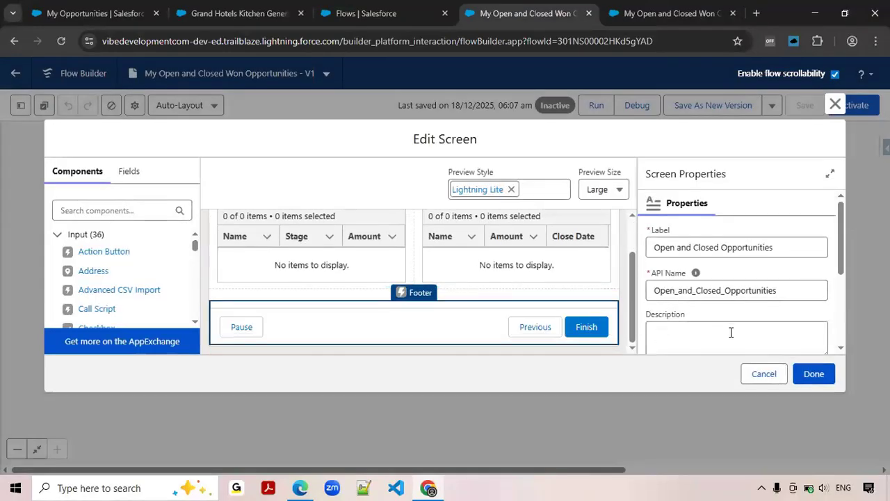
pyautogui.scroll(-3, 730, 333)
pyautogui.click(689, 308)
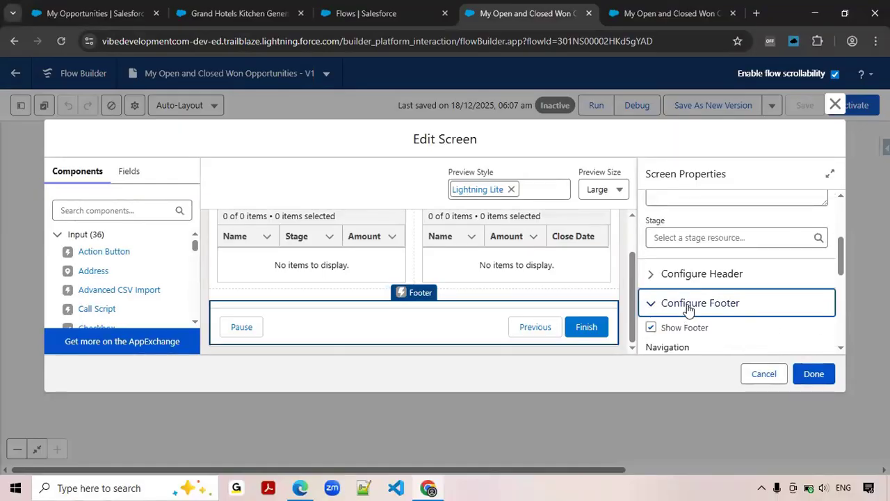
pyautogui.scroll(-2, 688, 308)
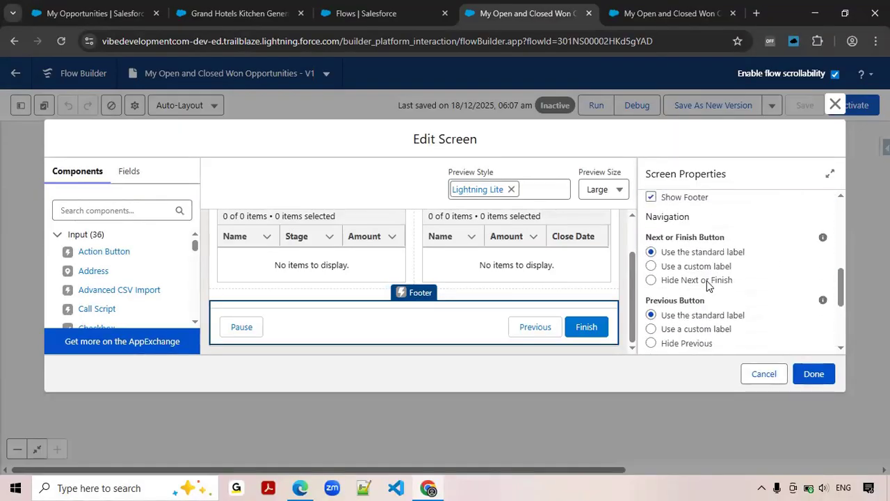
pyautogui.click(707, 280)
pyautogui.scroll(-1, 728, 294)
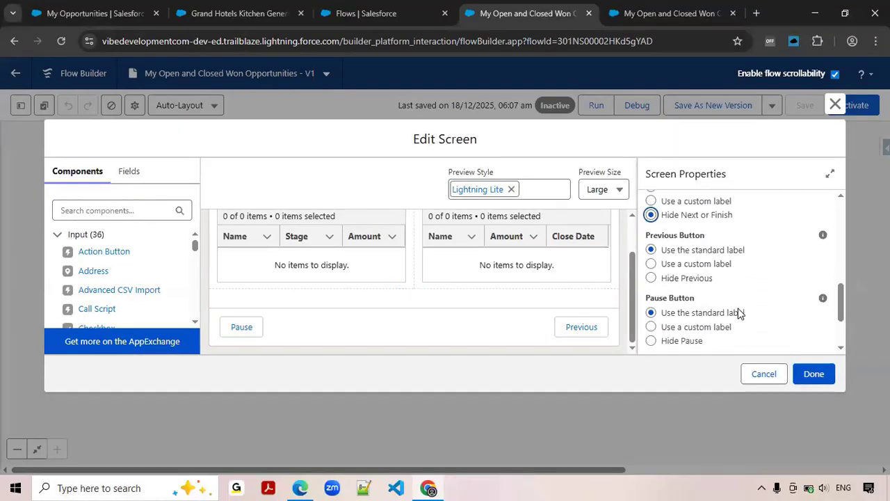
pyautogui.click(681, 344)
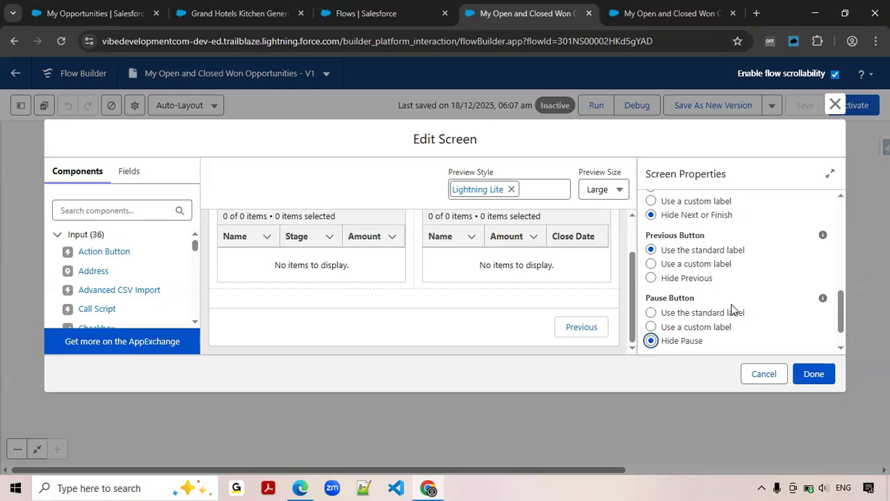
pyautogui.click(812, 375)
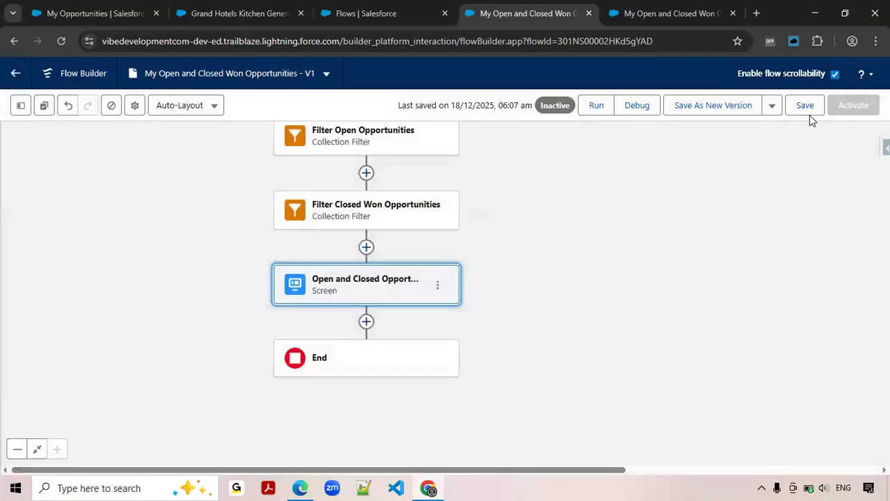
# Save the flow, run it again with the earlier test run closed, and look through the records in both tables.
pyautogui.click(809, 111)
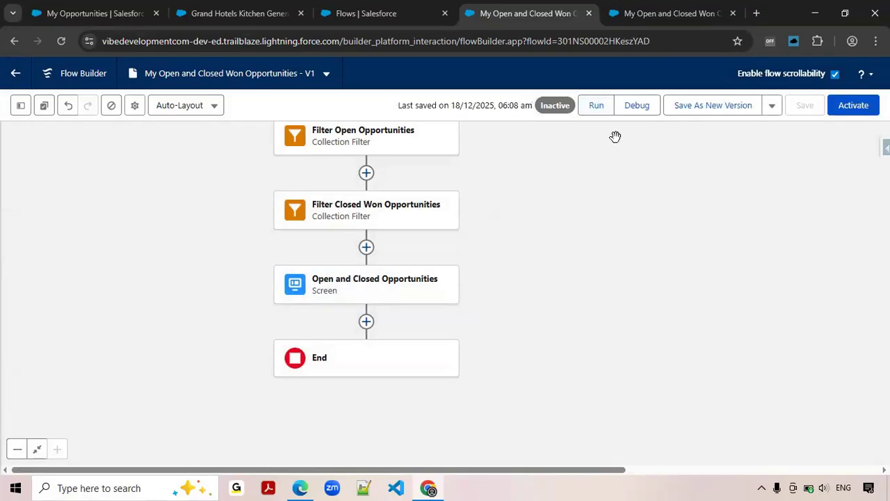
pyautogui.click(596, 106)
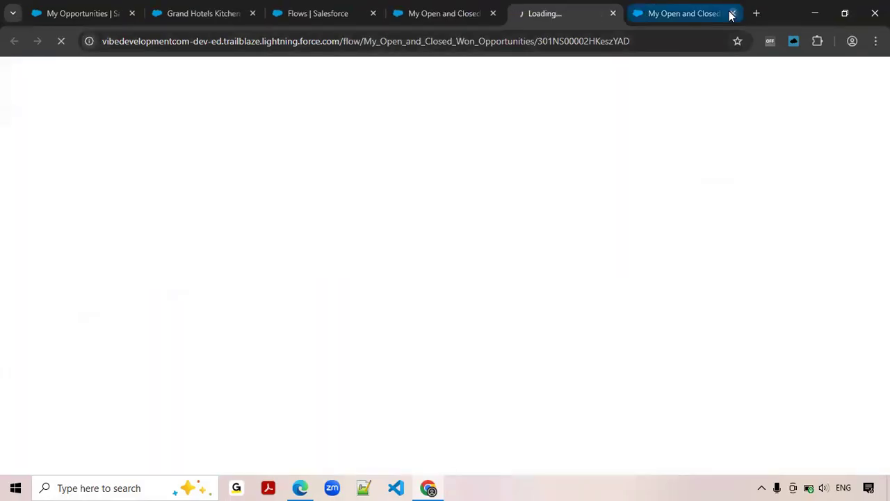
pyautogui.hotkey('ctrl', 'w')
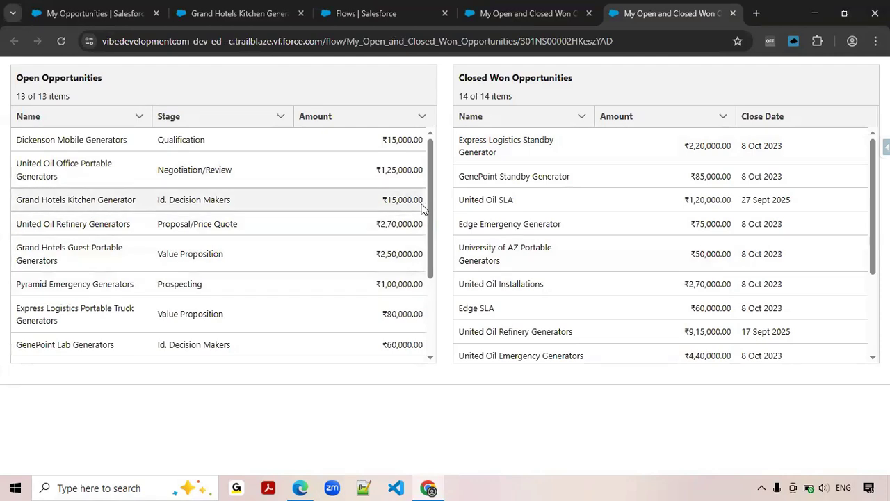
pyautogui.moveTo(431, 186)
pyautogui.mouseDown()
pyautogui.moveTo(441, 286)
pyautogui.moveTo(437, 176)
pyautogui.mouseUp()
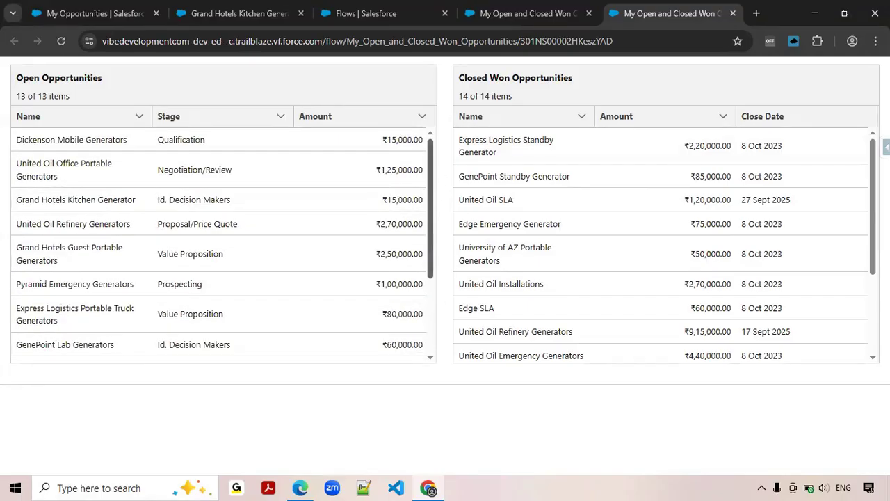
pyautogui.scroll(-4, 800, 278)
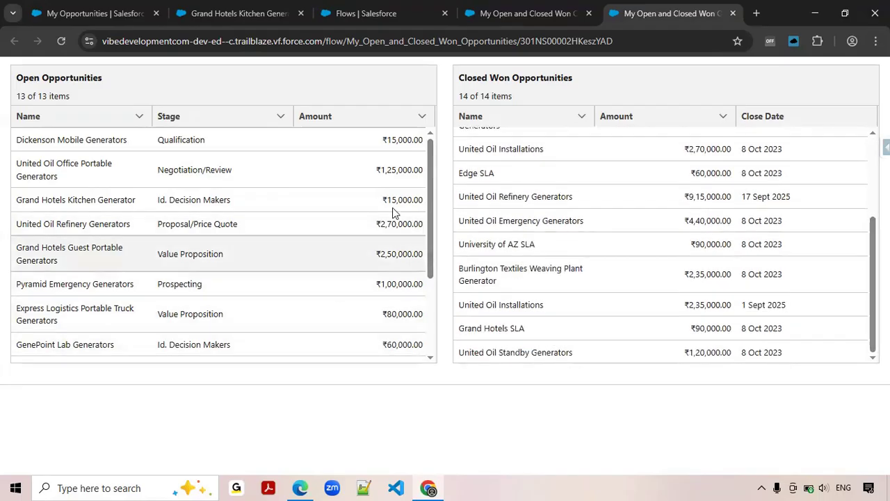
# Review the filter conditions of the Get Open and Closed Won Opportunities element in the flow.
pyautogui.click(516, 16)
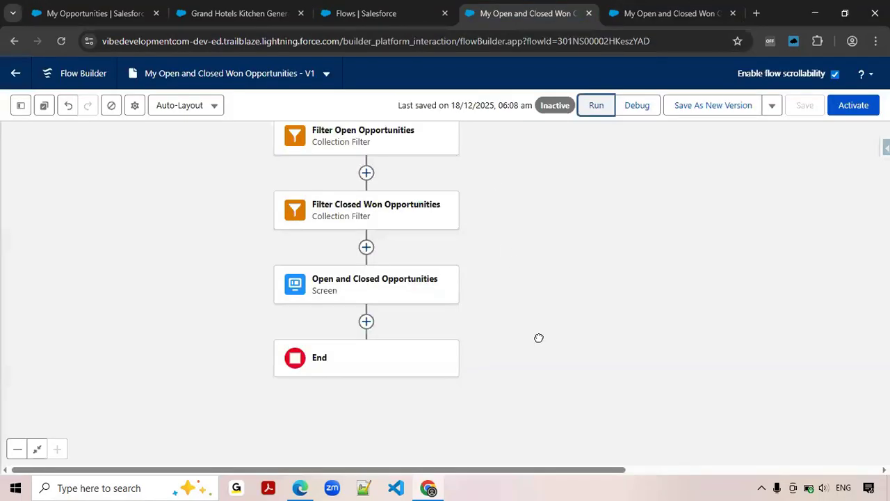
pyautogui.scroll(2, 539, 340)
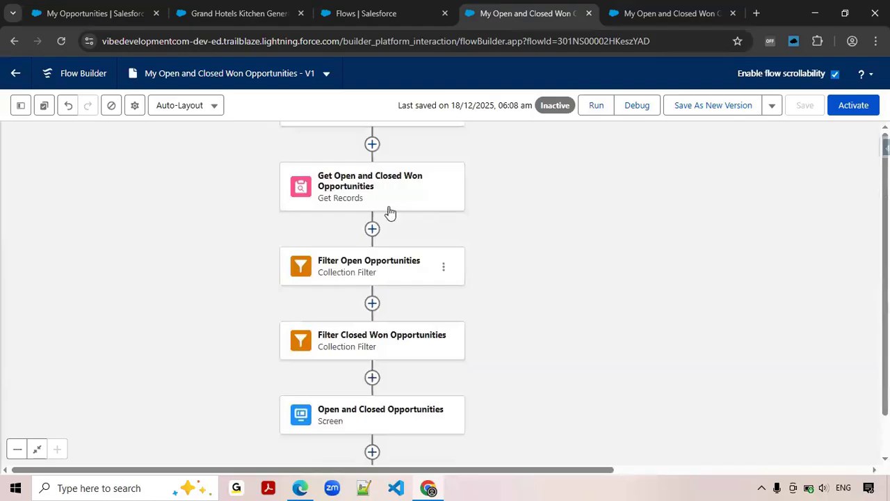
pyautogui.click(373, 194)
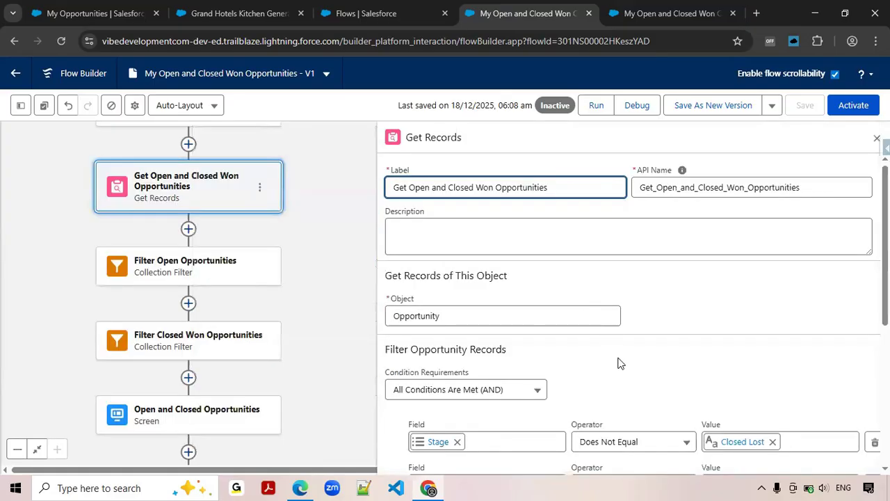
pyautogui.scroll(-3, 612, 369)
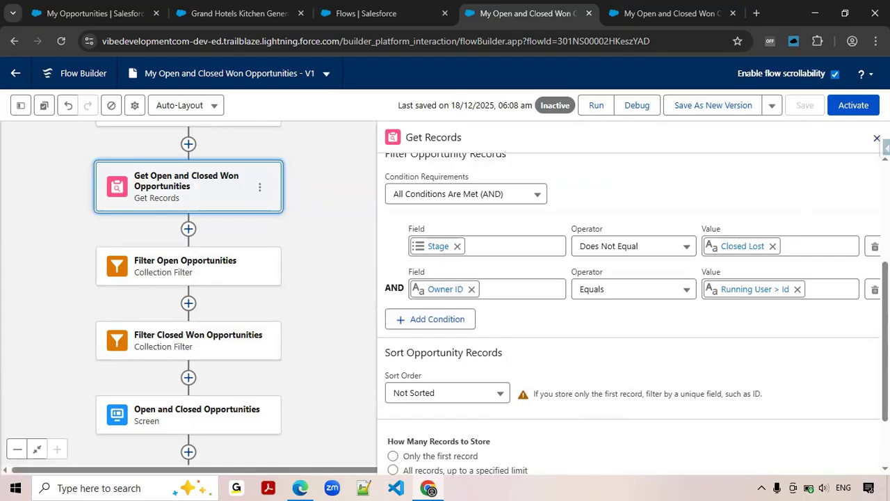
pyautogui.click(877, 138)
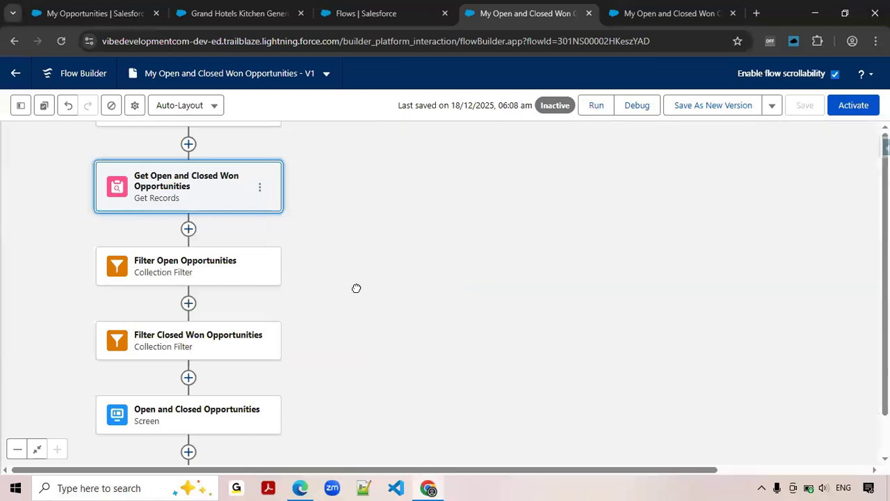
pyautogui.moveTo(356, 288); pyautogui.dragTo(492, 270)
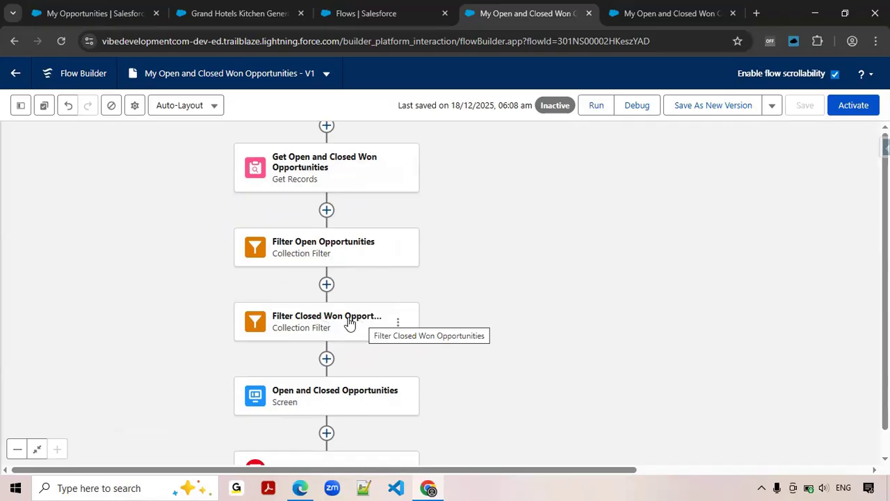
# Compare the opportunity names in the reference My Opportunities page with those in the flow's test run tables.
pyautogui.moveTo(486, 355); pyautogui.dragTo(507, 297)
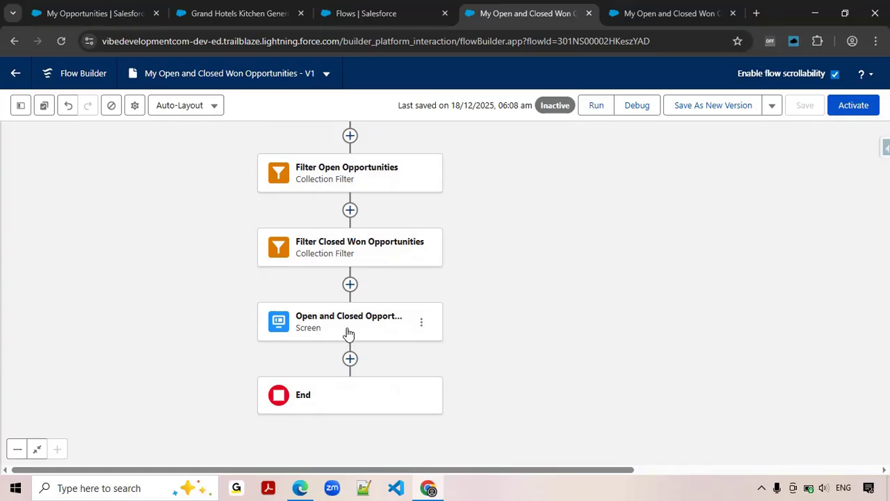
pyautogui.click(87, 20)
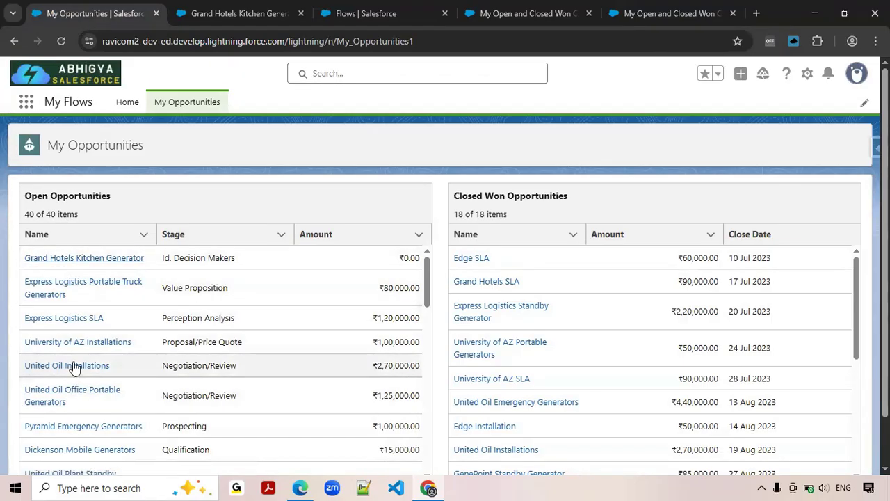
pyautogui.click(663, 13)
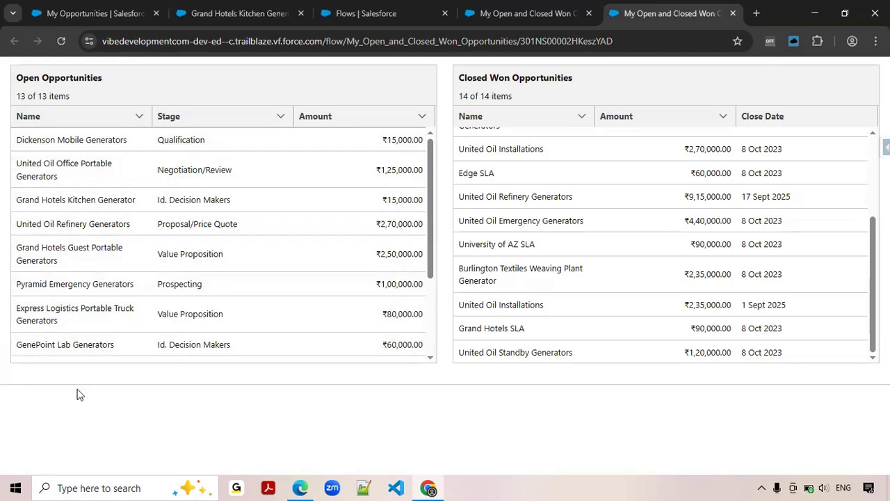
# Find the Opportunity object in Object Manager in Setup and open its Fields & Relationships.
pyautogui.click(383, 18)
pyautogui.click(176, 104)
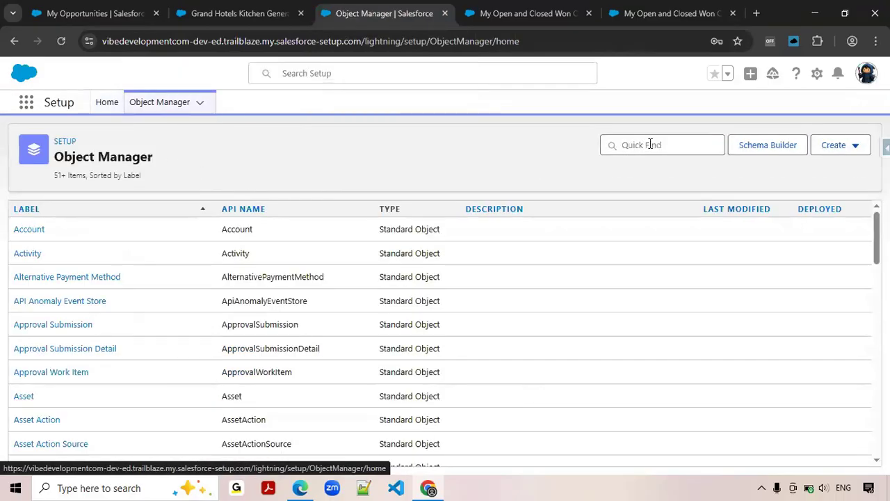
pyautogui.click(650, 145)
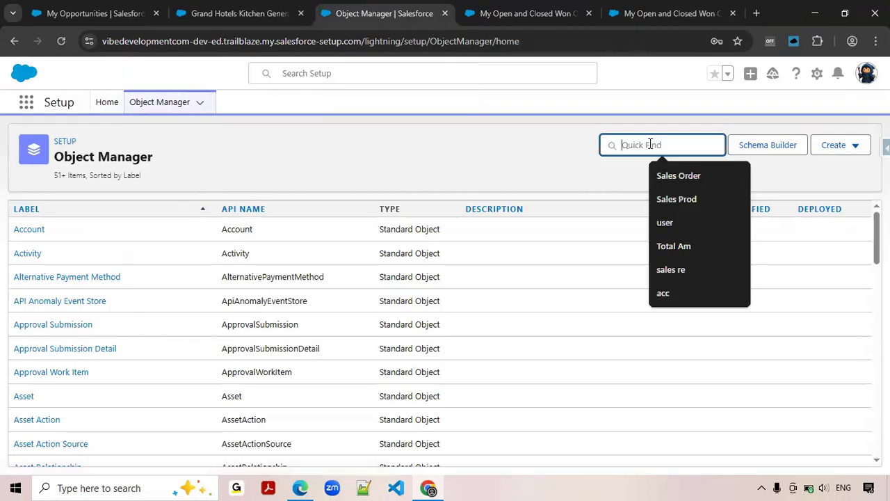
pyautogui.write('opp')
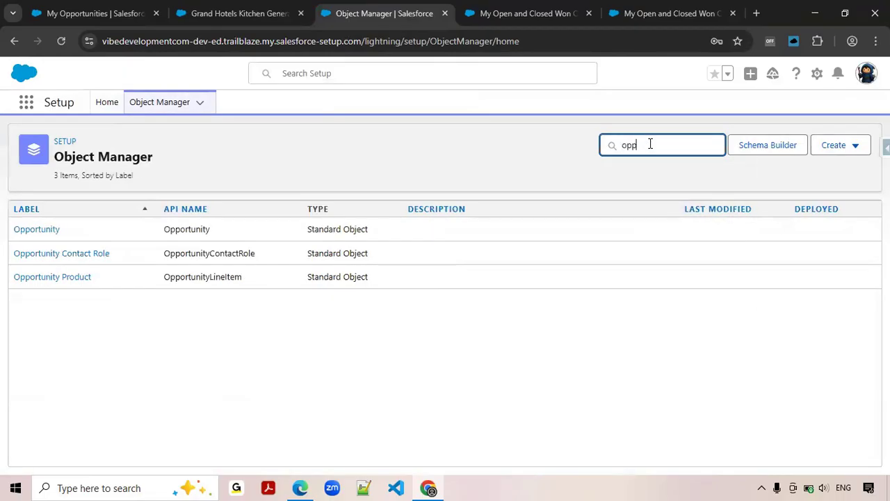
pyautogui.click(50, 233)
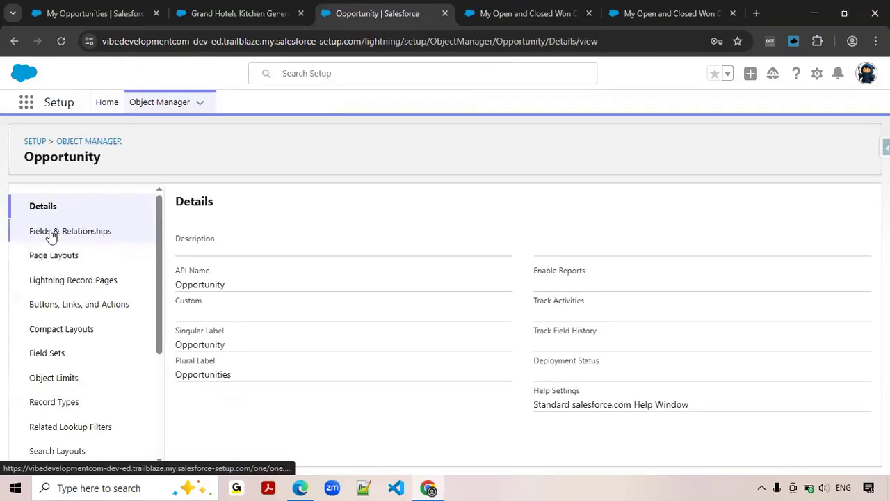
pyautogui.click(51, 233)
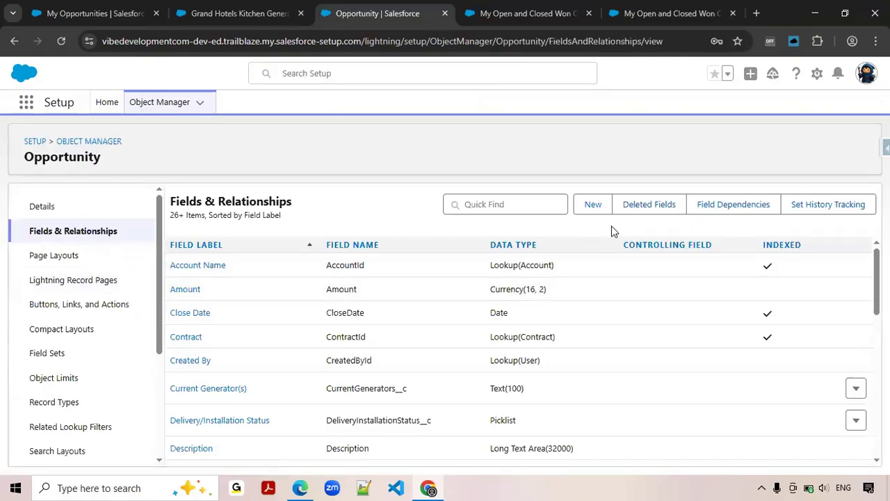
# Start a new custom field on the Opportunity object with Formula as its data type.
pyautogui.click(487, 13)
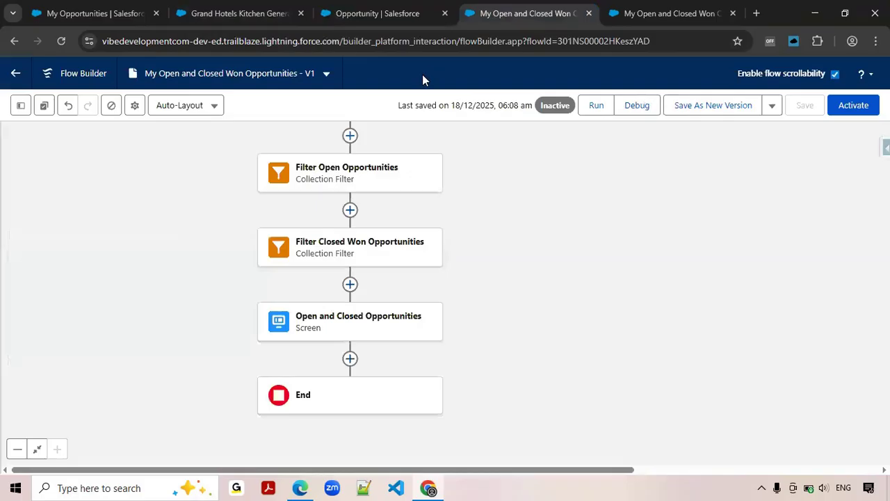
pyautogui.click(676, 14)
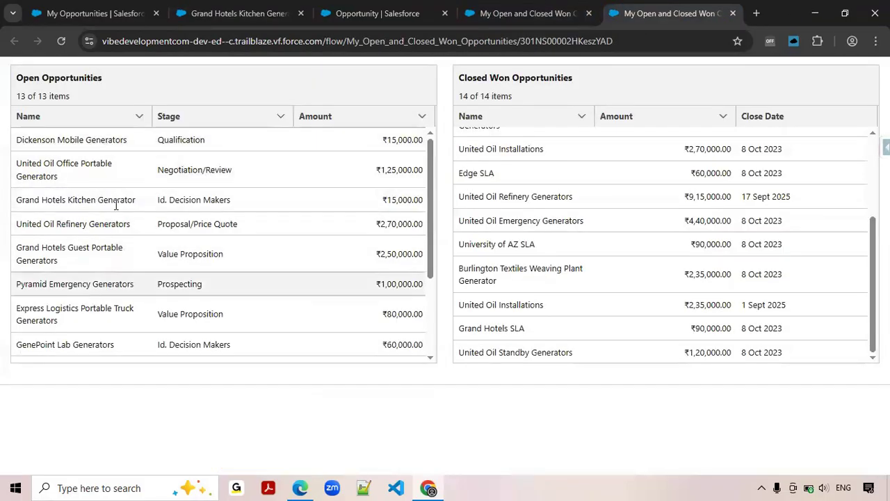
pyautogui.click(505, 14)
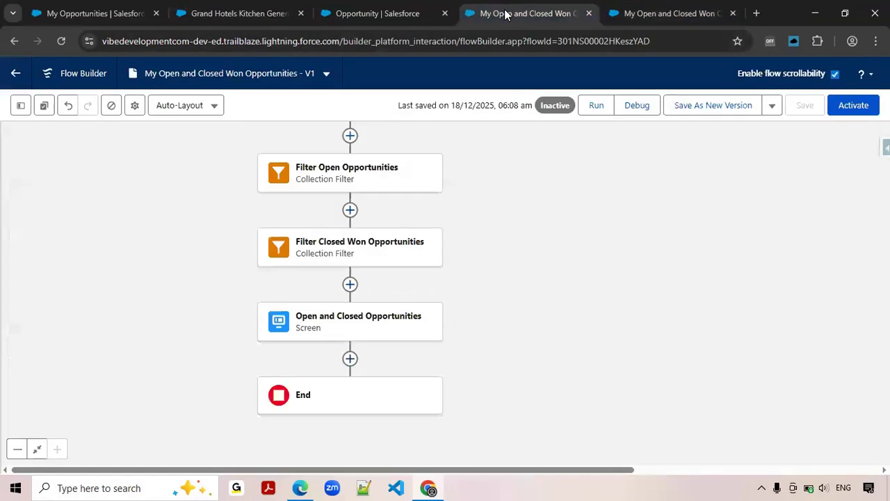
pyautogui.click(394, 15)
pyautogui.click(594, 208)
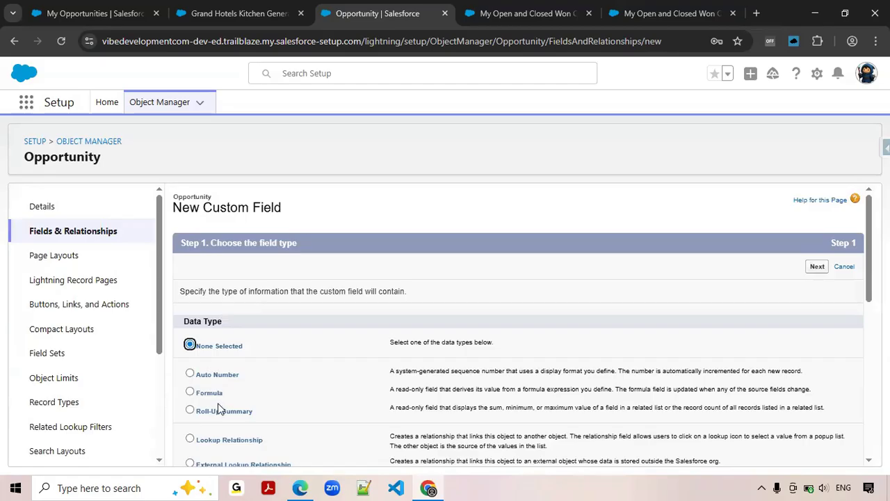
pyautogui.click(216, 396)
pyautogui.click(815, 267)
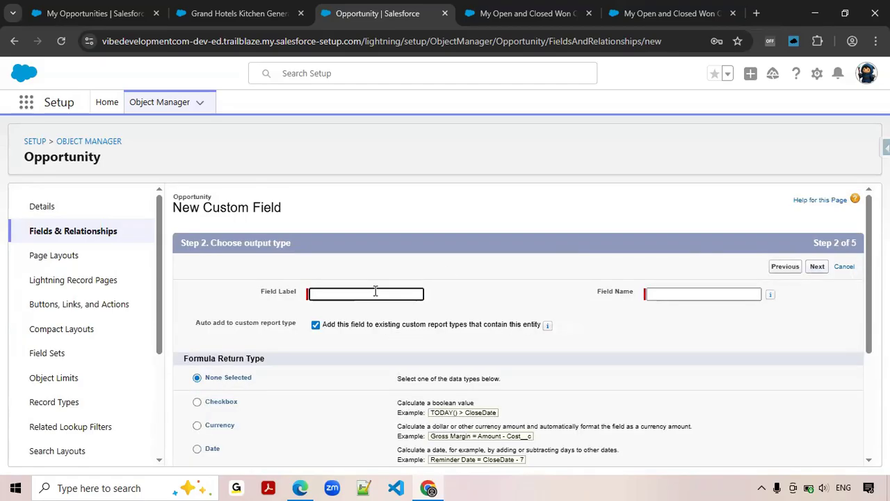
# Label the formula field Opportunity Name Hyperlink, set its return type to Text and proceed to the formula entry.
pyautogui.write('Opportunity Name')
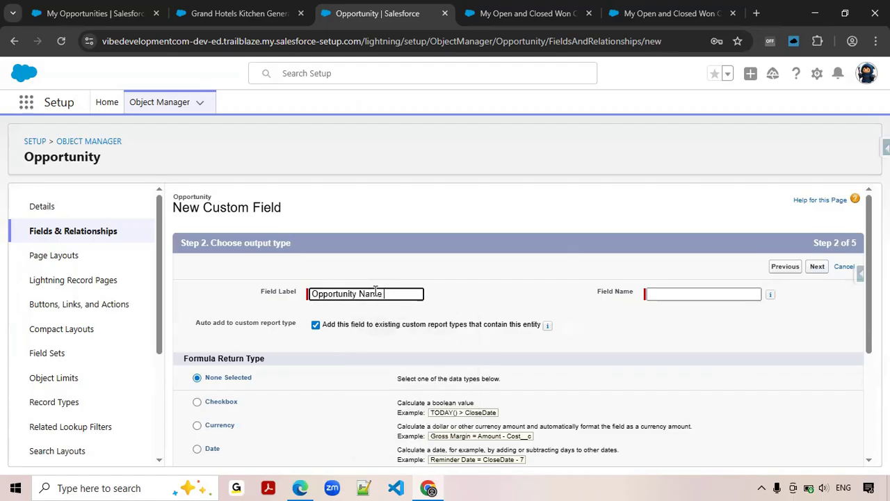
pyautogui.write(' Hyperlink')
pyautogui.press('Tab')
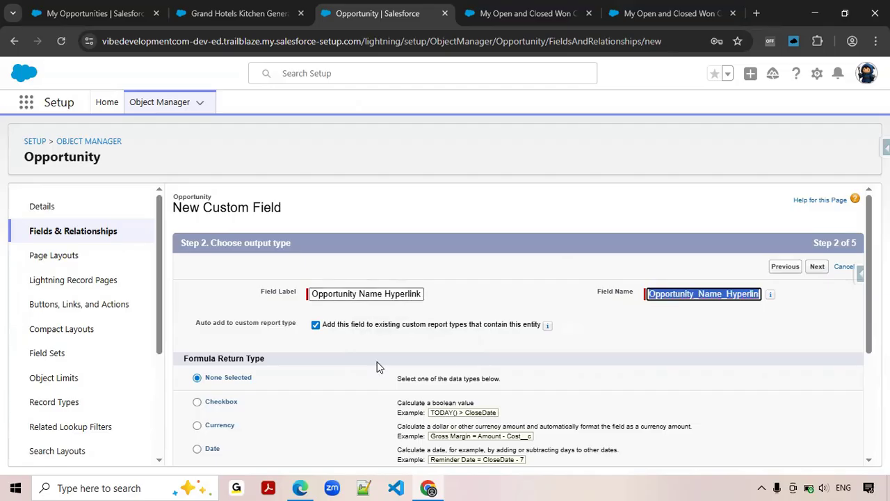
pyautogui.scroll(-5, 354, 356)
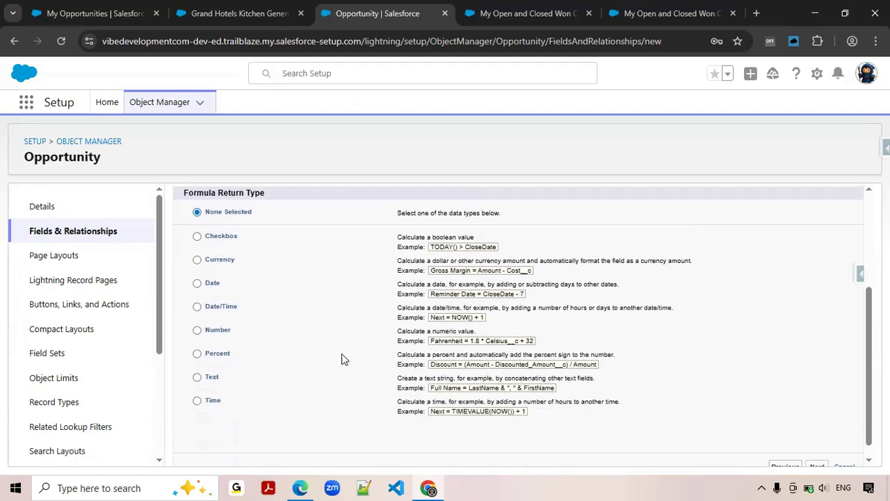
pyautogui.click(197, 363)
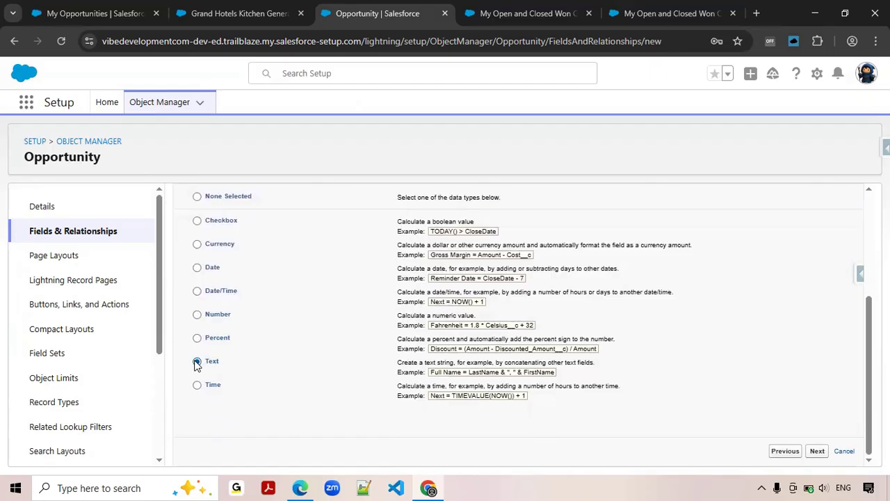
pyautogui.click(818, 451)
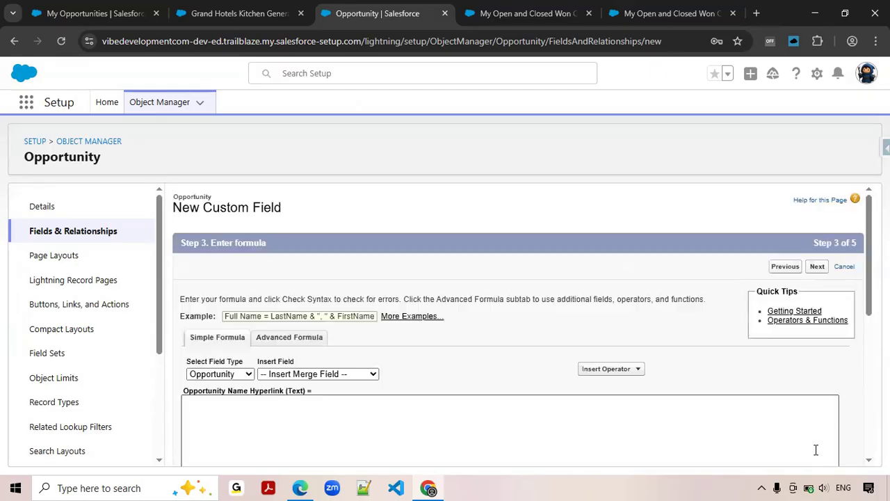
# Insert the HYPERLINK function into the field's formula using the advanced formula editor.
pyautogui.scroll(-2, 501, 368)
pyautogui.scroll(-1, 500, 358)
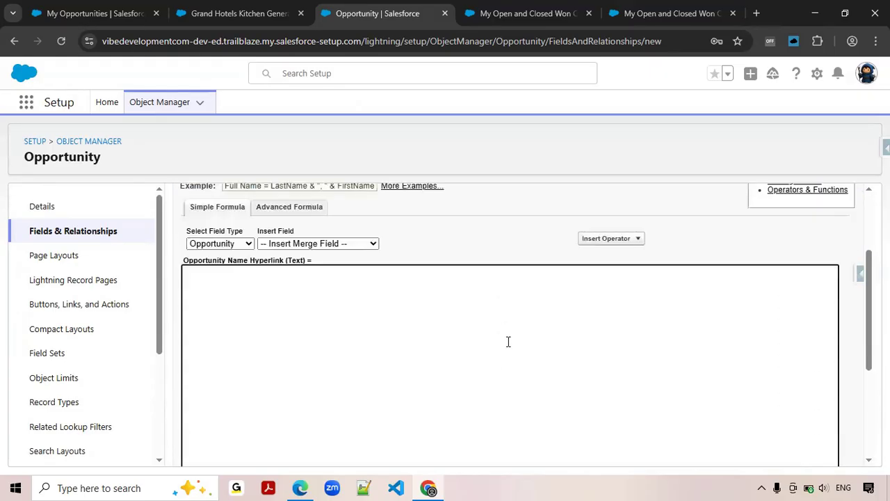
pyautogui.click(314, 208)
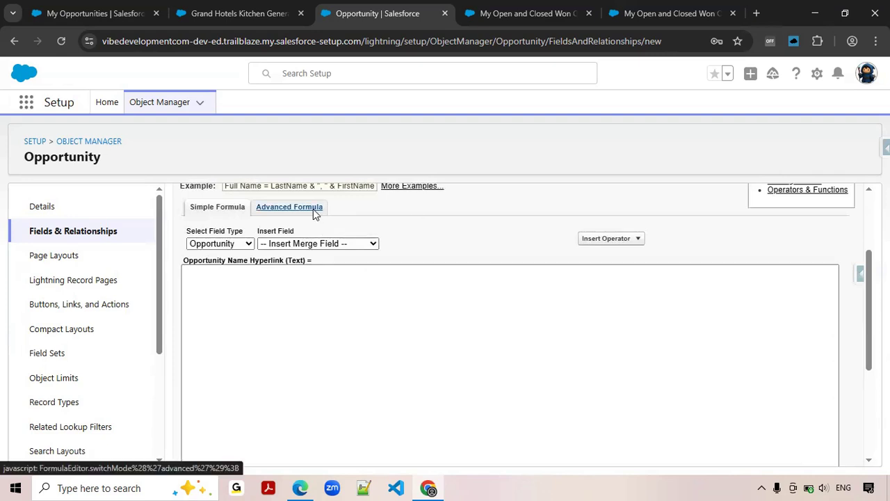
pyautogui.scroll(-2, 372, 295)
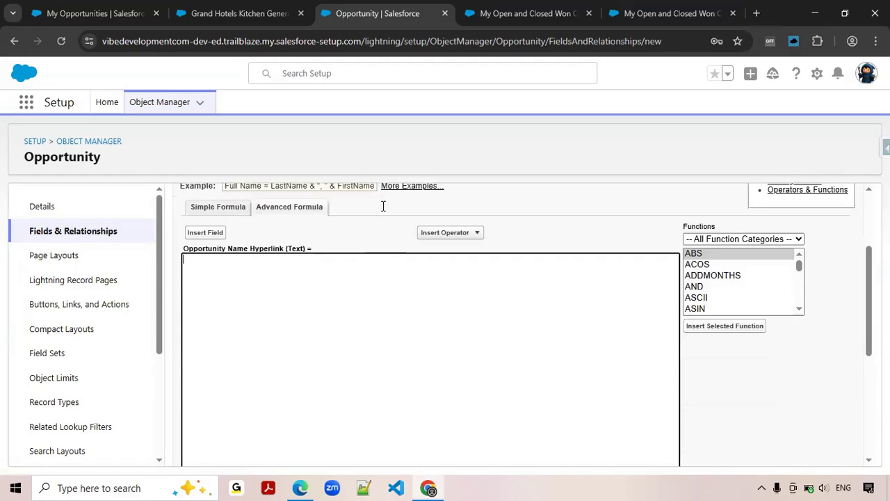
pyautogui.click(707, 276)
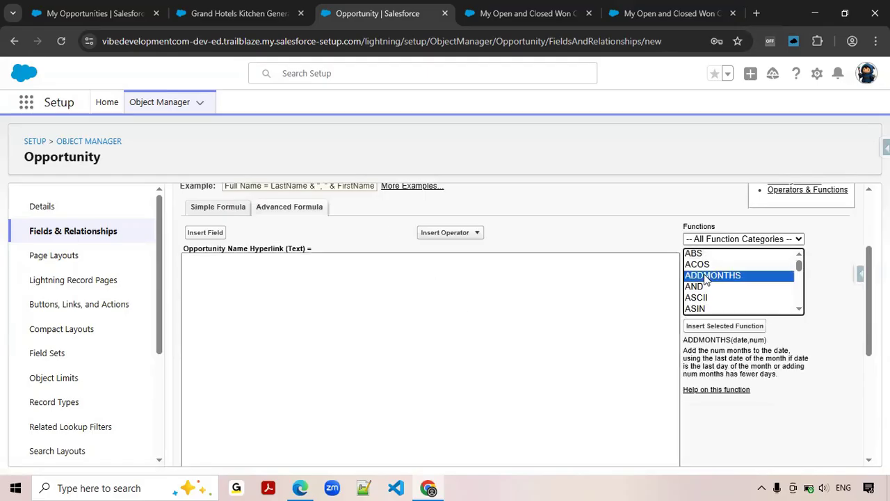
pyautogui.press('h')
pyautogui.press('y')
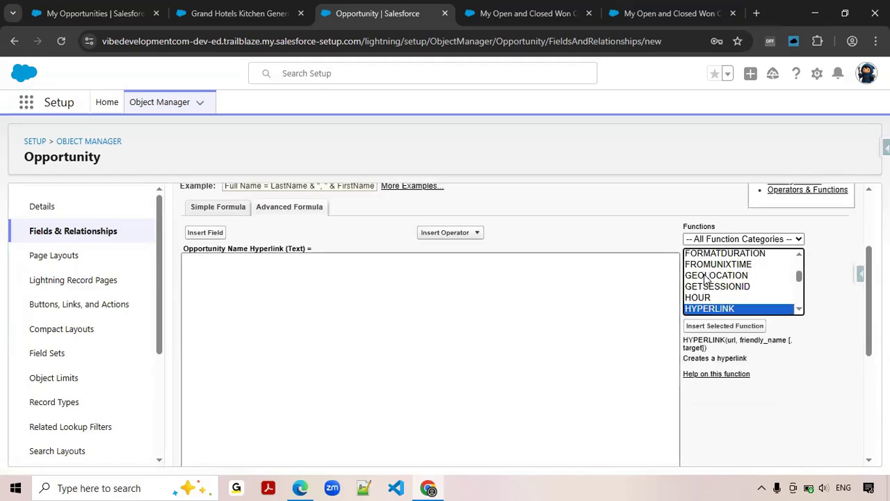
pyautogui.click(743, 329)
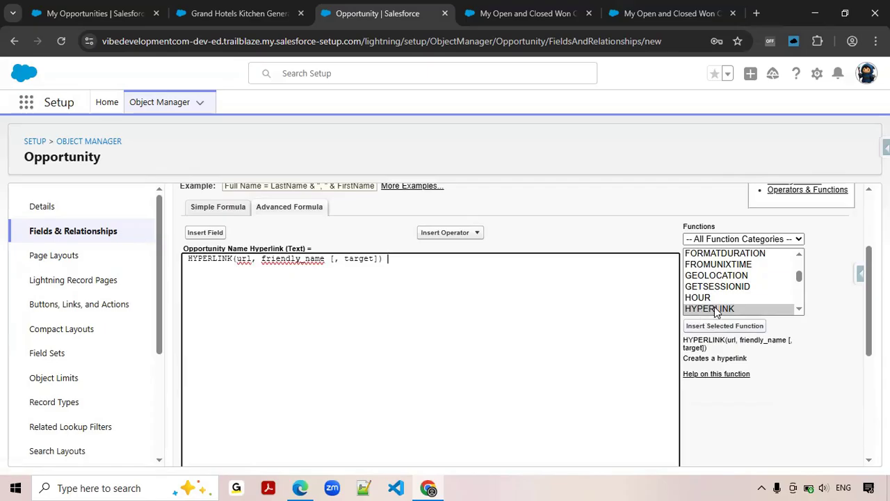
# Examine the record ID in the URL of the Grand Hotels Kitchen Generator opportunity as a pattern for the url argument.
pyautogui.doubleClick(241, 262)
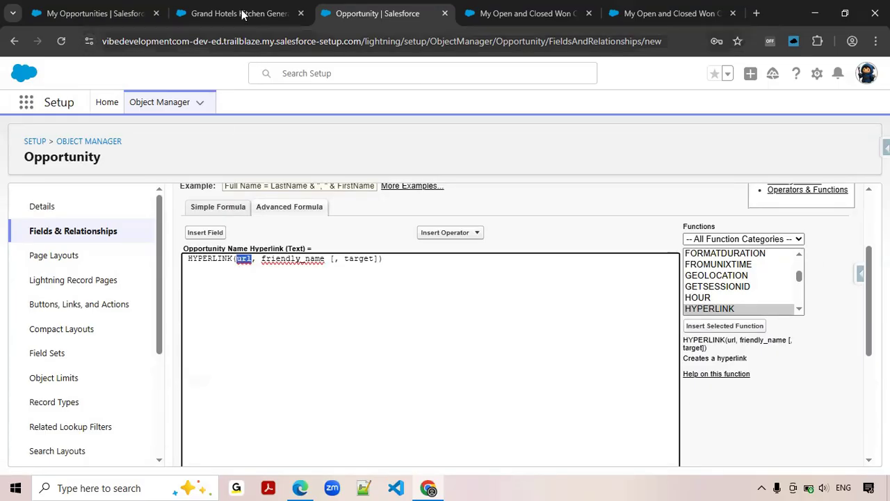
pyautogui.click(209, 13)
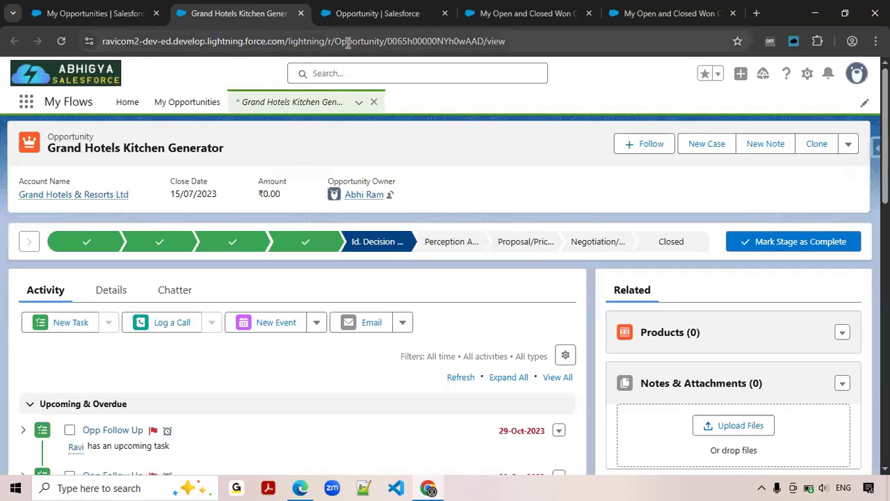
pyautogui.click(348, 41)
pyautogui.click(409, 41)
pyautogui.doubleClick(429, 41)
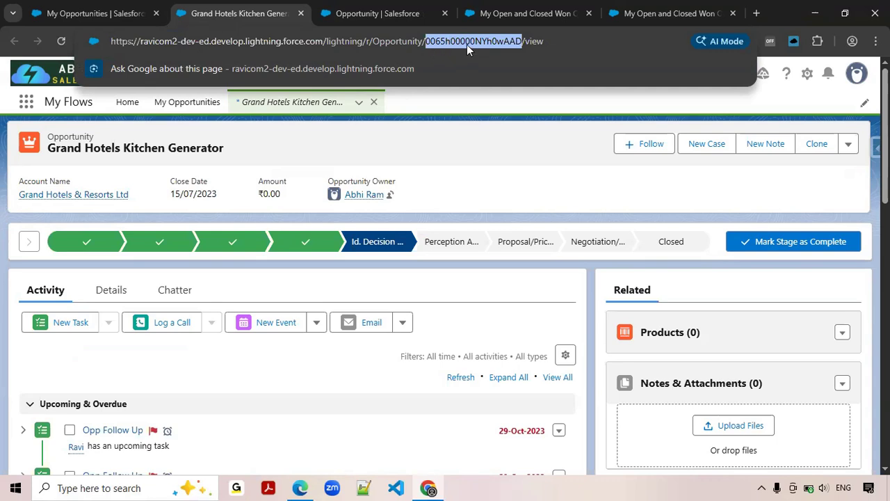
pyautogui.click(682, 13)
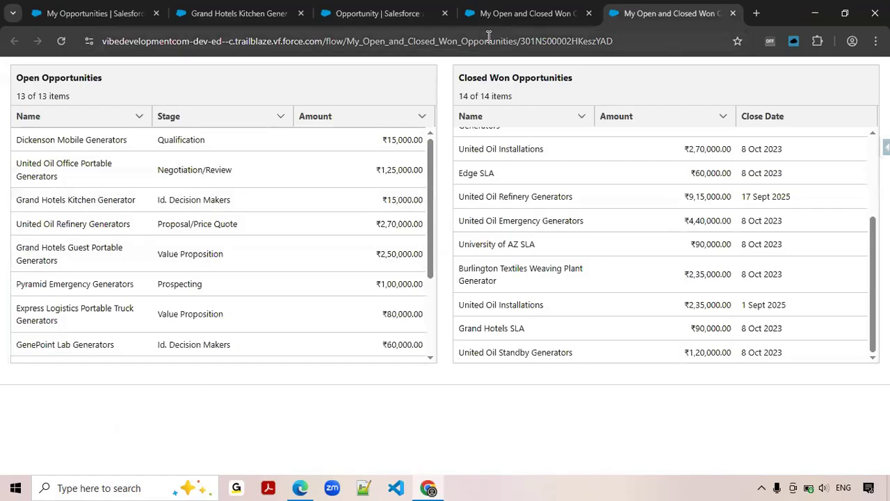
pyautogui.click(522, 14)
pyautogui.click(377, 16)
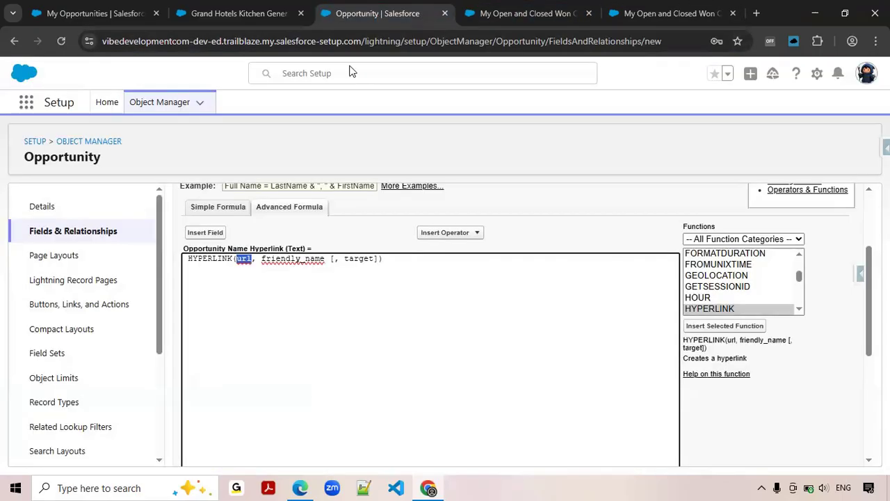
# Replace the url placeholder of the HYPERLINK function with "/"&Id and check the Opportunity fields available for insertion.
pyautogui.write('"/"')
pyautogui.press('Left')
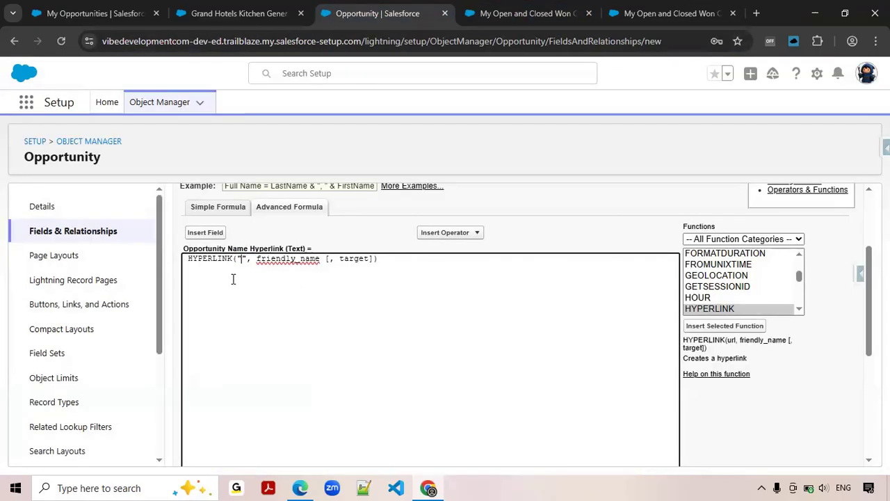
pyautogui.write('/"')
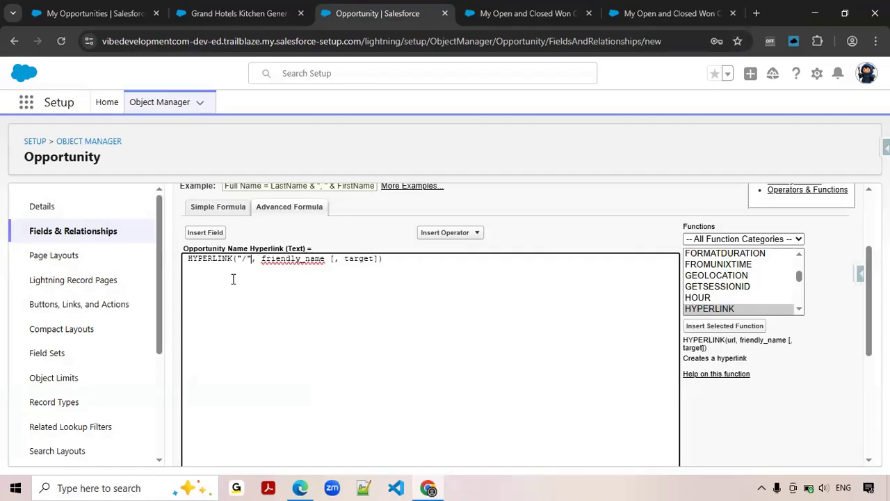
pyautogui.write('&Id')
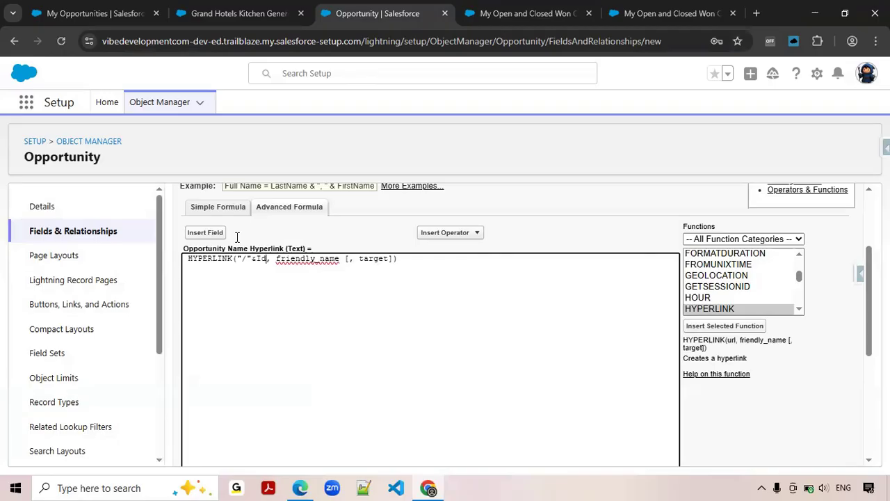
pyautogui.click(212, 237)
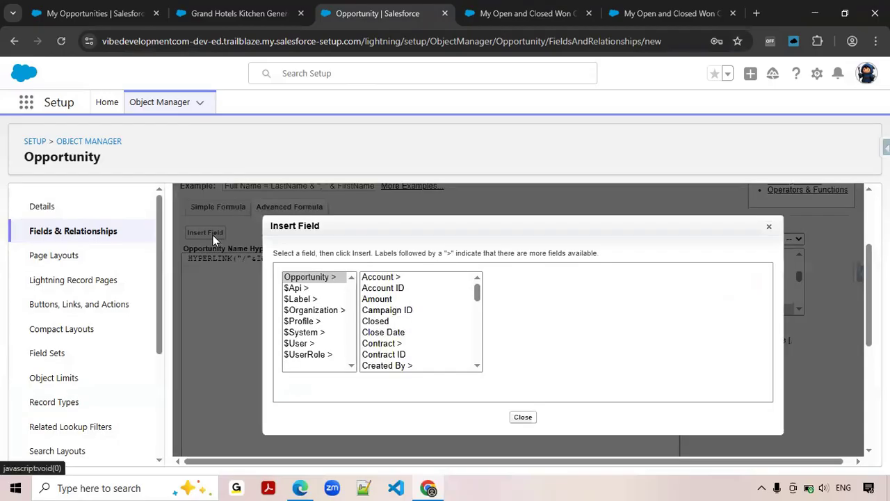
pyautogui.scroll(-4, 406, 299)
pyautogui.scroll(-4, 402, 362)
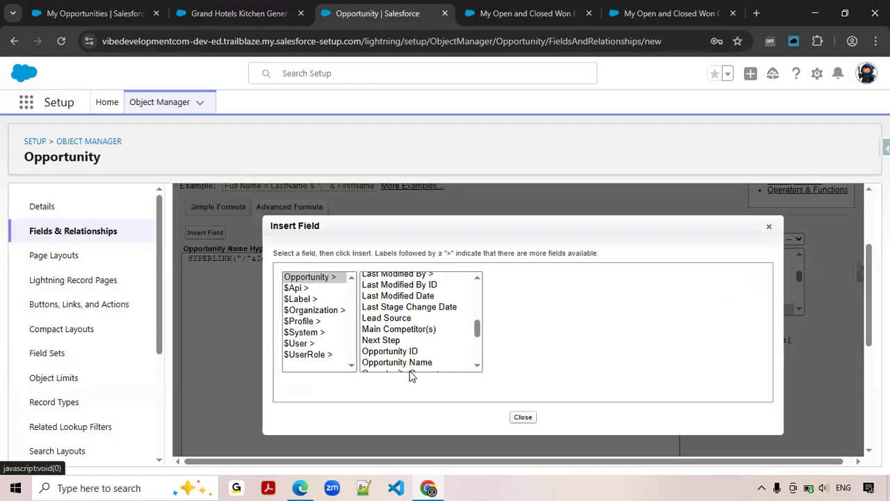
pyautogui.click(523, 419)
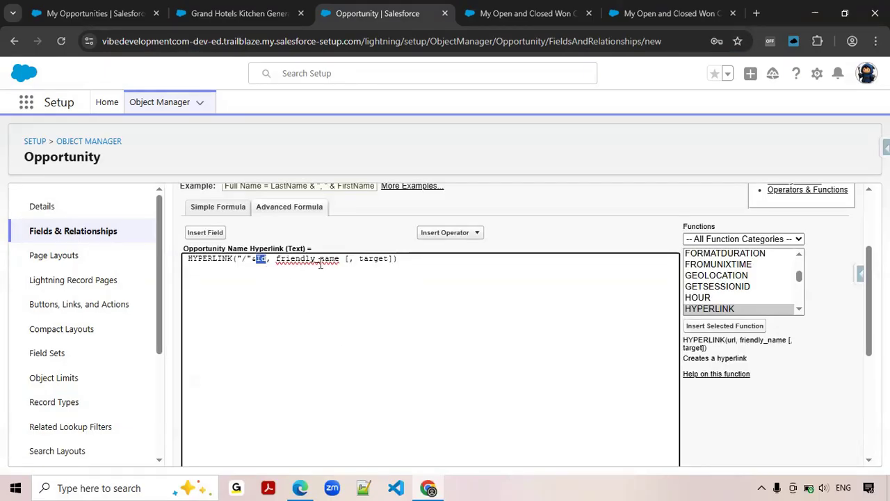
# Replace the friendly_name placeholder of the HYPERLINK function with the Opportunity Name field.
pyautogui.doubleClick(320, 259)
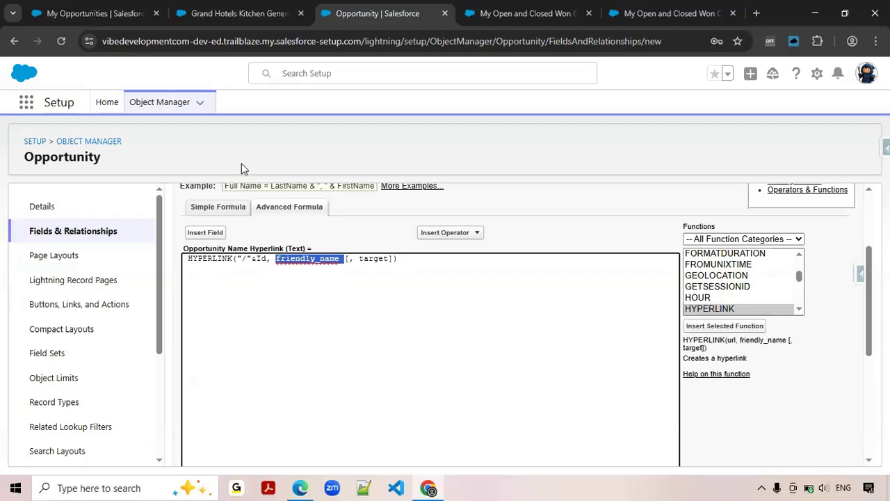
pyautogui.moveTo(266, 260); pyautogui.dragTo(239, 260)
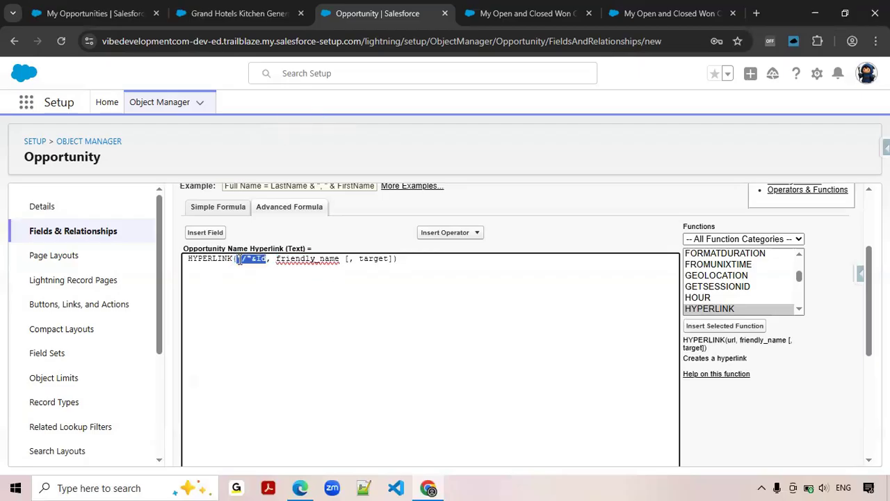
pyautogui.doubleClick(306, 259)
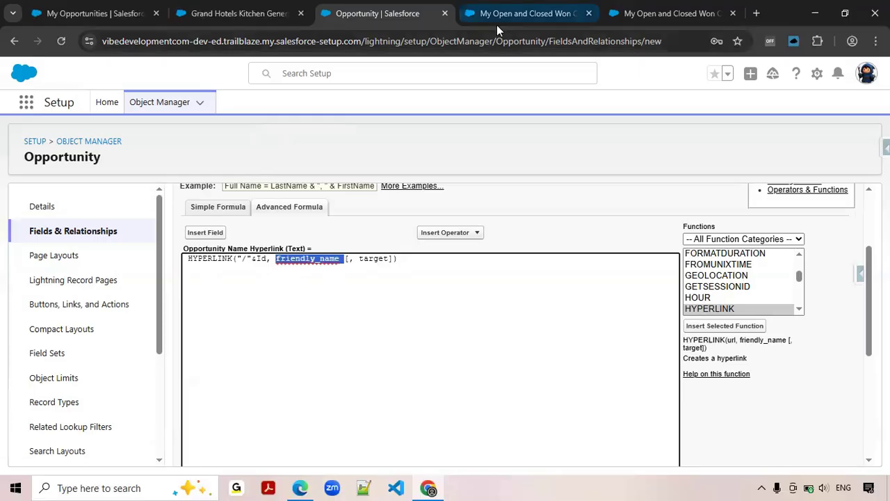
pyautogui.click(668, 13)
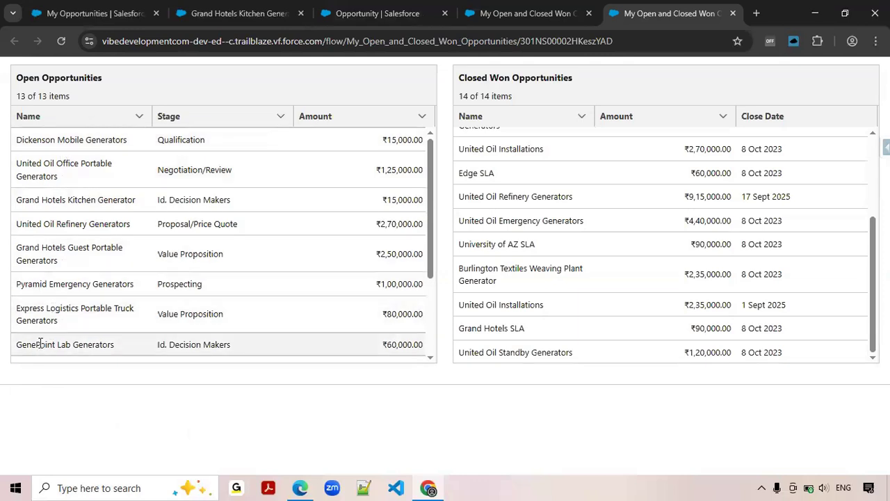
pyautogui.click(374, 15)
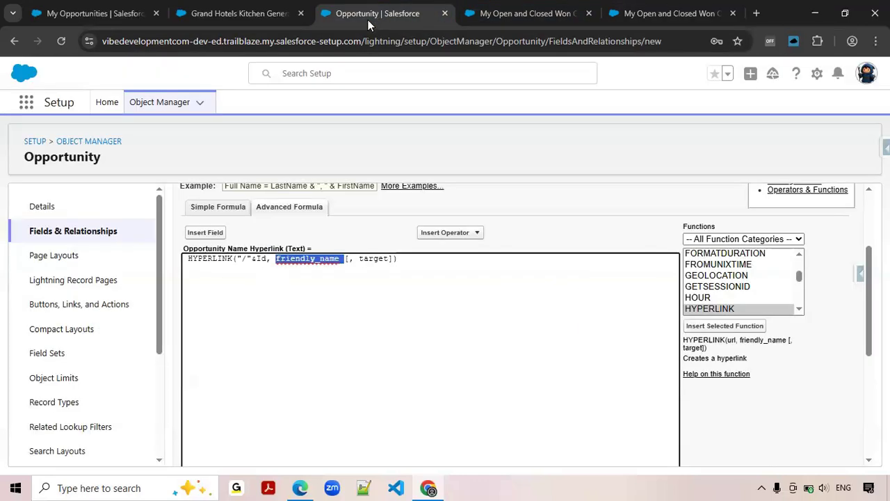
pyautogui.click(204, 232)
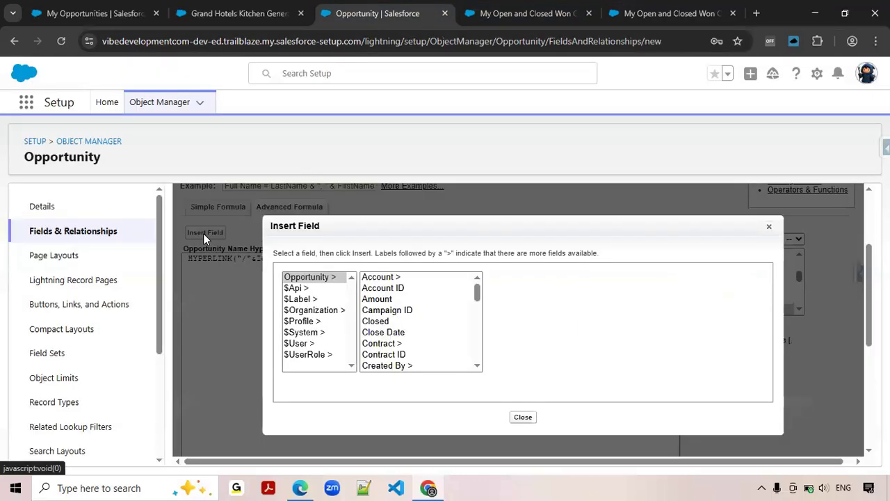
pyautogui.click(381, 311)
pyautogui.press('n')
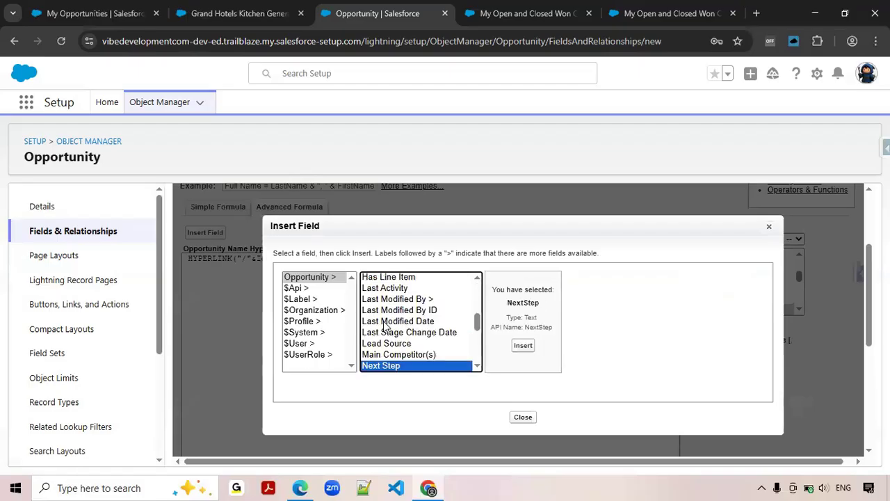
pyautogui.scroll(-4, 382, 321)
pyautogui.scroll(8, 385, 337)
pyautogui.scroll(-5, 386, 341)
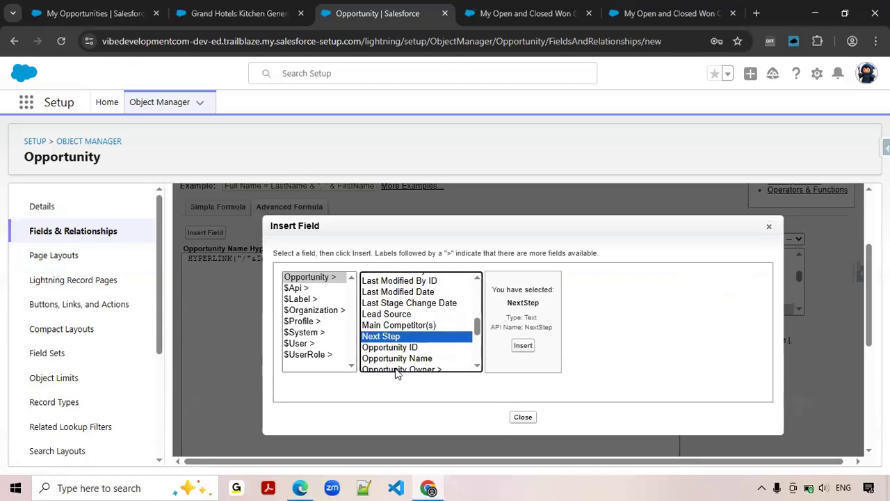
pyautogui.click(410, 358)
pyautogui.click(515, 344)
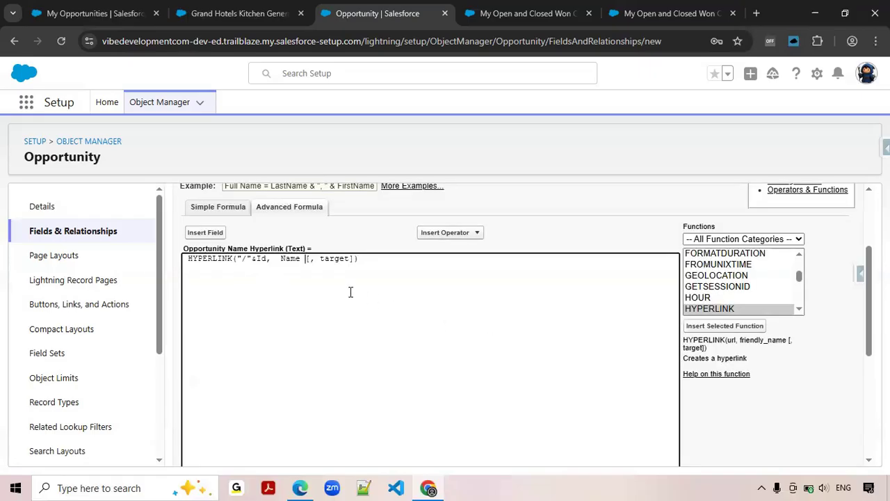
# Replace the optional target placeholder of the HYPERLINK function with "_blank" as the third argument.
pyautogui.doubleClick(291, 259)
pyautogui.click(305, 263)
pyautogui.moveTo(307, 261); pyautogui.dragTo(357, 258)
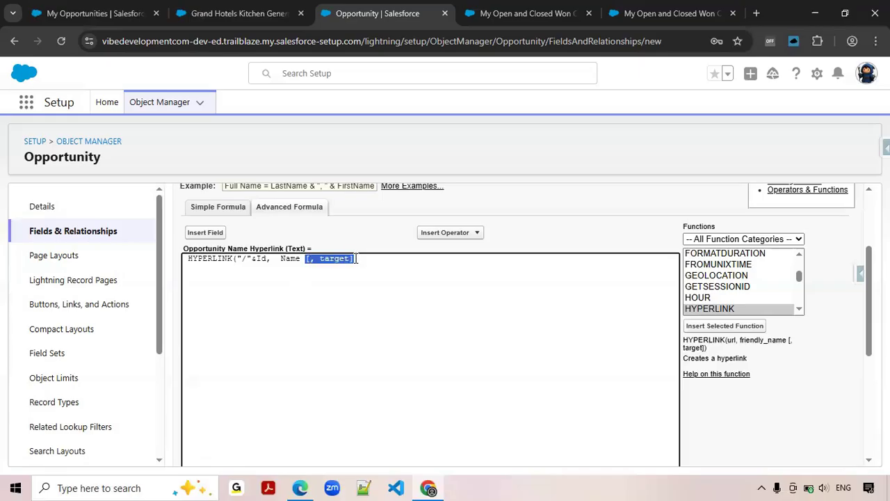
pyautogui.press('BackSpace')
pyautogui.click(354, 259)
pyautogui.moveTo(315, 261)
pyautogui.mouseDown()
pyautogui.moveTo(292, 262)
pyautogui.moveTo(301, 264)
pyautogui.mouseUp()
pyautogui.click(301, 264)
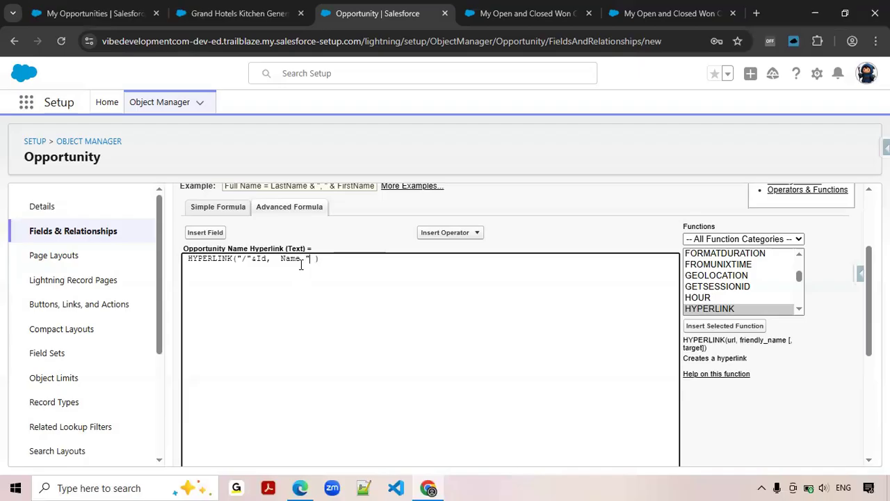
pyautogui.write('blank')
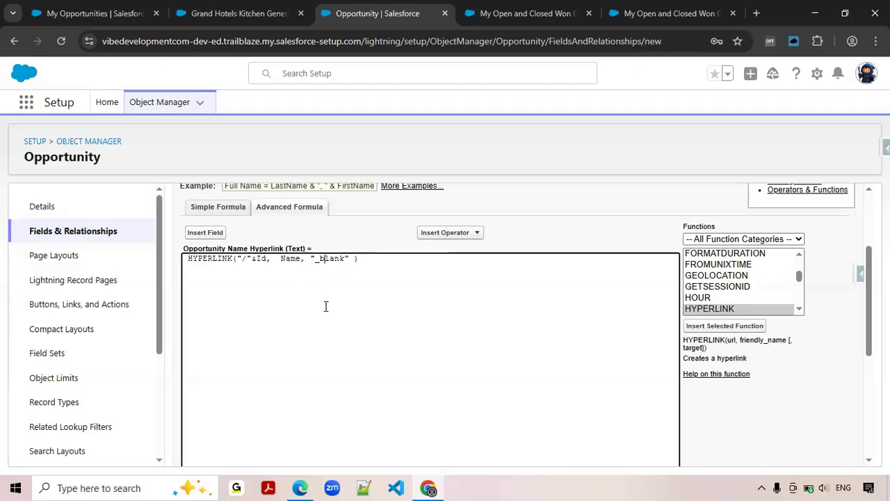
# Open the Edge SLA link from the finished My Opportunities page to examine the _blank target behaviour, and return to the formula.
pyautogui.doubleClick(332, 260)
pyautogui.click(115, 11)
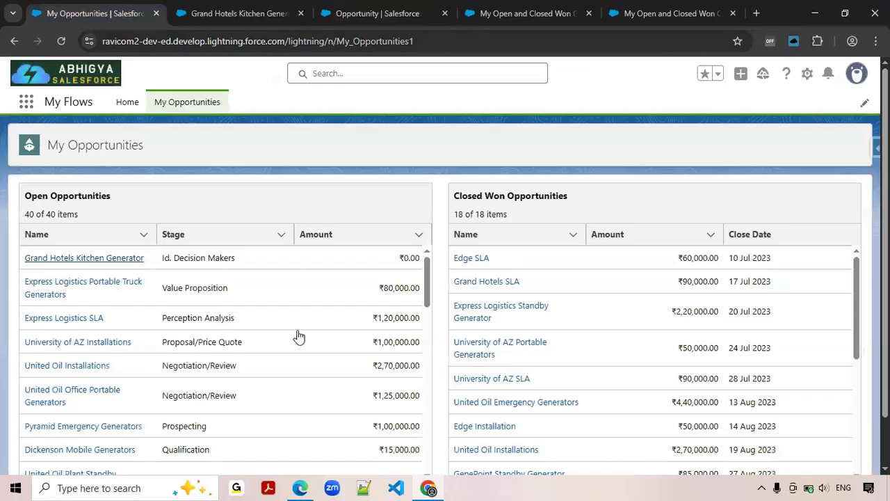
pyautogui.click(479, 264)
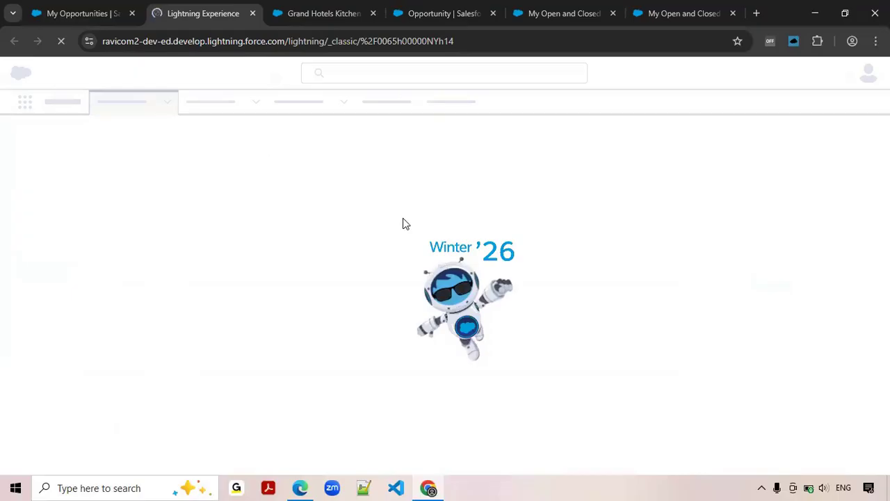
pyautogui.click(669, 17)
pyautogui.click(311, 20)
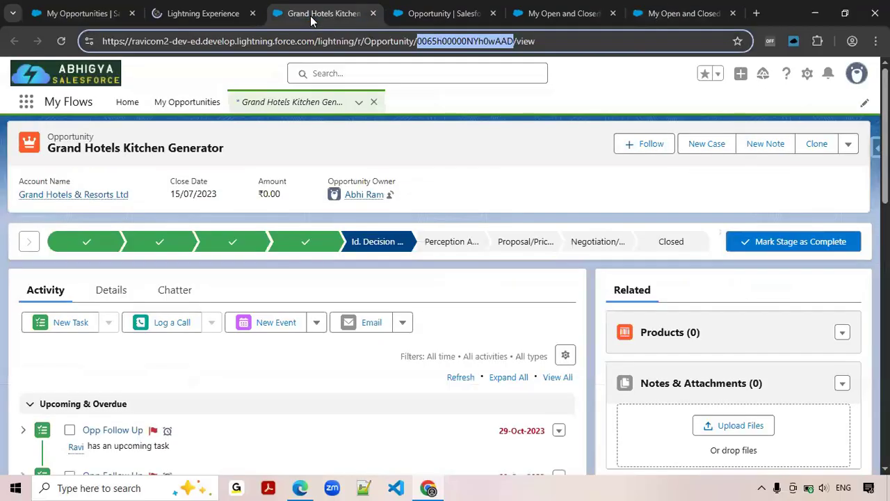
pyautogui.click(433, 16)
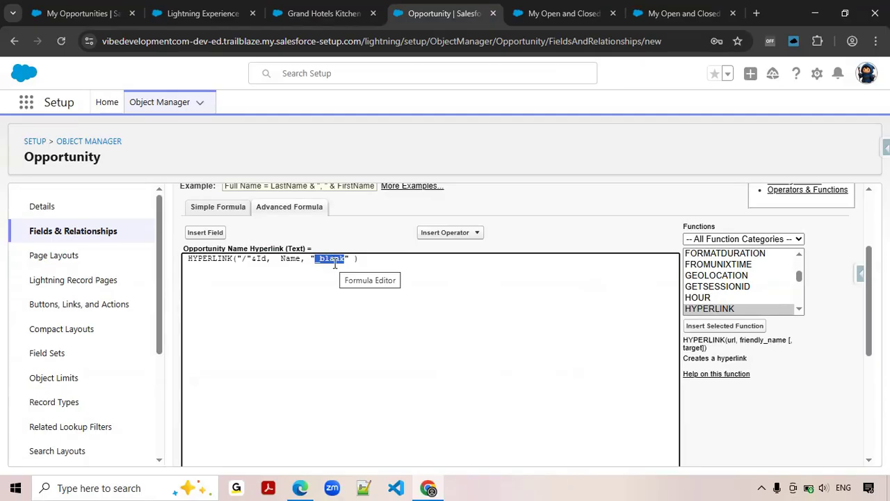
# Check the syntax of the hyperlink formula and proceed to the field-level security settings.
pyautogui.scroll(-2, 363, 304)
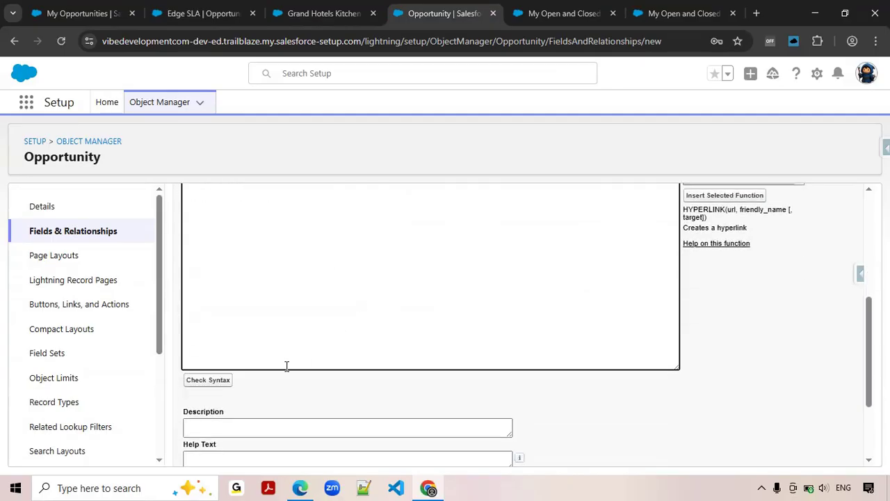
pyautogui.click(212, 381)
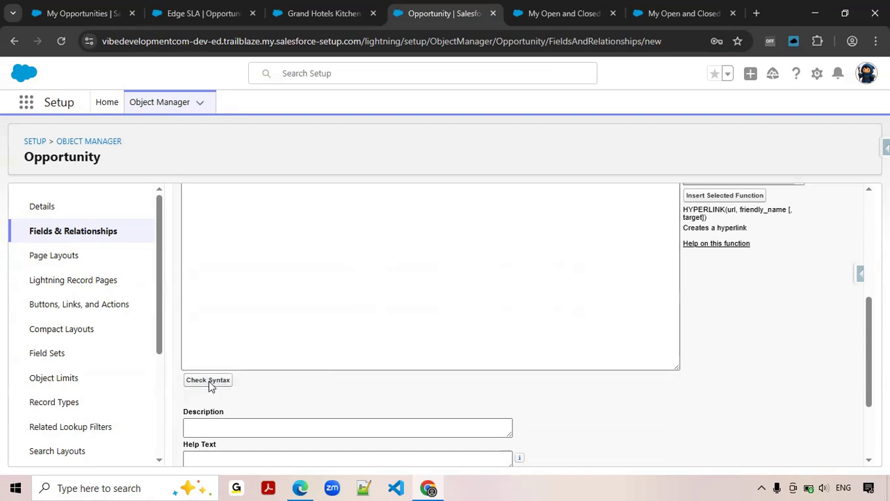
pyautogui.scroll(-2, 408, 310)
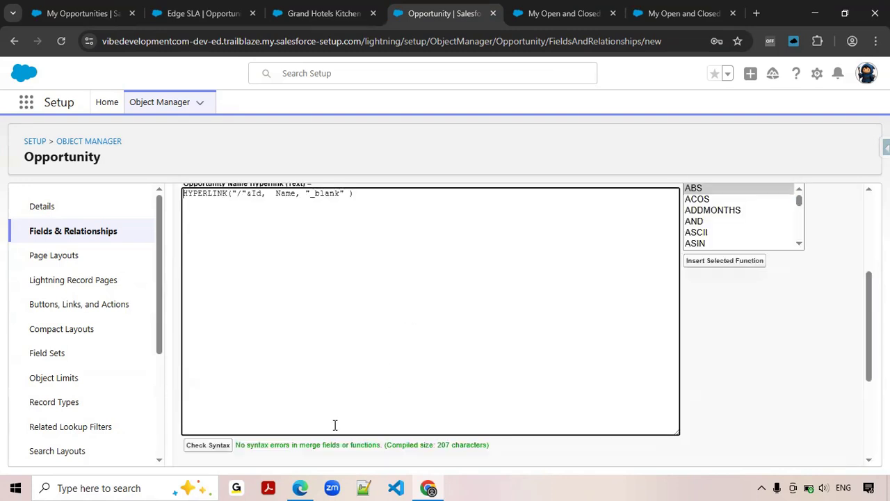
pyautogui.scroll(2, 830, 282)
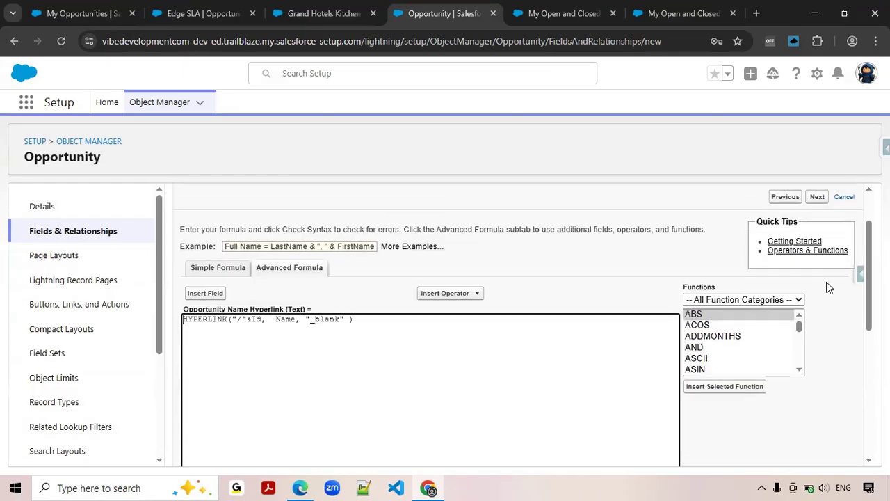
pyautogui.click(817, 203)
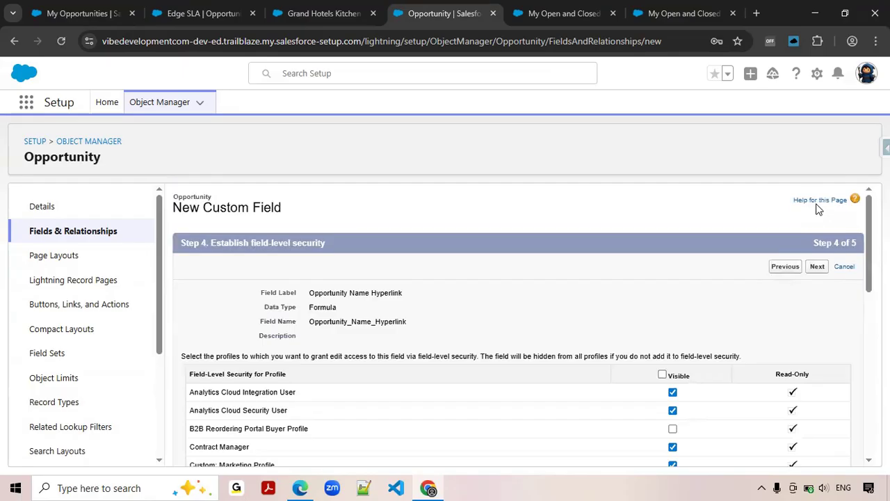
# Accept the default field-level security and exclude the new field from all Opportunity page layouts.
pyautogui.click(817, 268)
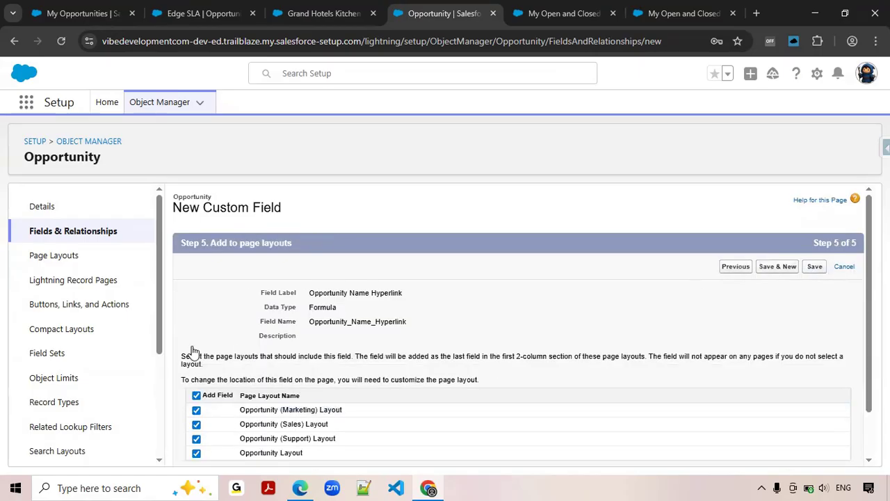
pyautogui.scroll(-2, 197, 356)
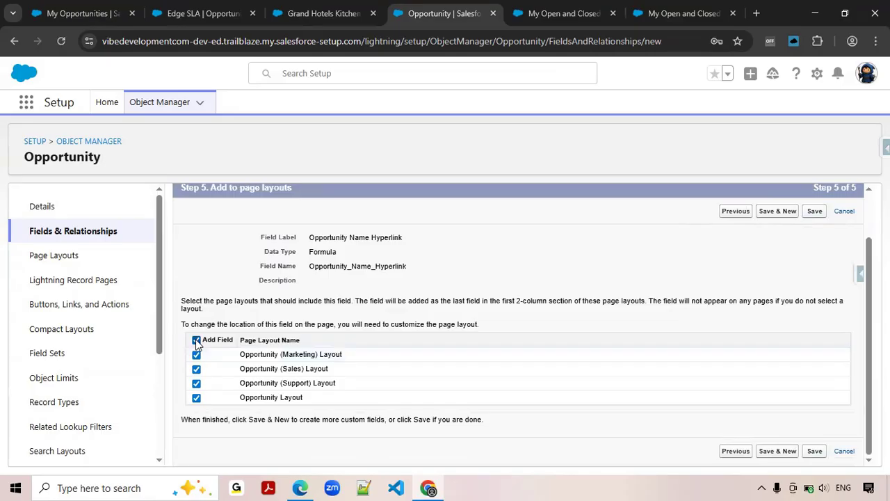
pyautogui.click(196, 341)
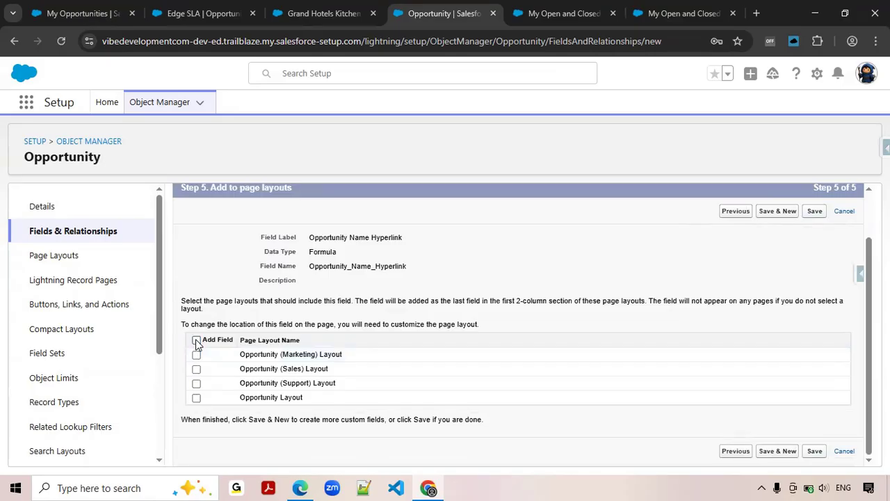
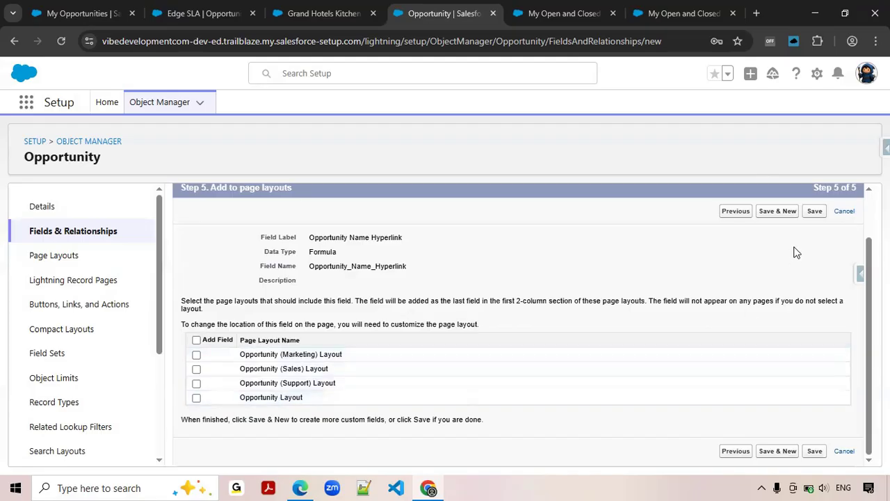
# Save the Opportunity Name Hyperlink field and open the flow's Open and Closed Opportunities screen element for editing.
pyautogui.click(814, 213)
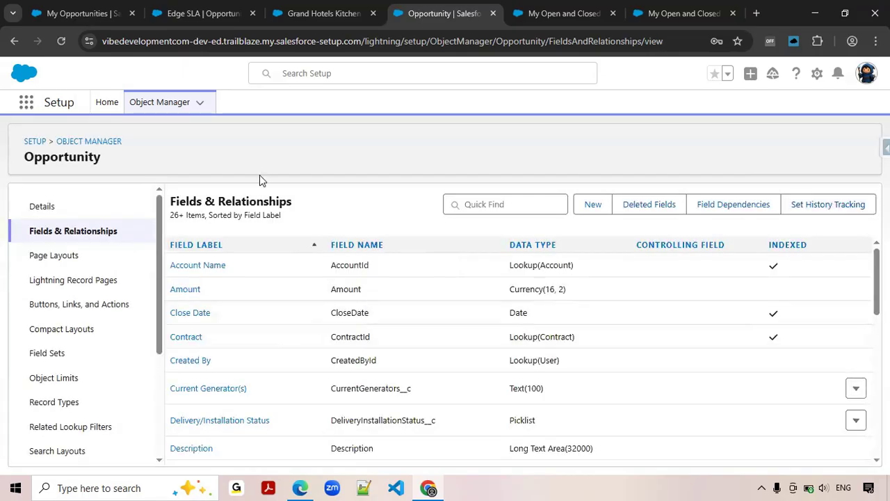
pyautogui.click(560, 17)
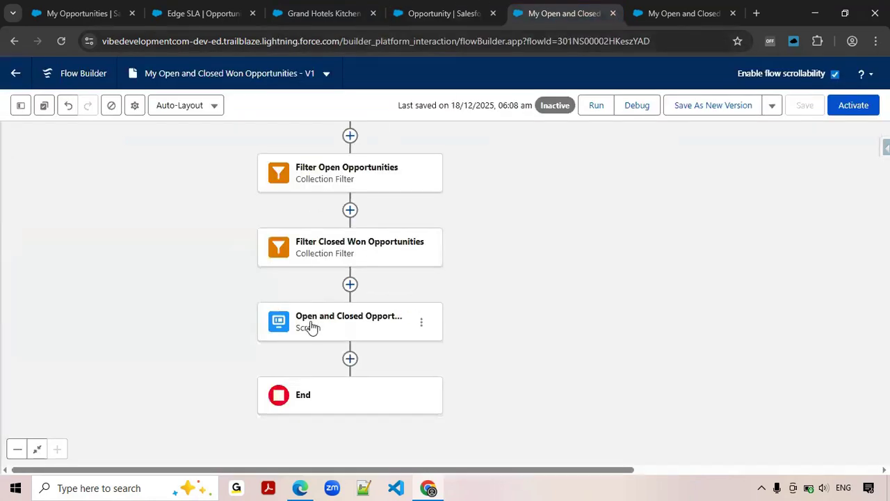
pyautogui.click(346, 328)
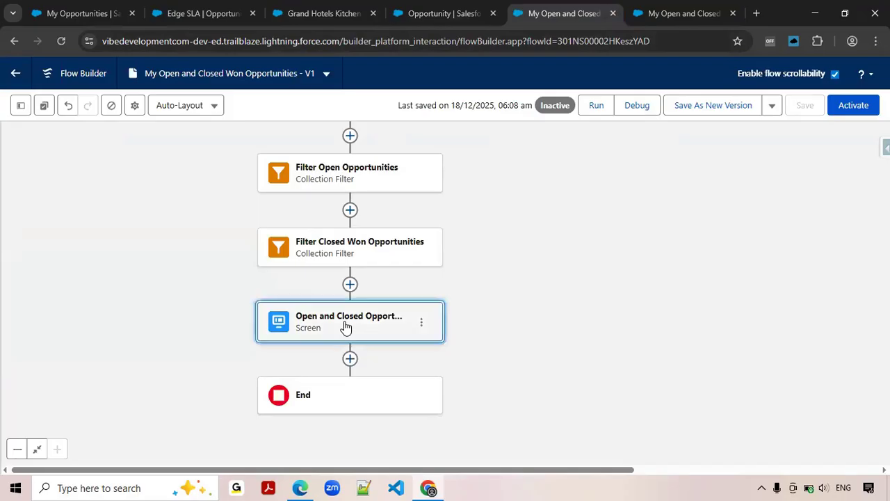
pyautogui.click(346, 328)
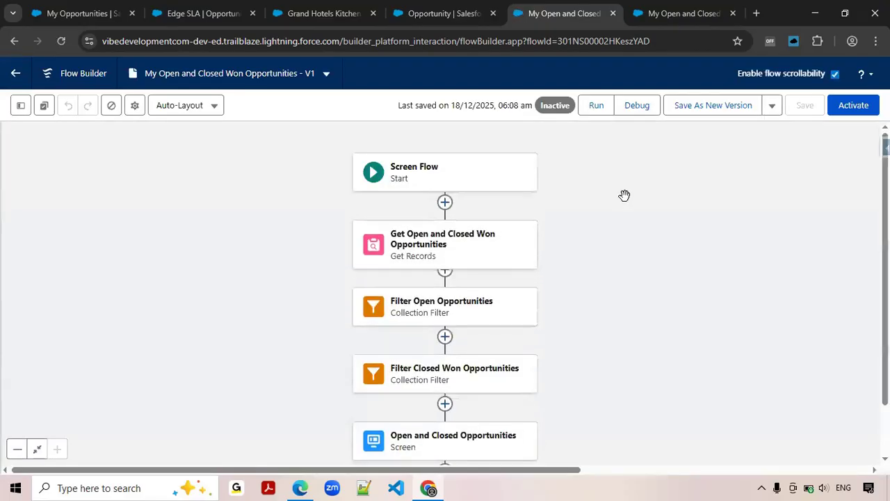
pyautogui.moveTo(658, 381); pyautogui.dragTo(668, 334)
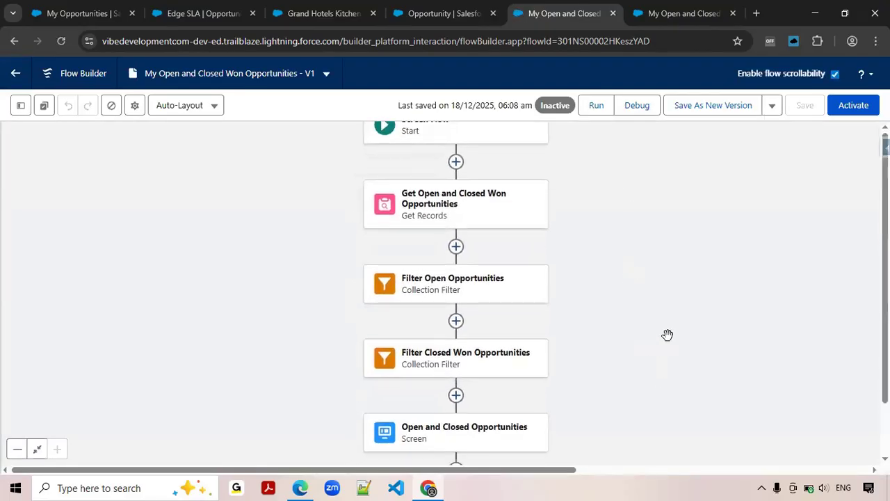
pyautogui.click(479, 436)
pyautogui.doubleClick(479, 433)
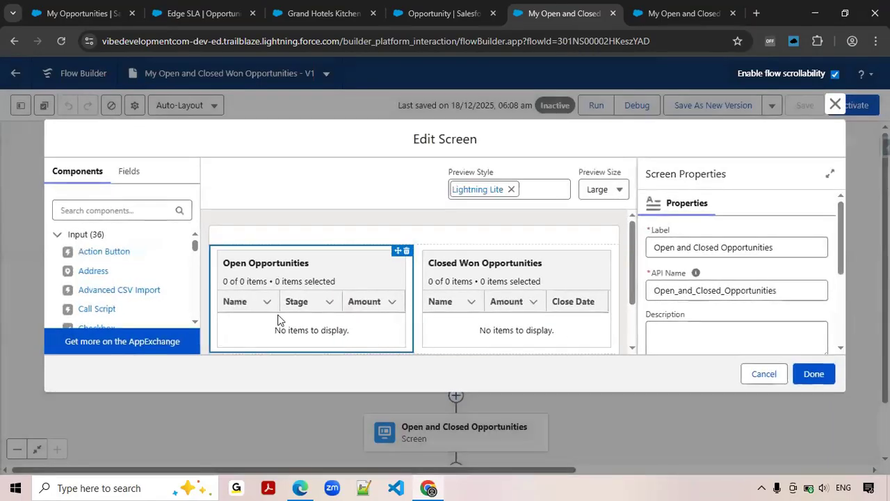
# Remove the Name column from the Open Opportunities data table.
pyautogui.click(237, 307)
pyautogui.scroll(-3, 790, 285)
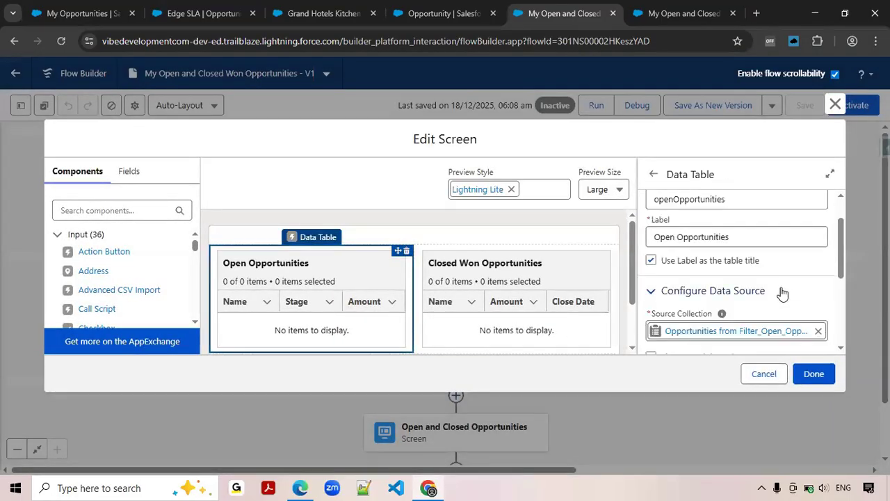
pyautogui.click(651, 288)
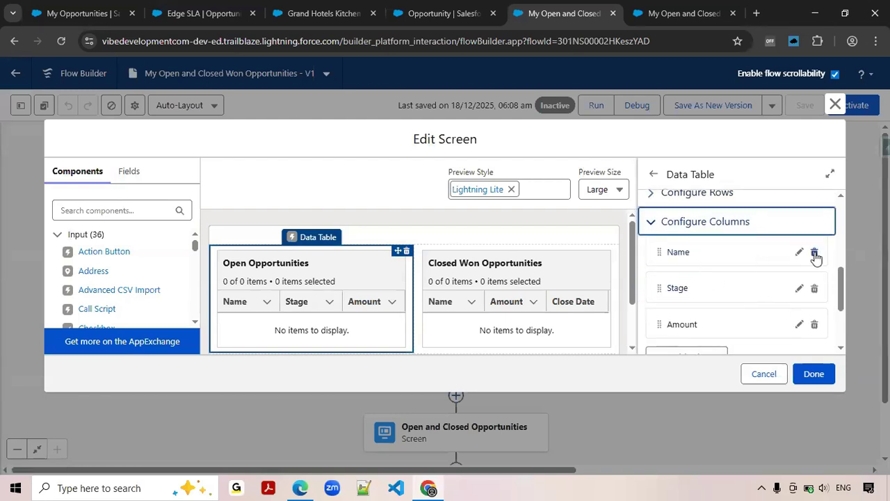
pyautogui.click(815, 253)
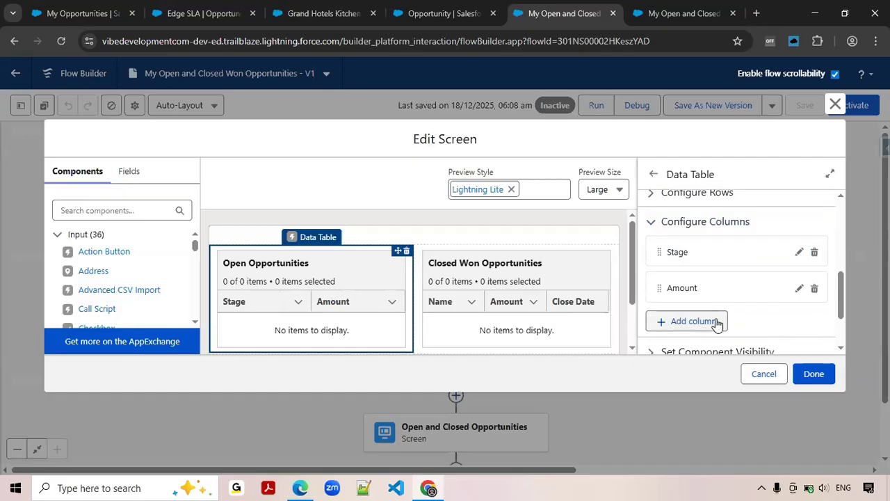
# Add a column to the Open Opportunities table with Opportunity_Name_Hyperlink__c as its source field.
pyautogui.click(717, 321)
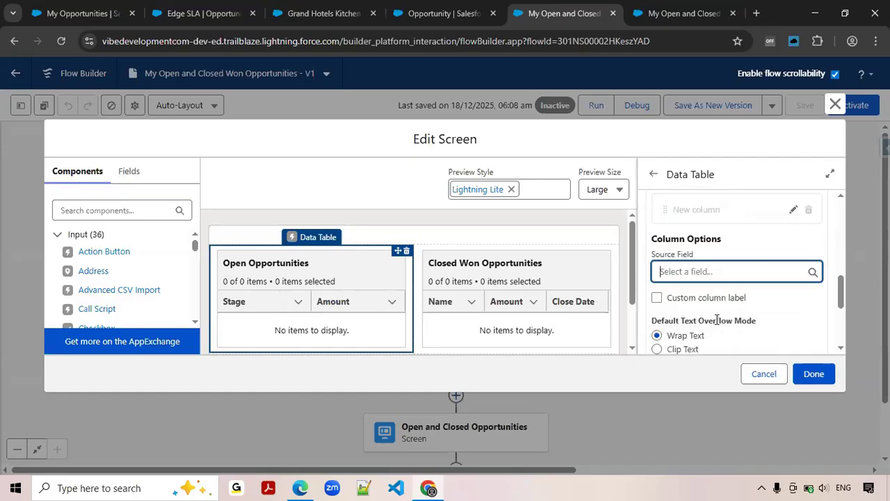
pyautogui.write('Oppo')
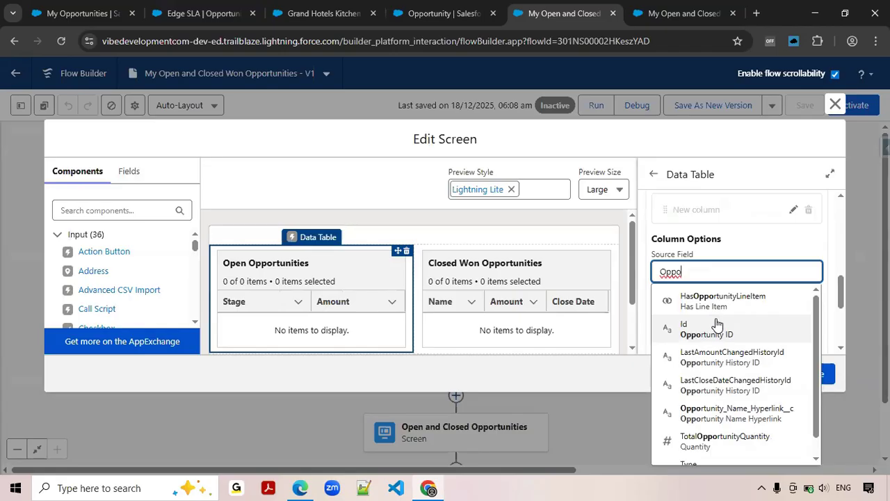
pyautogui.write('rtunity')
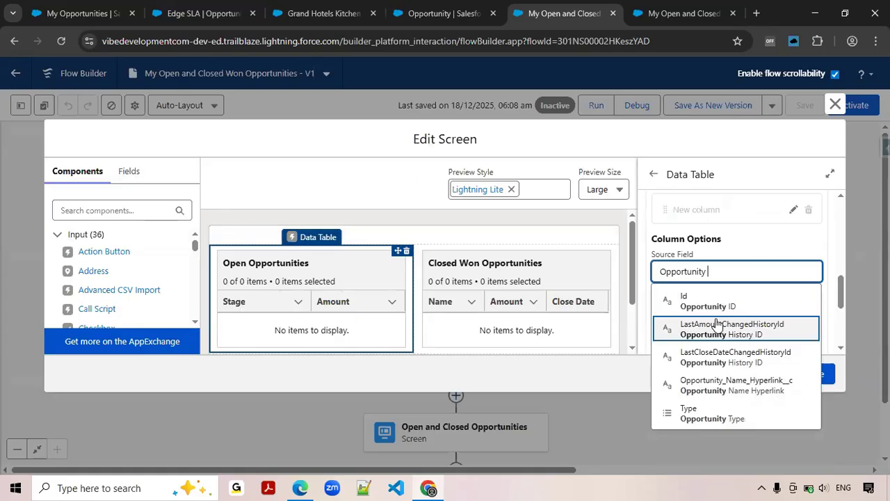
pyautogui.click(745, 387)
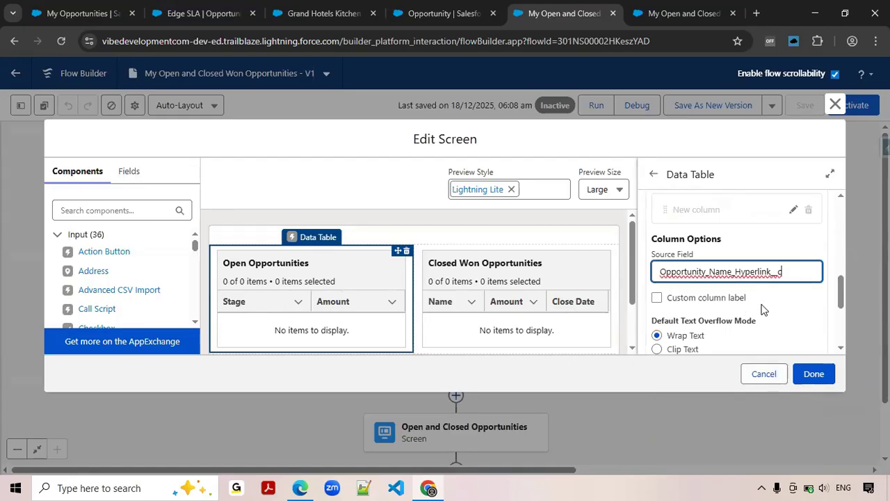
# Give the new Open Opportunities column the custom label "Name" and confirm the column.
pyautogui.click(718, 302)
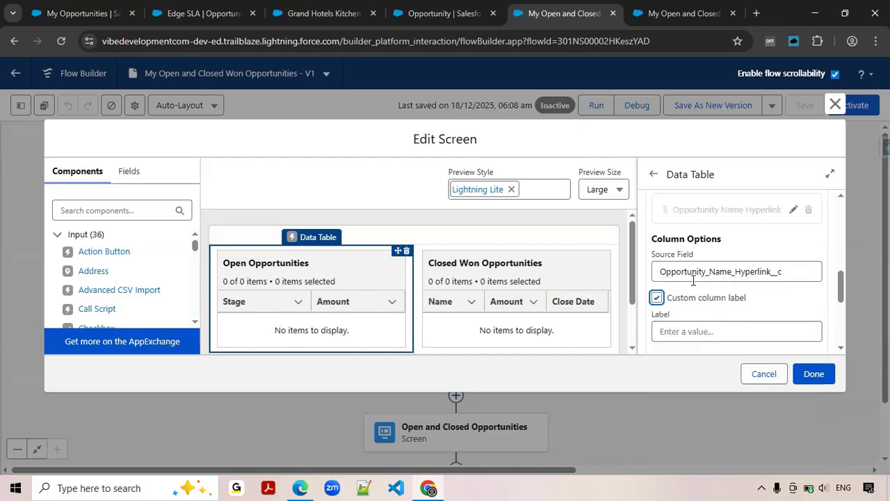
pyautogui.click(688, 330)
pyautogui.write('Name')
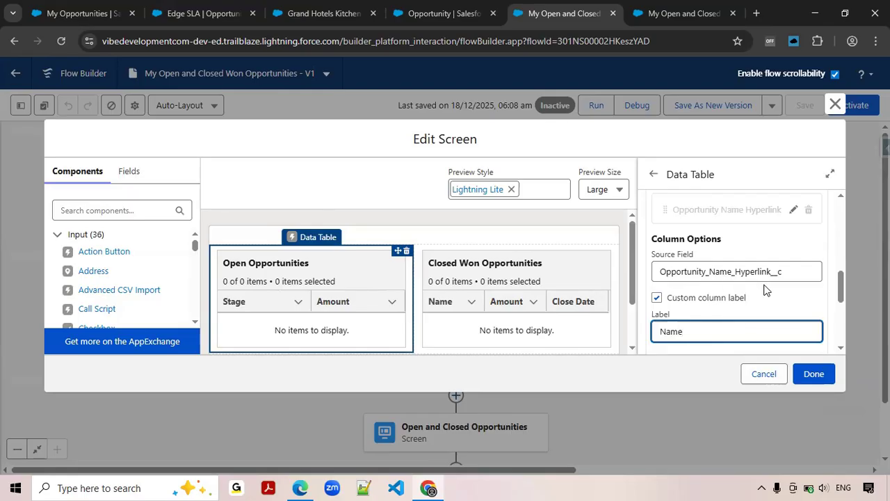
pyautogui.scroll(-1, 766, 289)
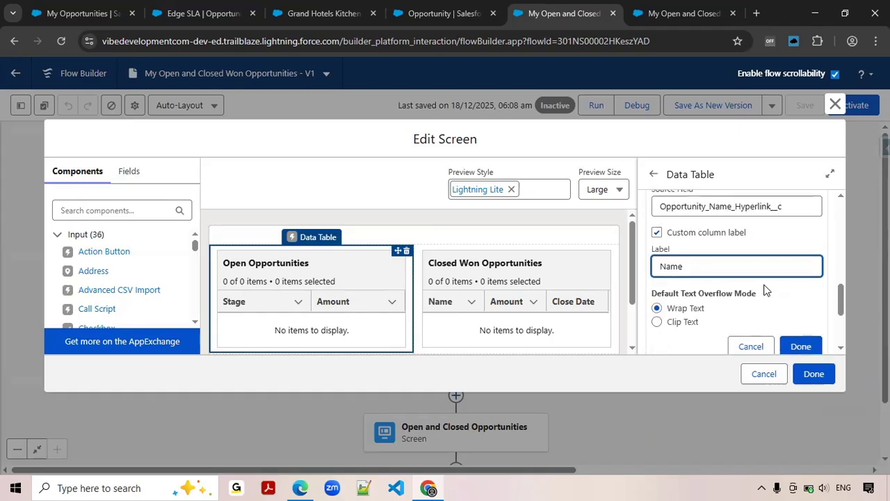
pyautogui.click(801, 346)
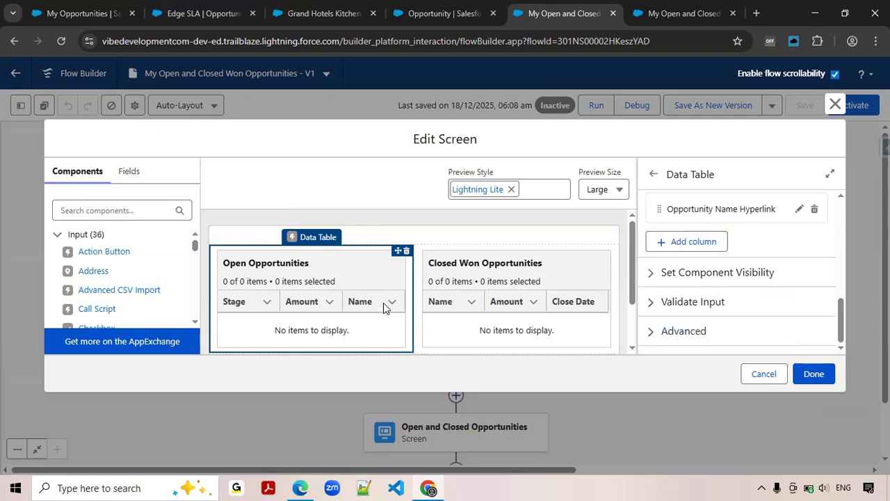
# Reorder the Open Opportunities columns so that Opportunity Name Hyperlink comes first, ahead of Stage and Amount.
pyautogui.scroll(1, 761, 284)
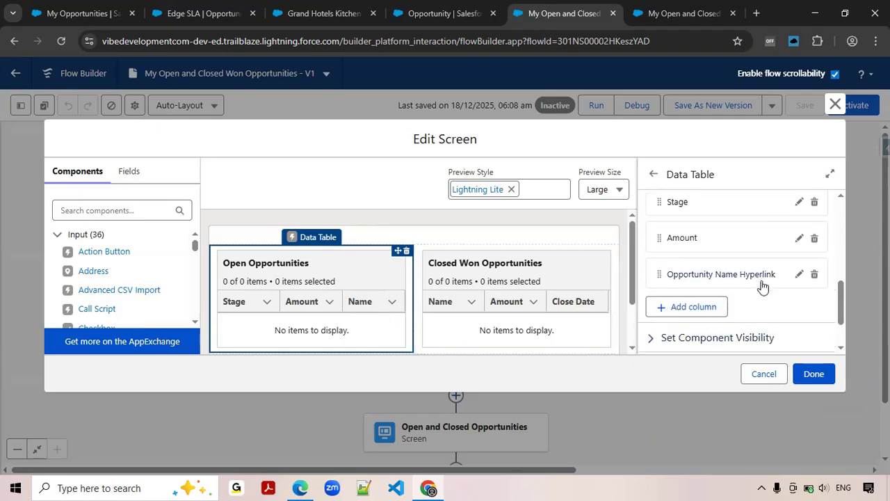
pyautogui.click(709, 274)
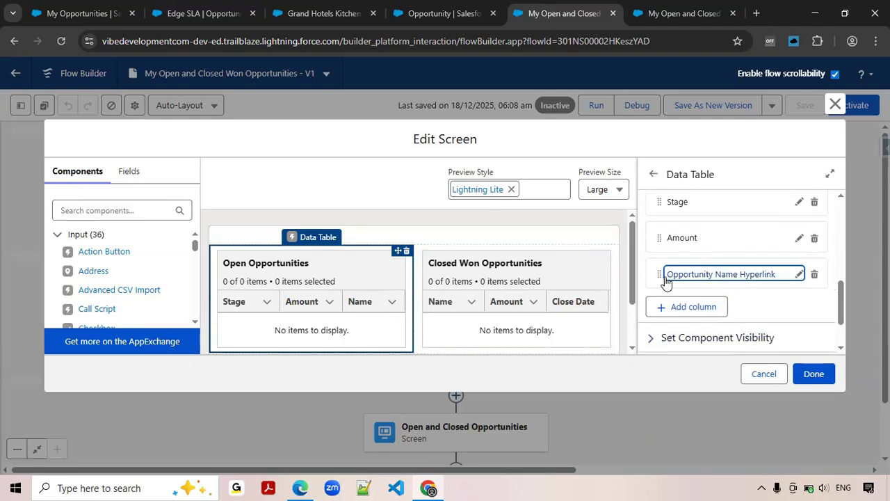
pyautogui.moveTo(659, 276); pyautogui.dragTo(663, 209)
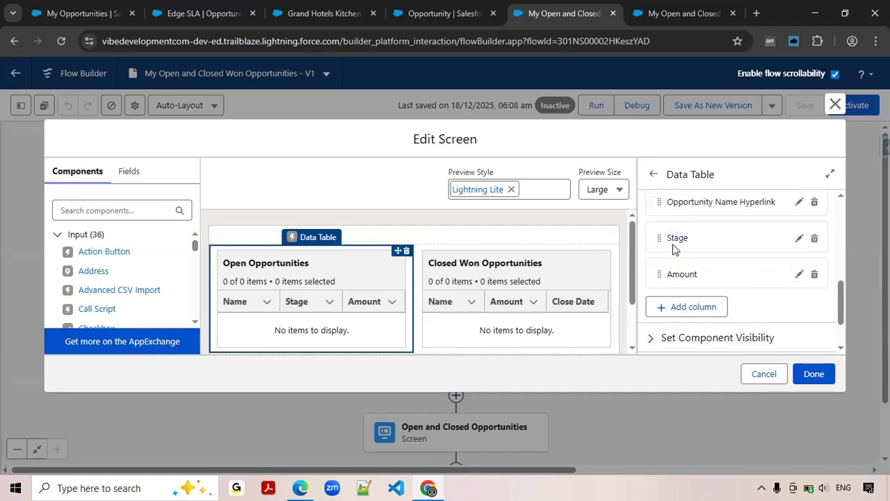
pyautogui.scroll(1, 699, 275)
pyautogui.scroll(-1, 696, 278)
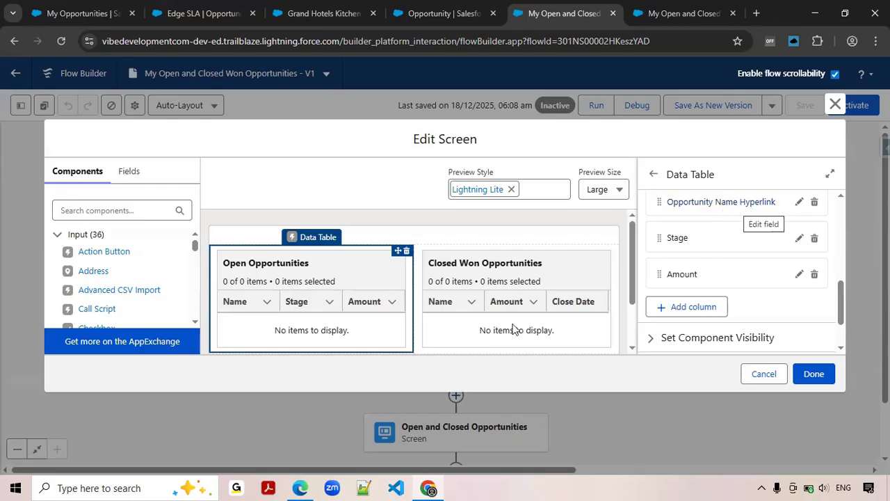
# Remove the Name column from the Closed Won Opportunities data table.
pyautogui.click(523, 297)
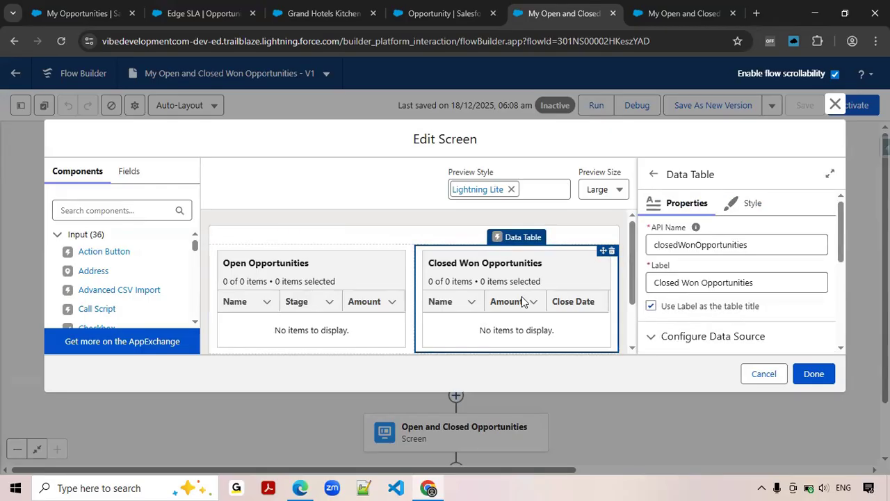
pyautogui.scroll(-5, 731, 278)
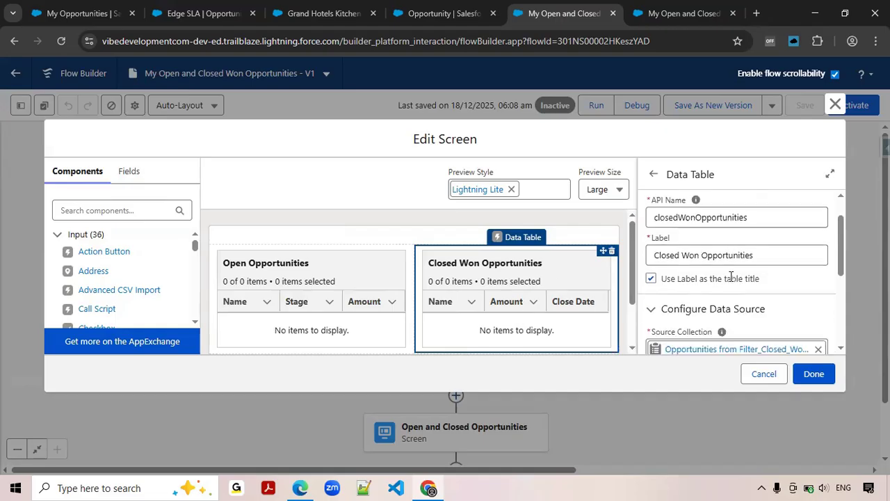
pyautogui.click(715, 275)
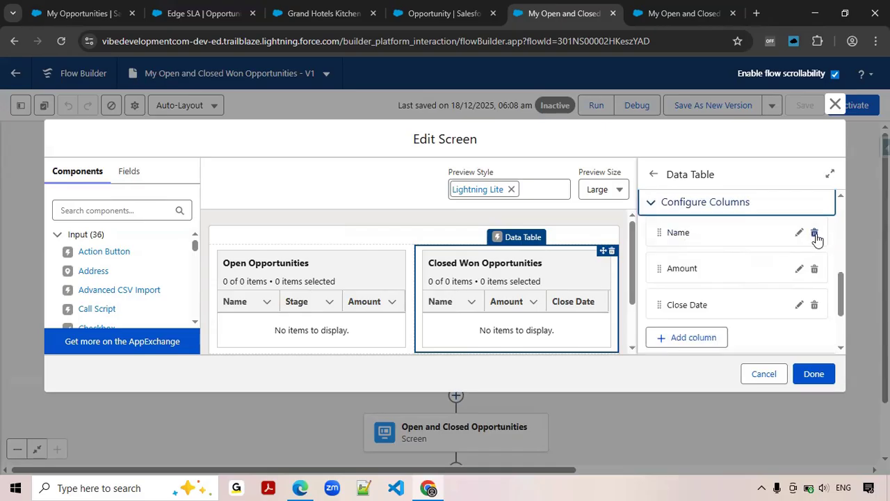
pyautogui.click(815, 234)
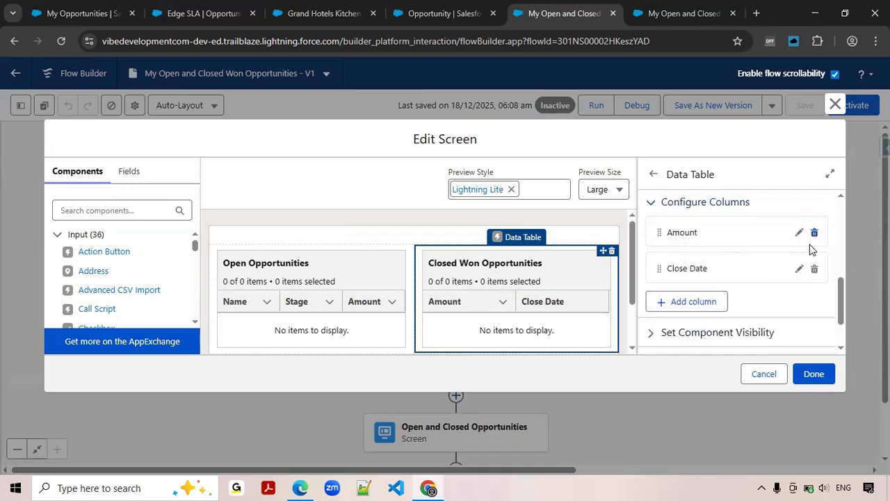
# Add a column to the Closed Won Opportunities table with Opportunity_Name_Hyperlink__c as its source field.
pyautogui.click(701, 301)
pyautogui.click(709, 272)
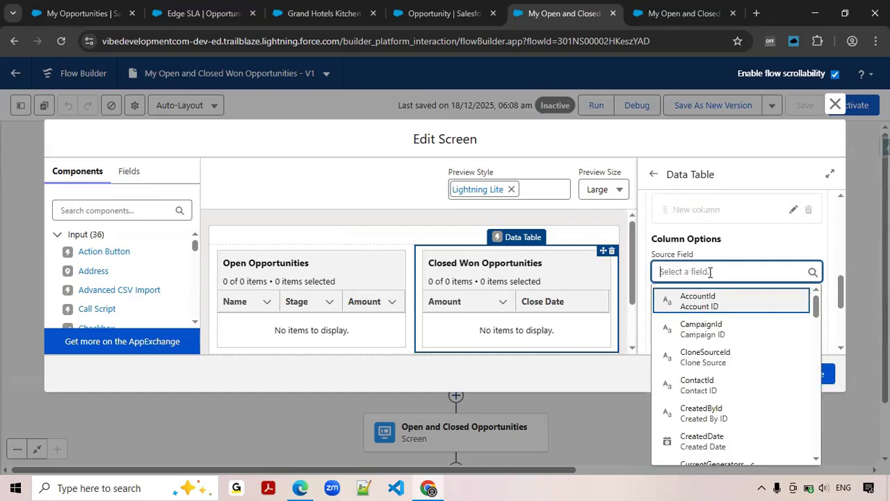
pyautogui.write('yp')
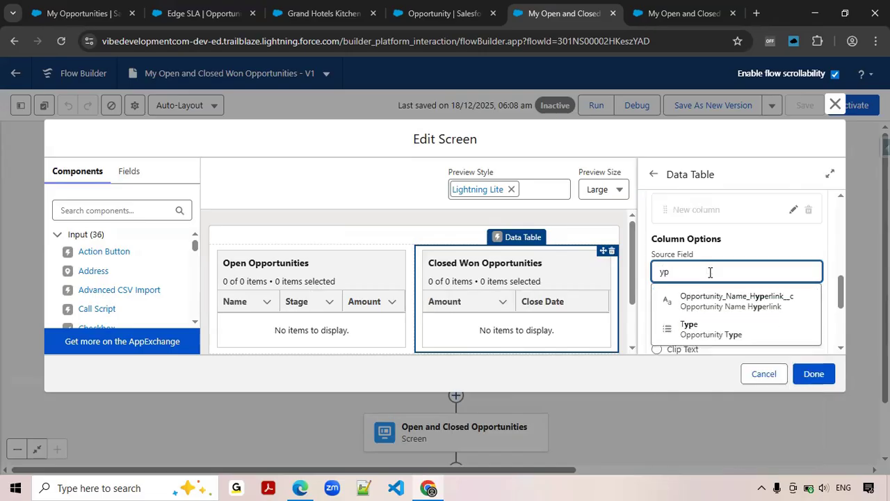
pyautogui.press('BackSpace')
pyautogui.press('BackSpace')
pyautogui.write('Hyper')
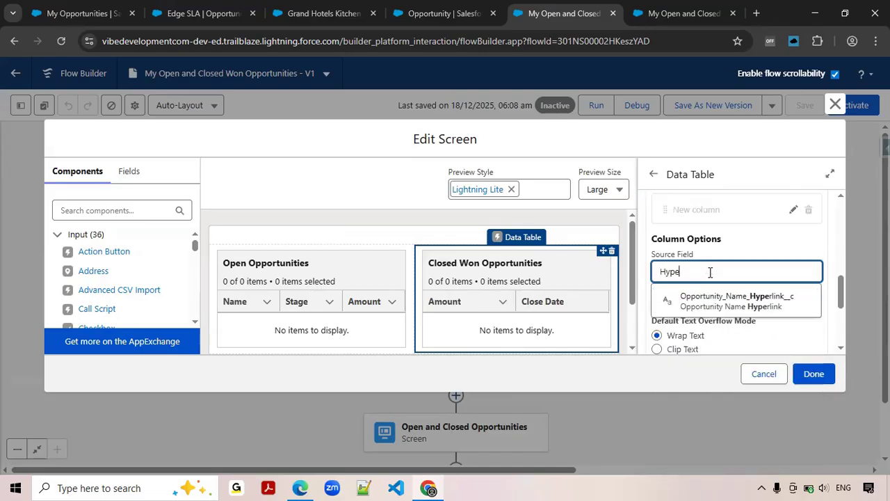
pyautogui.click(731, 306)
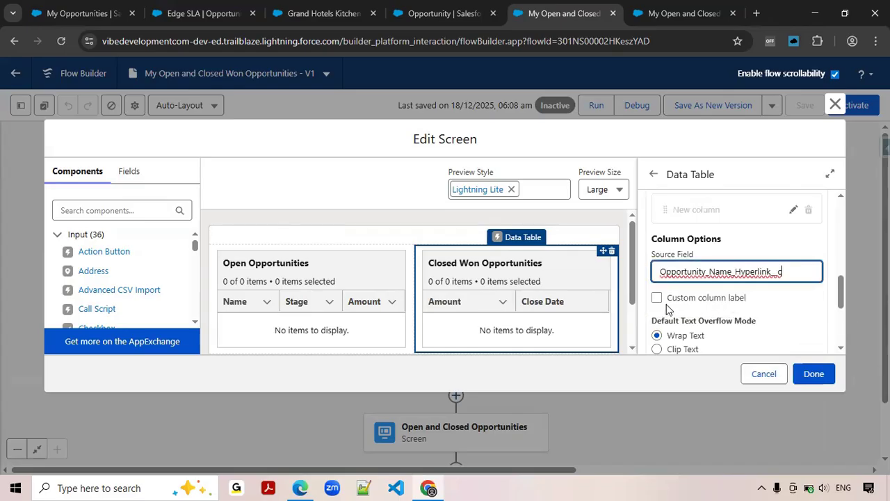
# Give the new Closed Won Opportunities column the custom label "Name" and confirm the column.
pyautogui.click(716, 299)
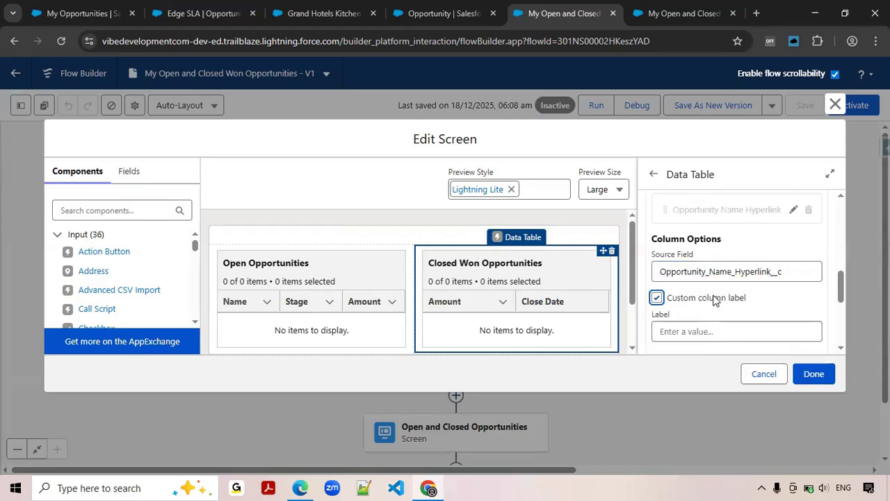
pyautogui.click(706, 330)
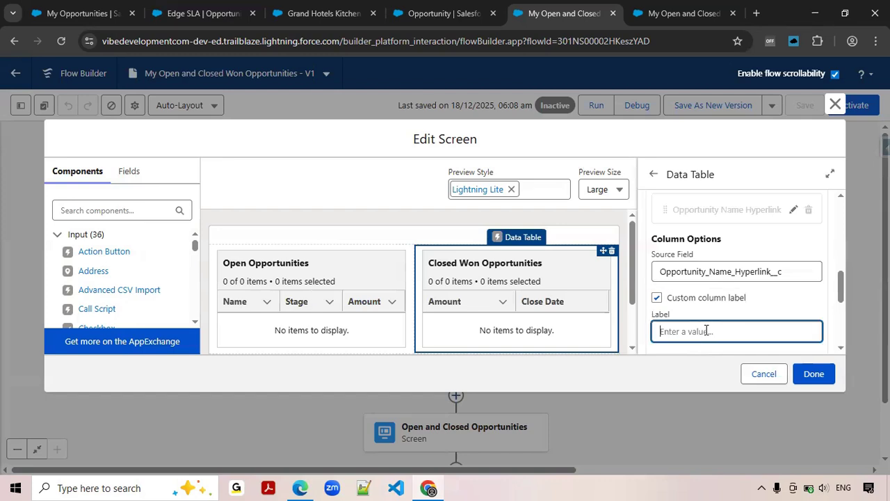
pyautogui.write('N')
pyautogui.scroll(-1, 727, 289)
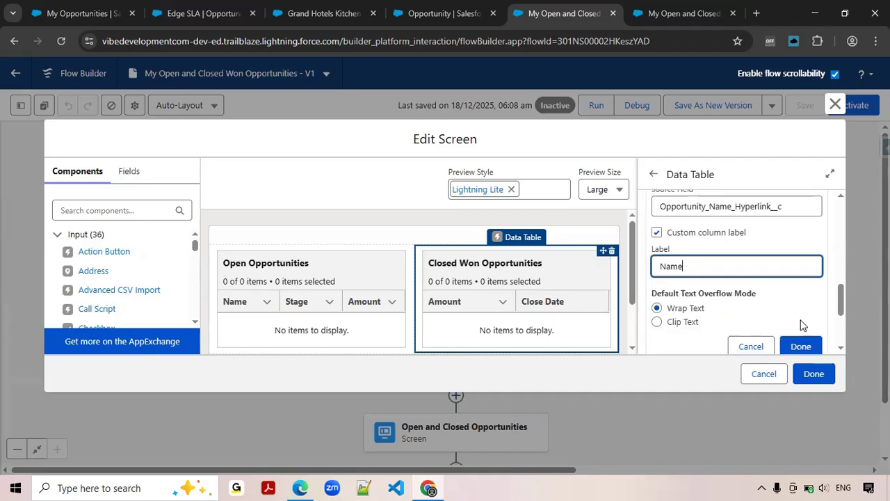
pyautogui.scroll(-1, 800, 313)
pyautogui.click(801, 281)
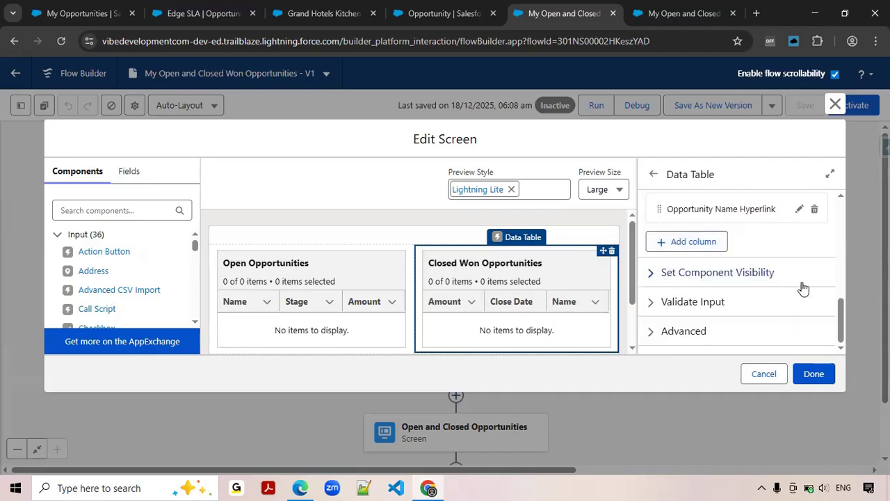
# Move Opportunity Name Hyperlink to the first column of the Closed Won Opportunities table, ahead of Amount and Close Date.
pyautogui.scroll(1, 772, 264)
pyautogui.scroll(1, 725, 263)
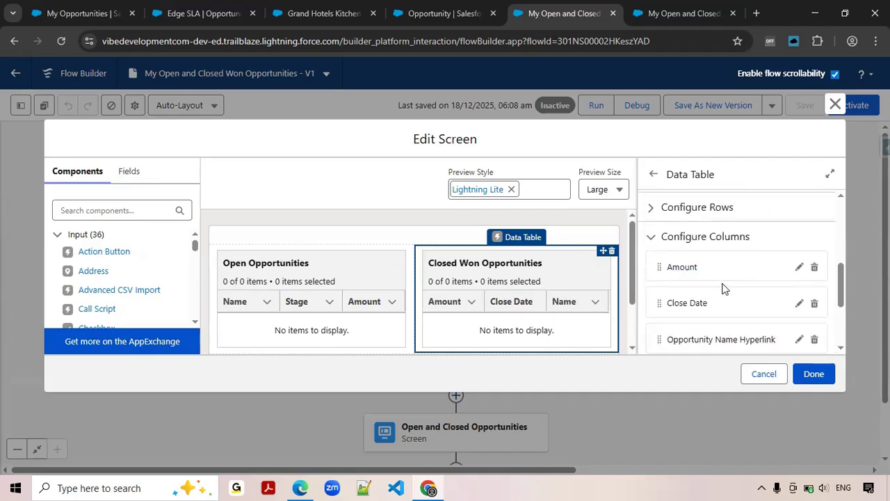
pyautogui.moveTo(660, 338); pyautogui.dragTo(661, 274)
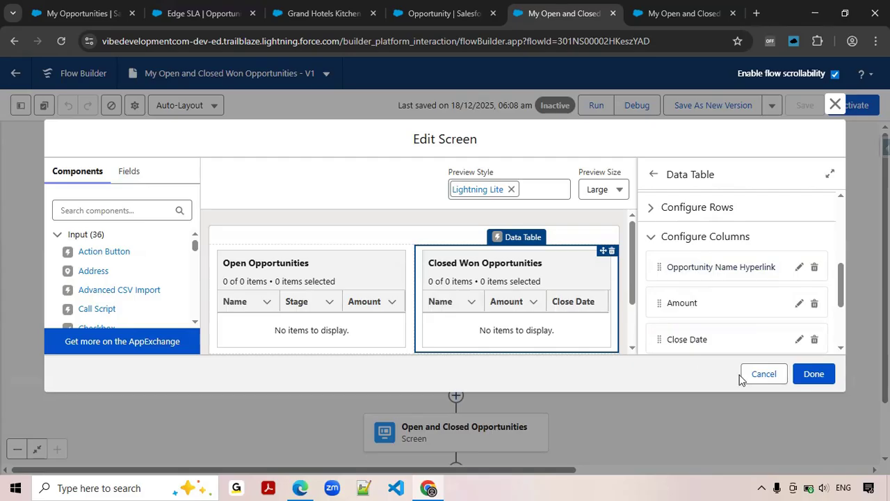
# Confirm the screen edits, save the My Open and Closed Won Opportunities flow and run it.
pyautogui.click(813, 374)
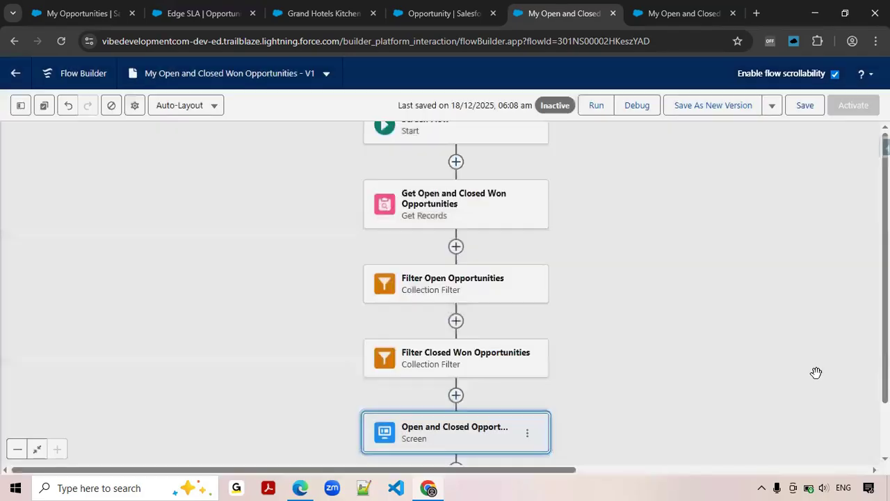
pyautogui.click(805, 106)
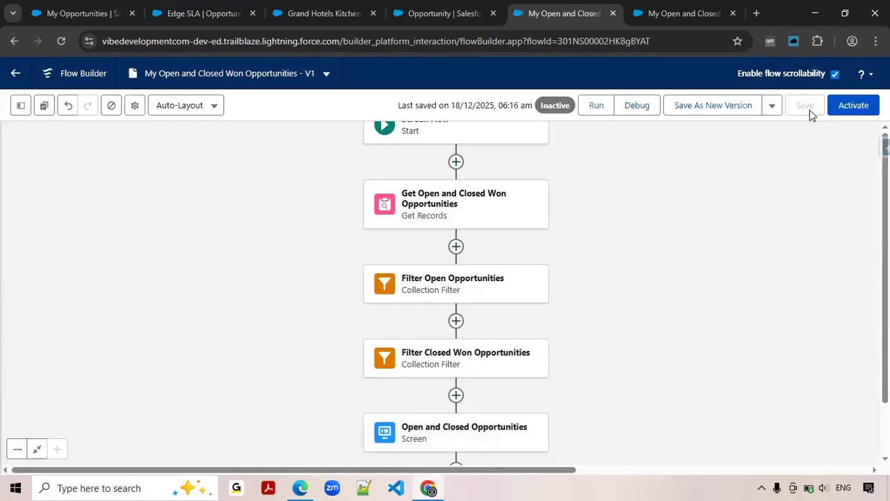
pyautogui.click(602, 111)
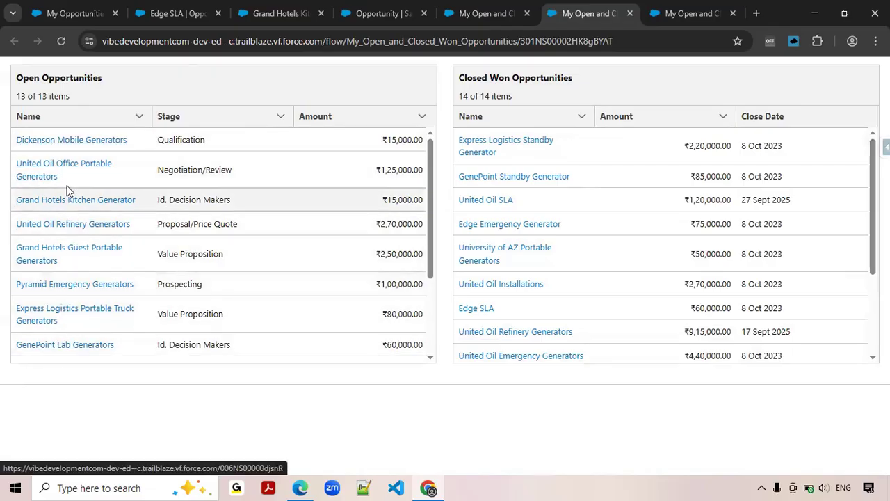
# Compare the opportunity names in the new flow run with those in the earlier run.
pyautogui.click(484, 13)
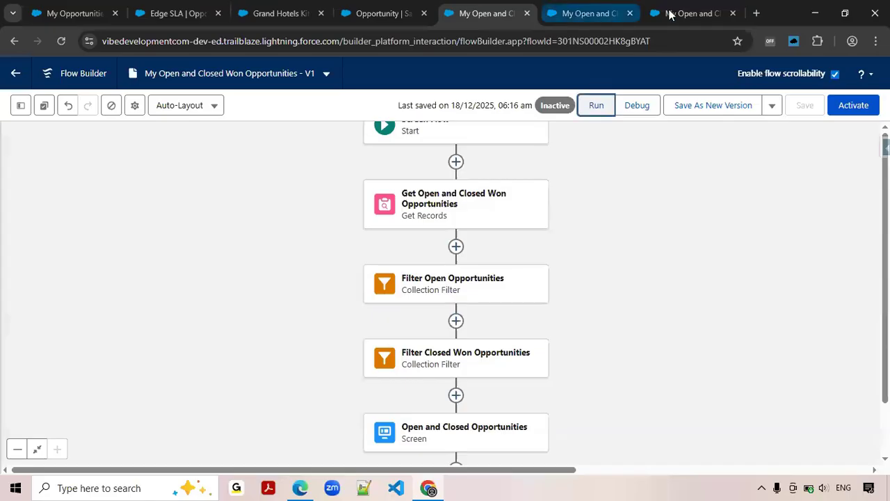
pyautogui.click(669, 14)
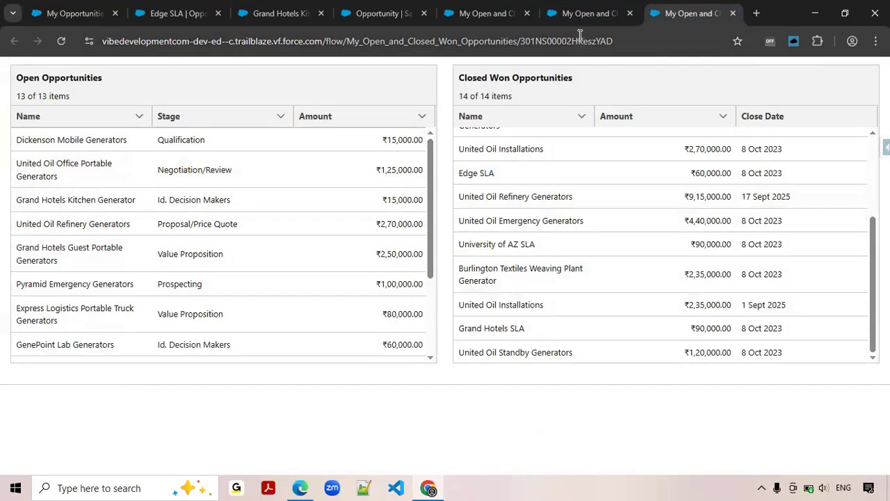
pyautogui.click(577, 13)
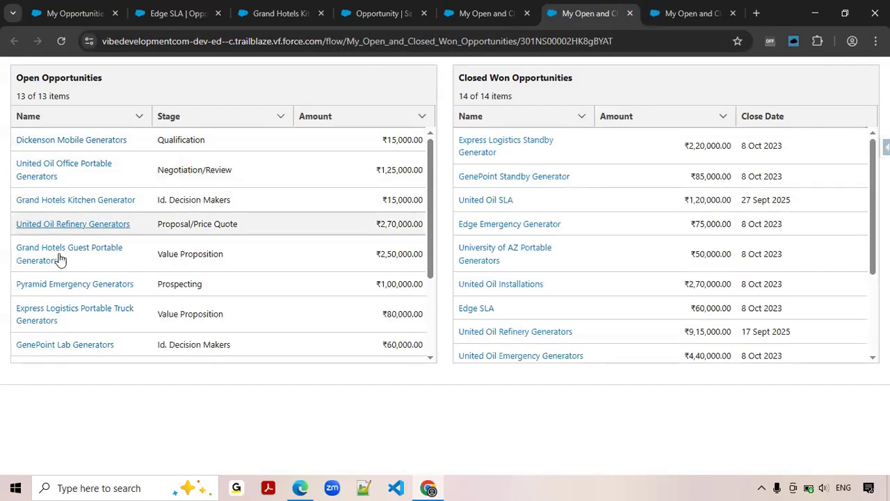
# Test the Dickenson Mobile Generators link in the Open Opportunities table, and close the opened record and the earlier flow run.
pyautogui.click(61, 142)
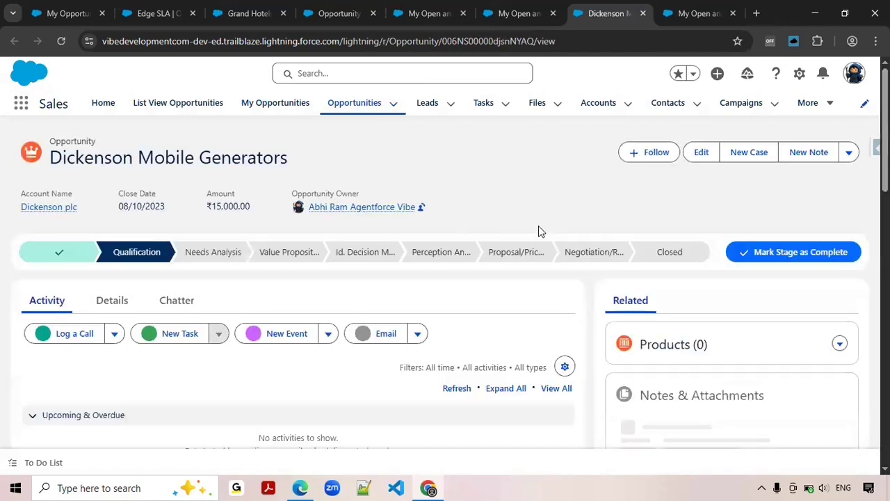
pyautogui.click(518, 13)
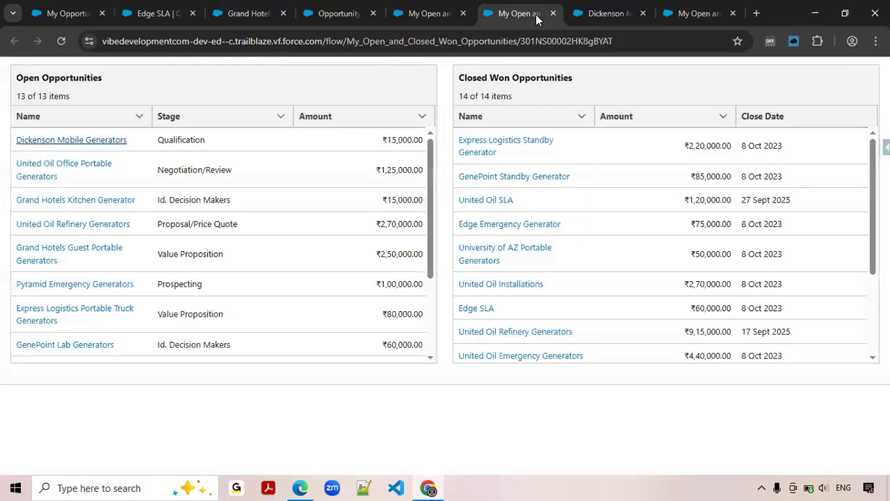
pyautogui.click(635, 16)
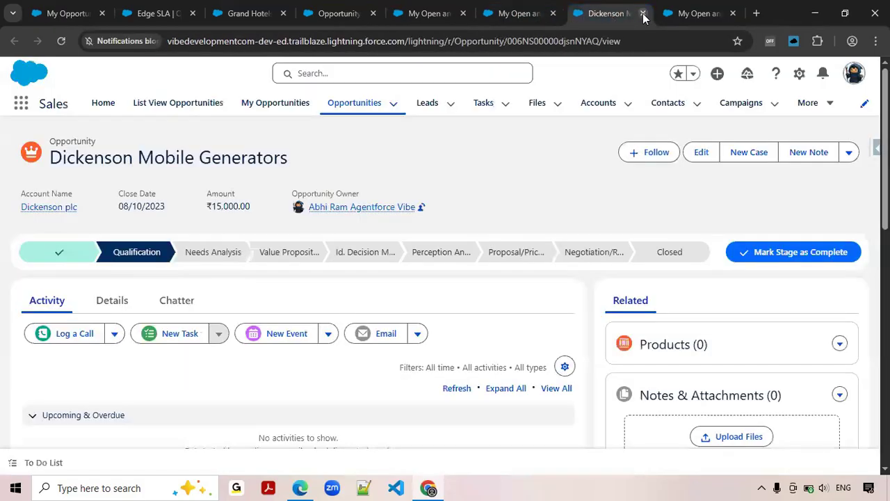
pyautogui.click(643, 14)
pyautogui.click(645, 14)
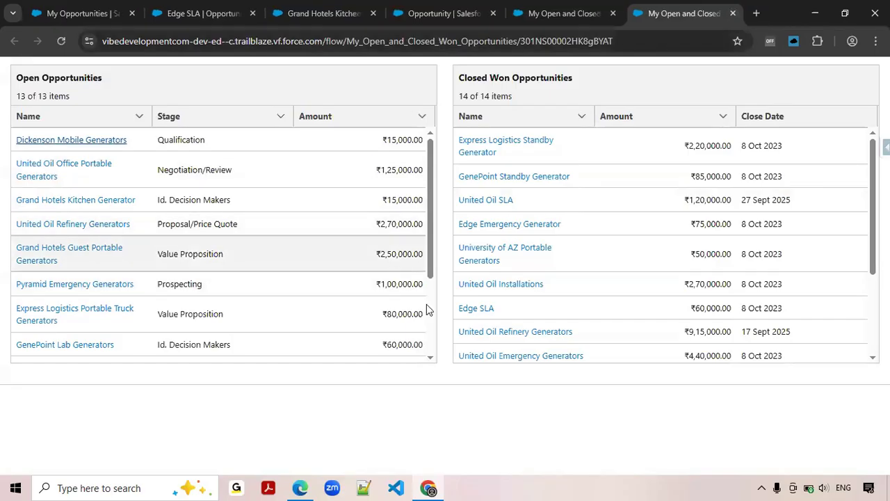
# Review the two data tables in the flow's Open and Closed Opportunities screen element, and cancel out of it.
pyautogui.click(566, 14)
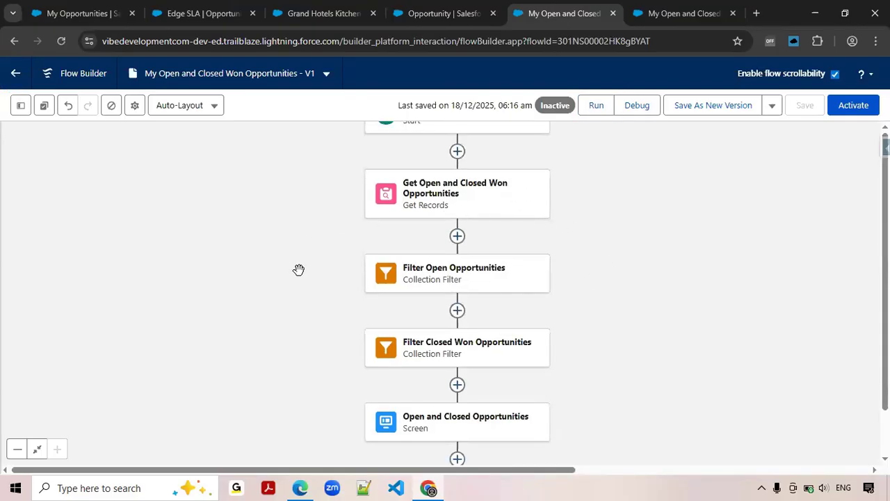
pyautogui.moveTo(643, 379); pyautogui.dragTo(621, 304)
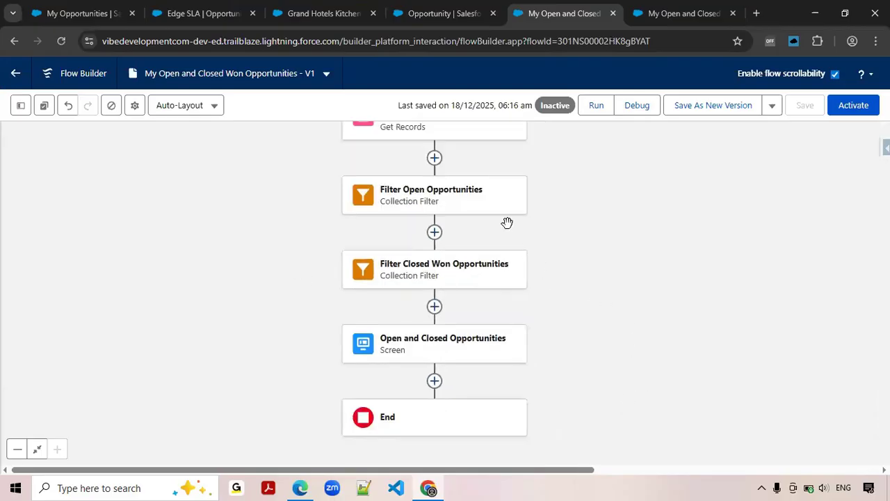
pyautogui.click(447, 350)
pyautogui.doubleClick(446, 343)
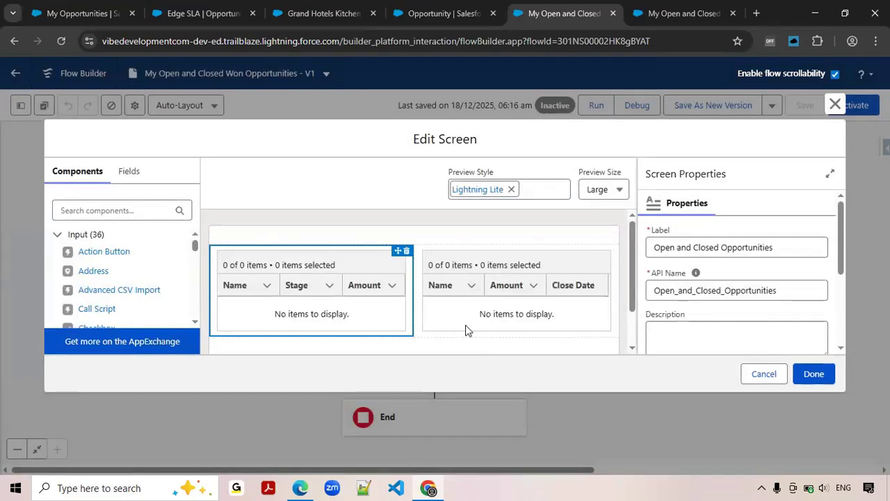
pyautogui.click(515, 324)
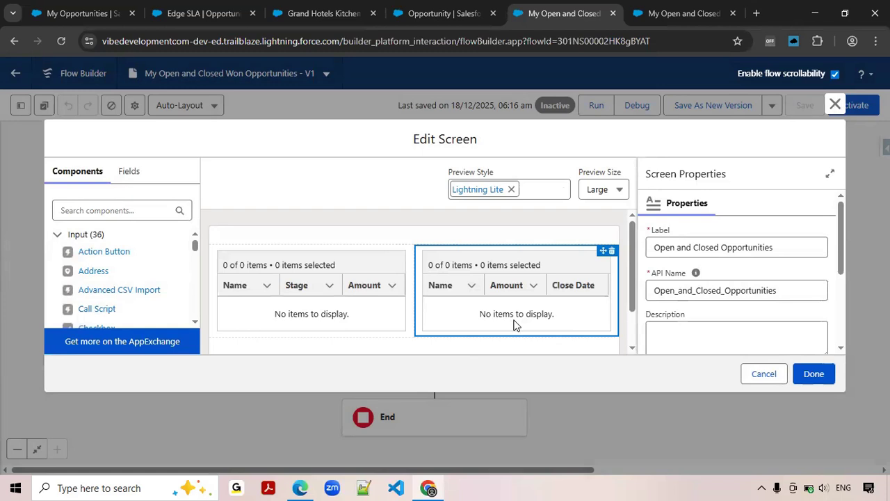
pyautogui.click(764, 376)
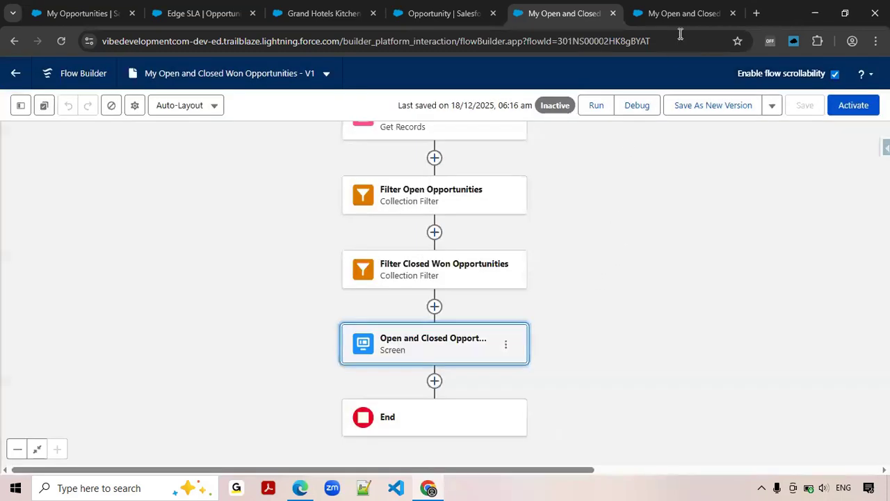
# Check the flow run once more and activate the My Open and Closed Won Opportunities flow.
pyautogui.click(683, 15)
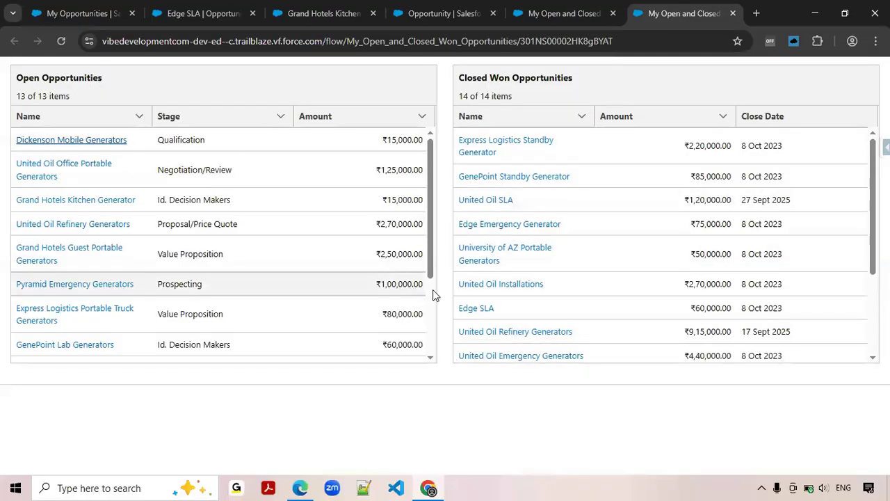
pyautogui.click(557, 14)
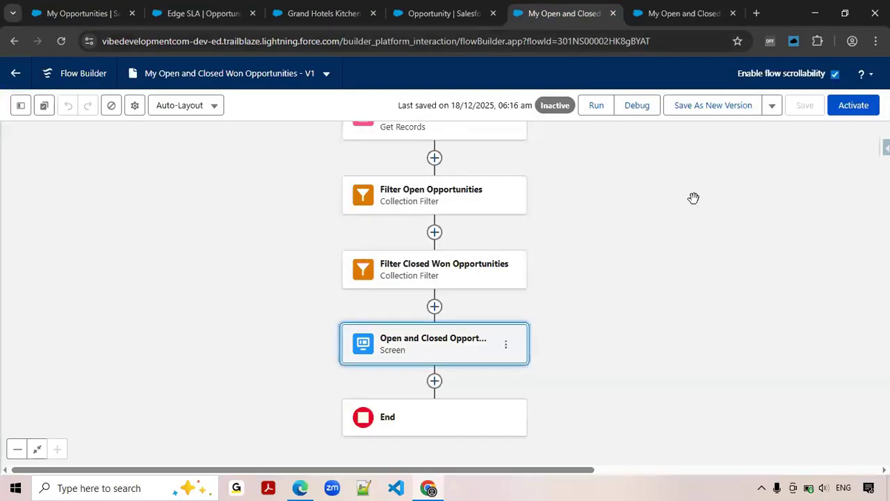
pyautogui.click(853, 106)
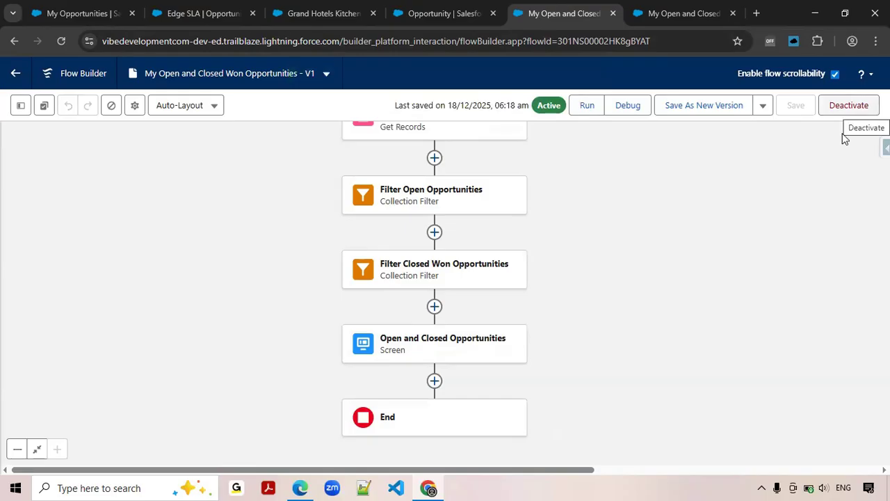
# Search Setup for "app bu" and open Lightning App Builder.
pyautogui.click(440, 13)
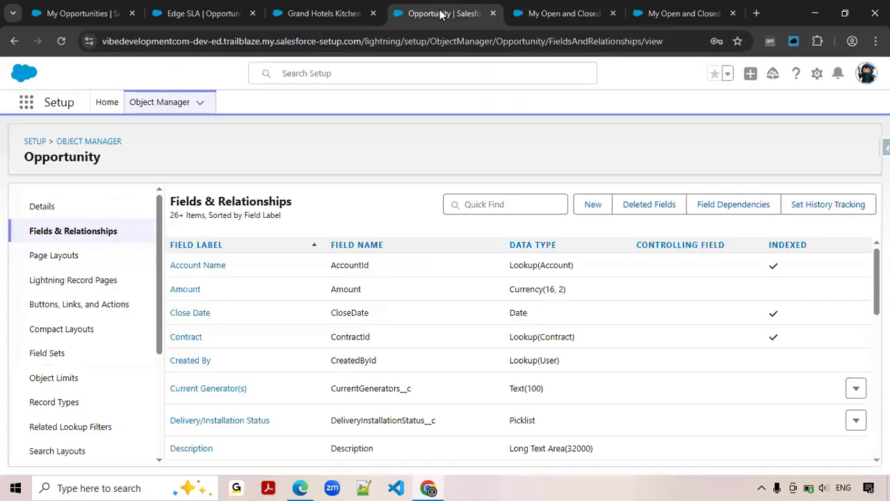
pyautogui.click(107, 104)
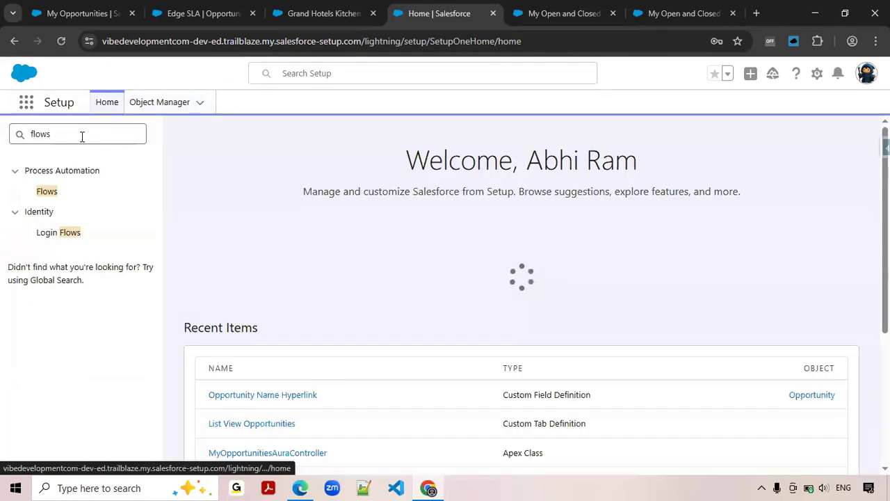
pyautogui.doubleClick(82, 136)
pyautogui.write('app')
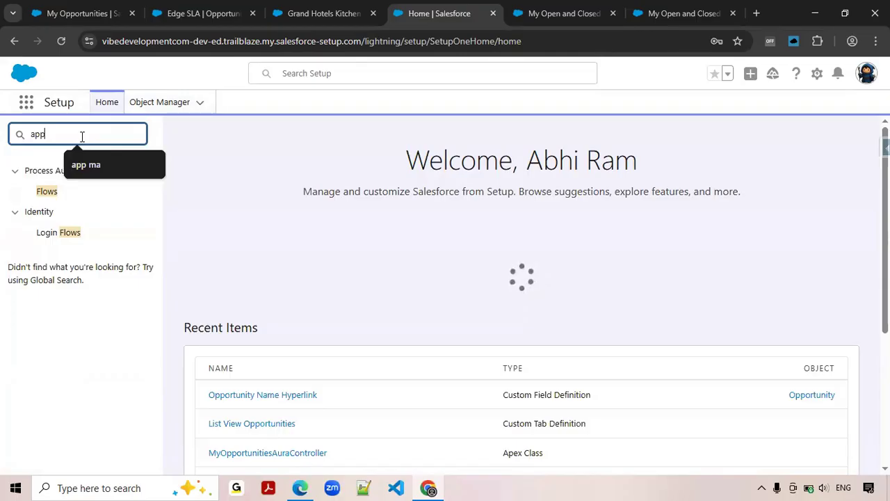
pyautogui.write(' bu')
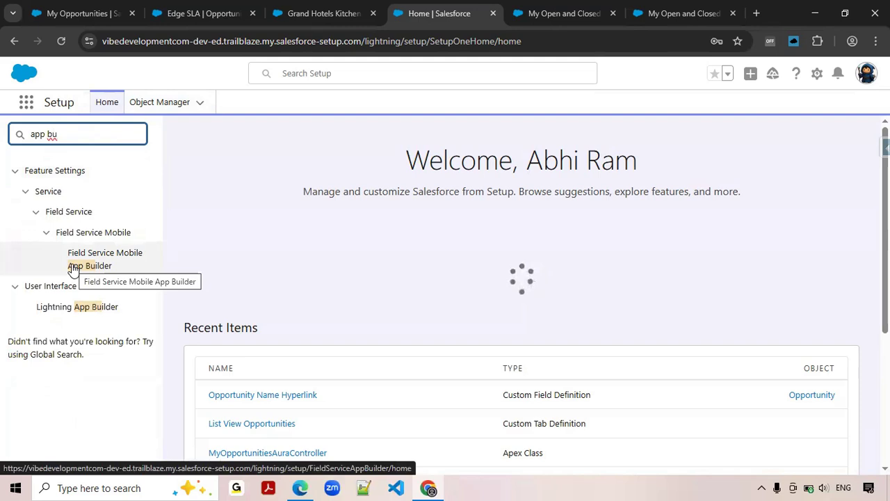
pyautogui.click(80, 312)
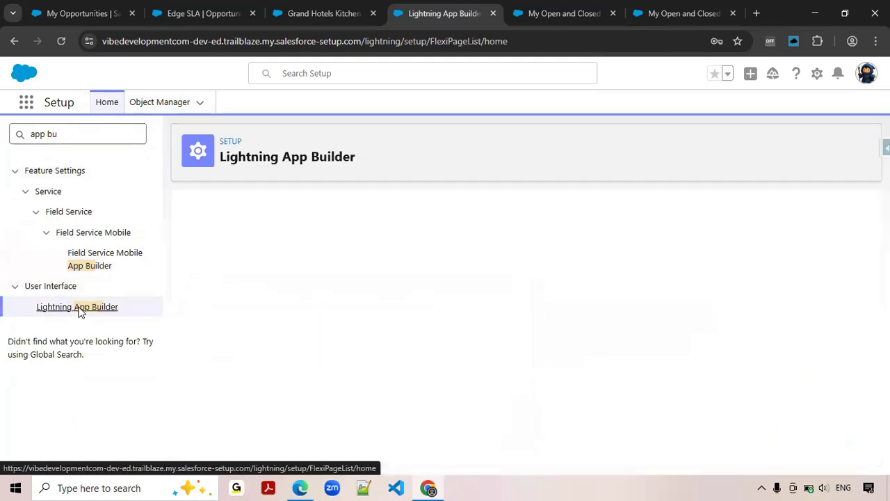
# Create a new Lightning app page labelled "My Opportunities" with the One Region template.
pyautogui.click(408, 272)
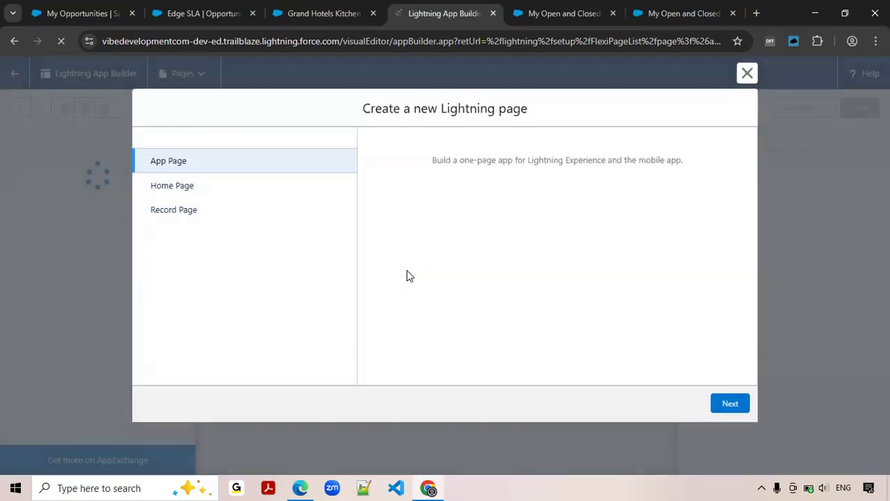
pyautogui.click(743, 405)
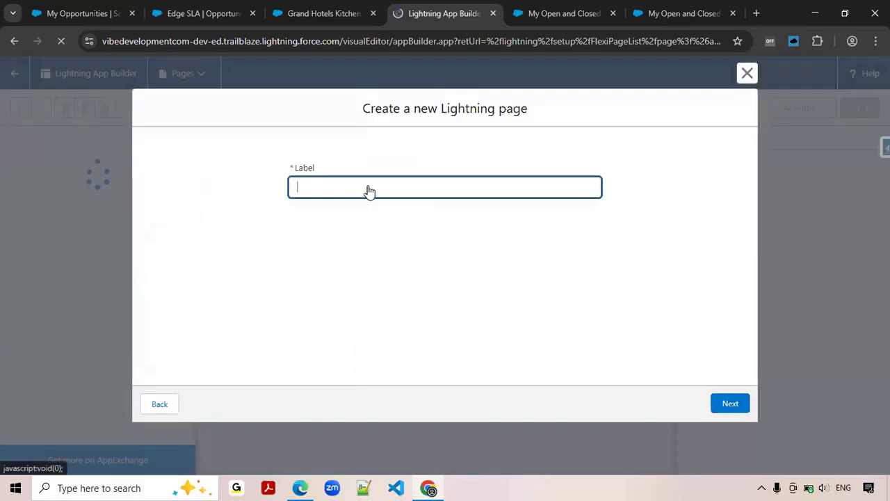
pyautogui.write('My Opportunities')
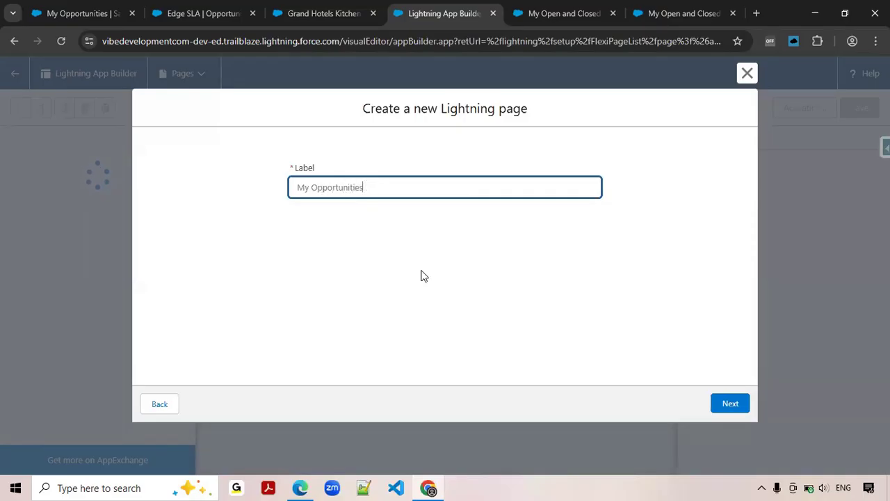
pyautogui.click(729, 403)
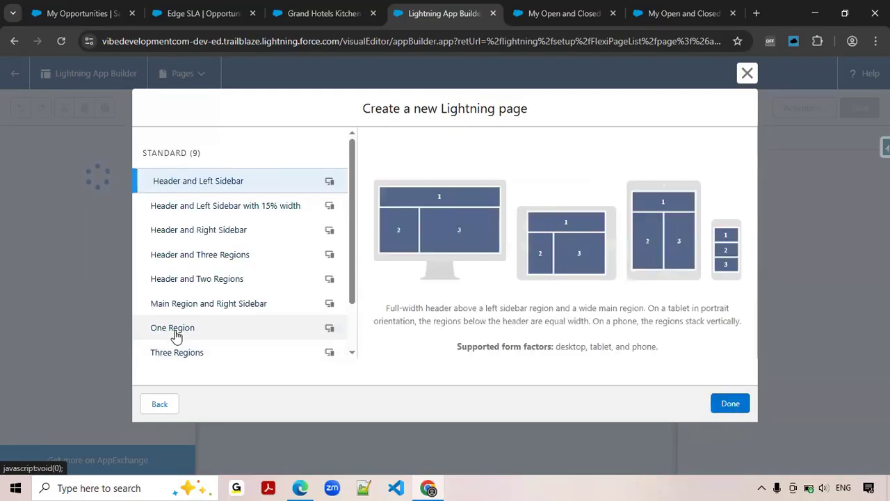
pyautogui.click(175, 328)
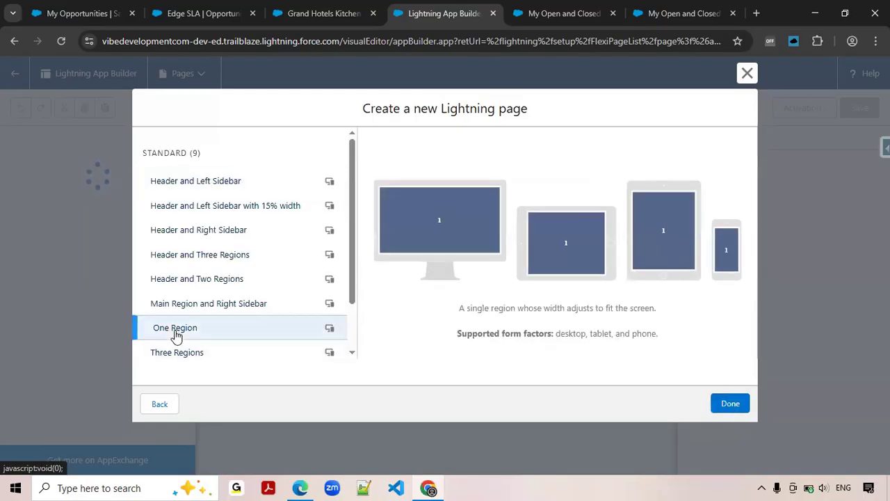
pyautogui.click(727, 407)
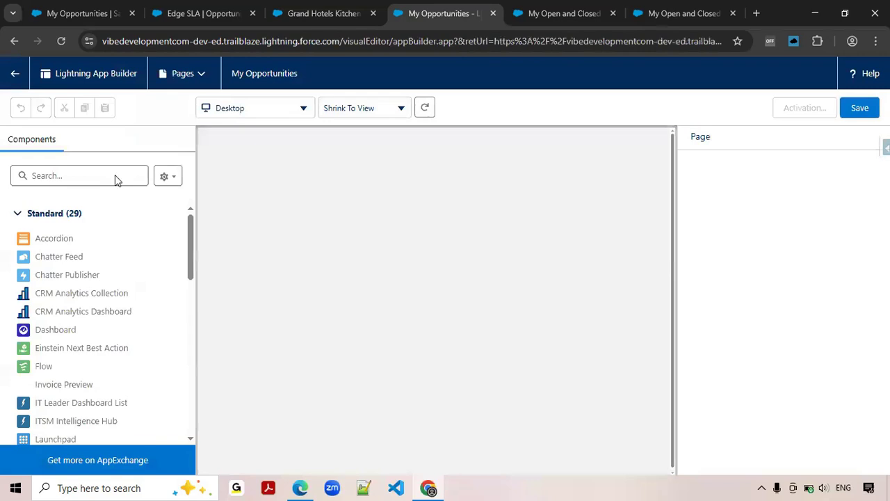
# Find the standard Flow component and place it in the single region of the My Opportunities page.
pyautogui.click(115, 176)
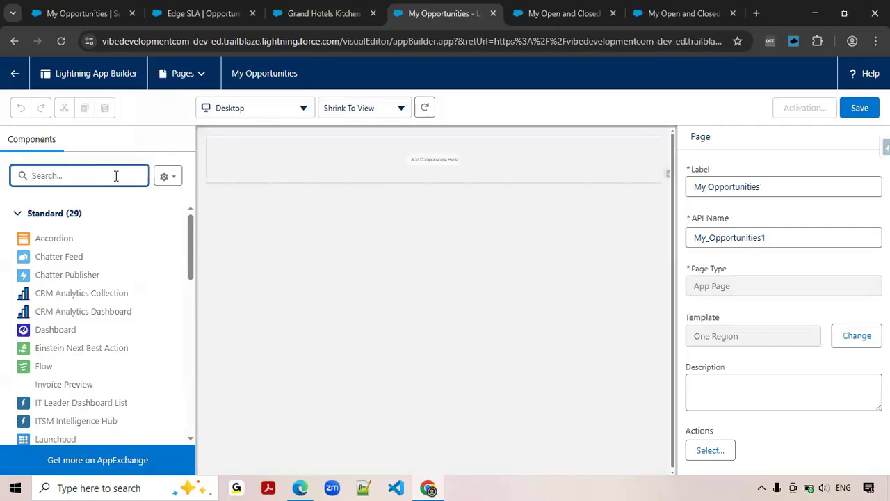
pyautogui.write('flow')
pyautogui.moveTo(38, 240); pyautogui.dragTo(410, 170)
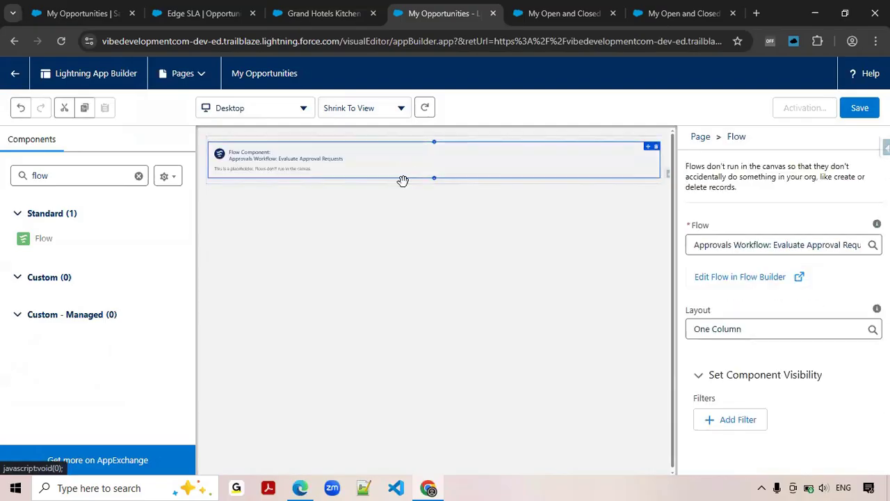
# Set the Flow component to use My Open and Closed Won Opportunities and save the page.
pyautogui.click(753, 244)
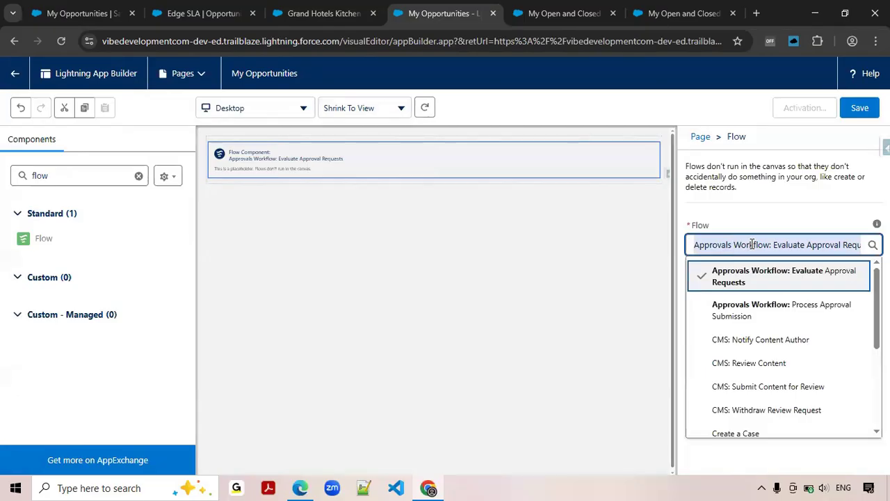
pyautogui.write('Open')
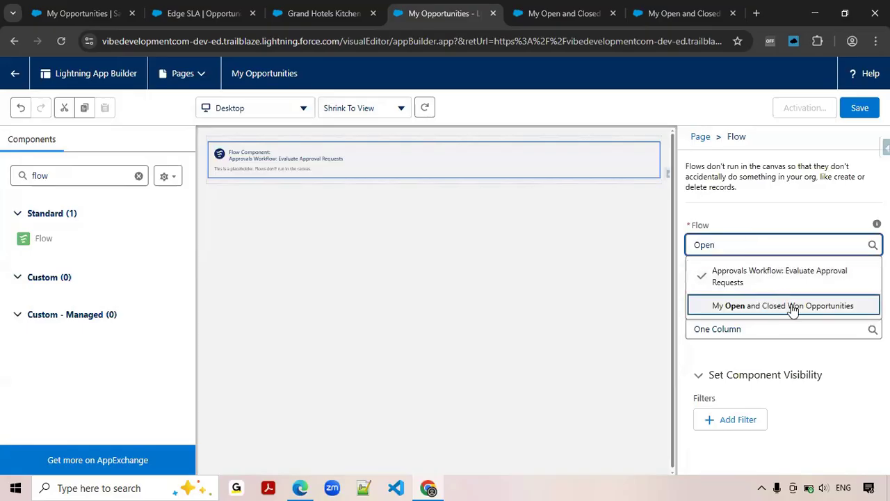
pyautogui.click(790, 306)
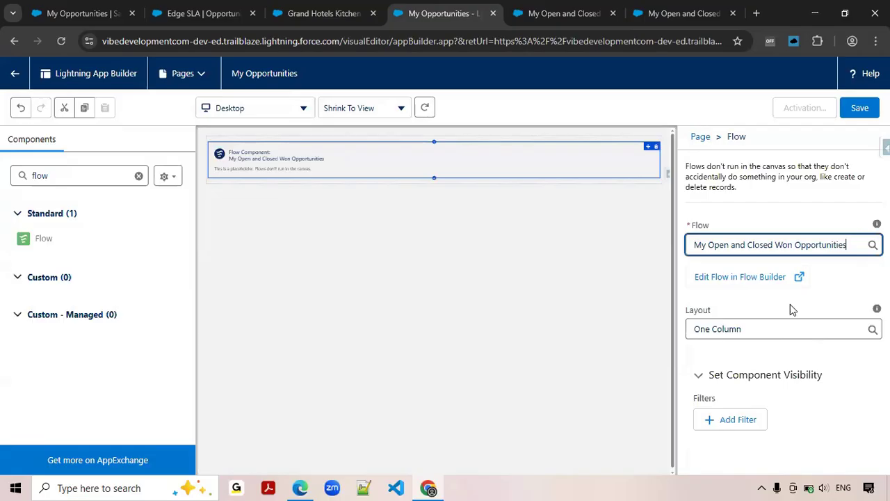
pyautogui.click(863, 110)
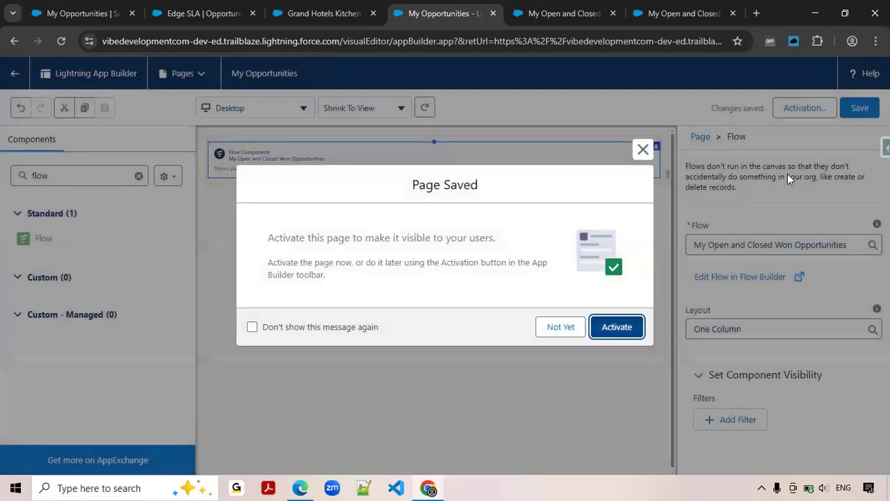
# Activate the My Opportunities page for Lightning Experience by adding it to the My Flows app, and save the activation.
pyautogui.click(623, 330)
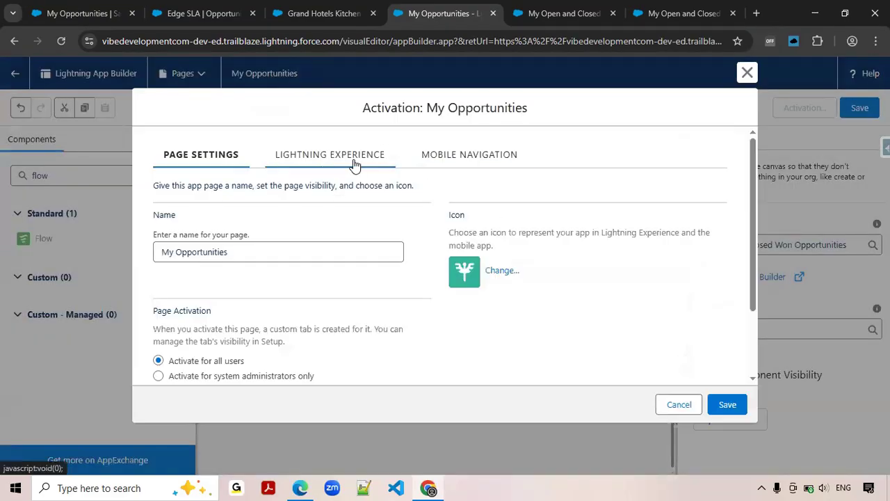
pyautogui.click(354, 163)
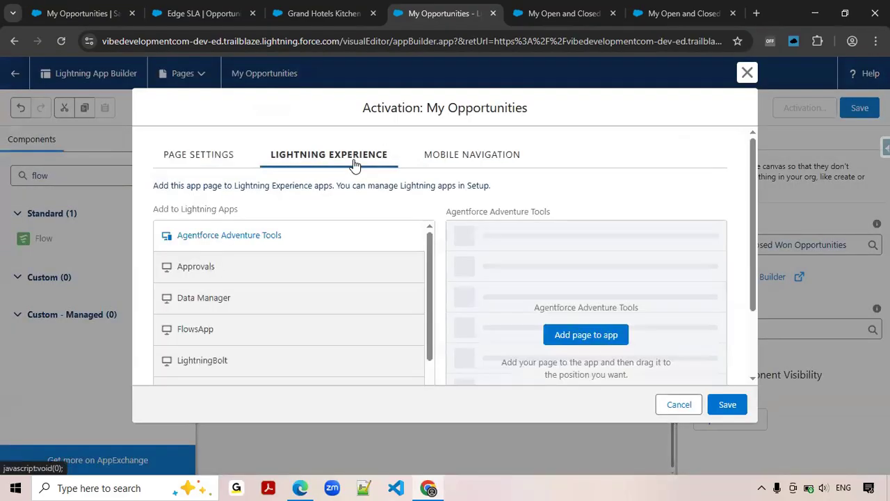
pyautogui.scroll(-1, 285, 303)
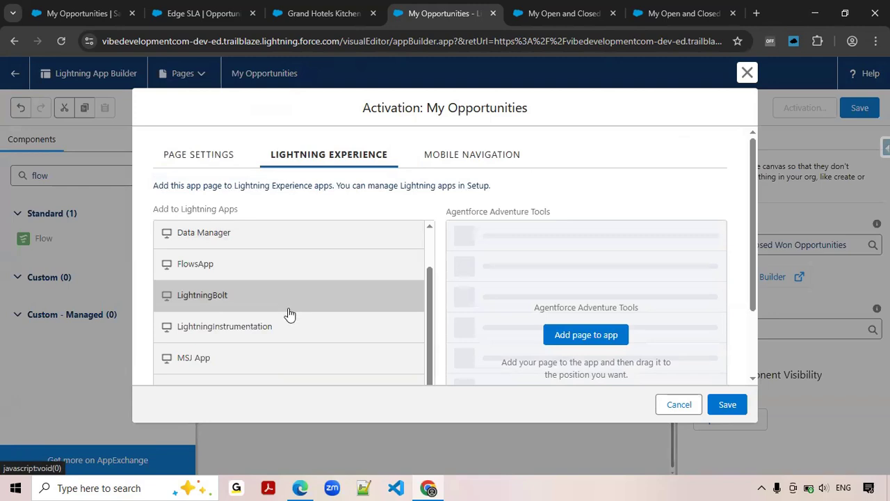
pyautogui.scroll(-1, 291, 327)
pyautogui.scroll(-1, 292, 350)
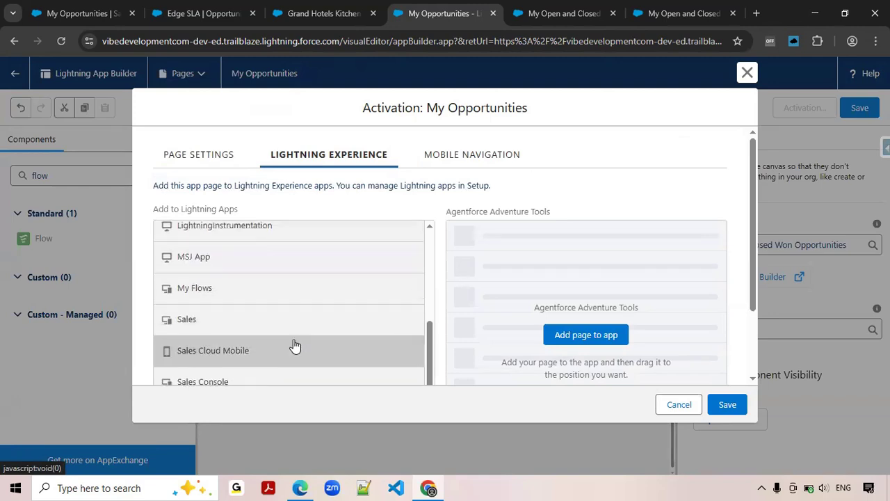
pyautogui.click(256, 299)
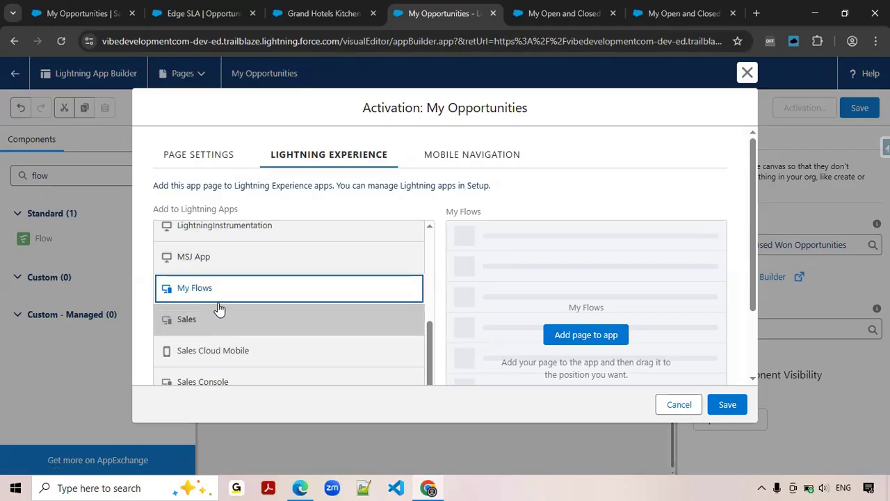
pyautogui.click(586, 335)
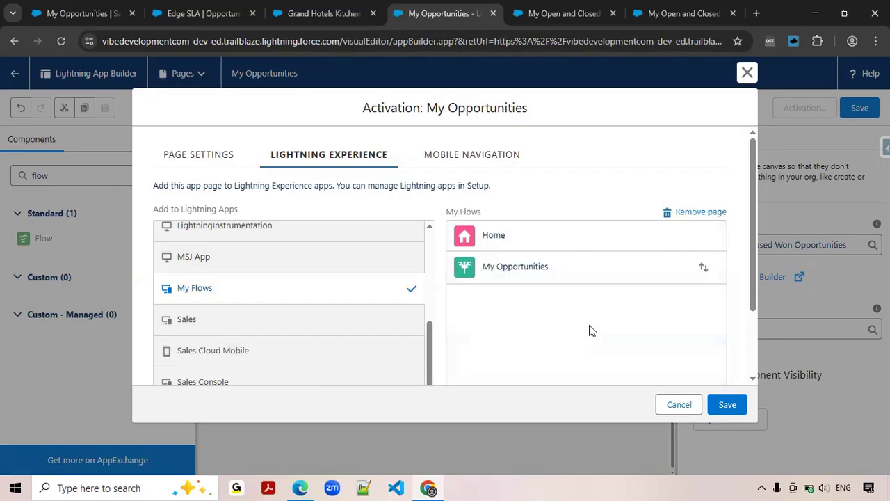
pyautogui.click(730, 404)
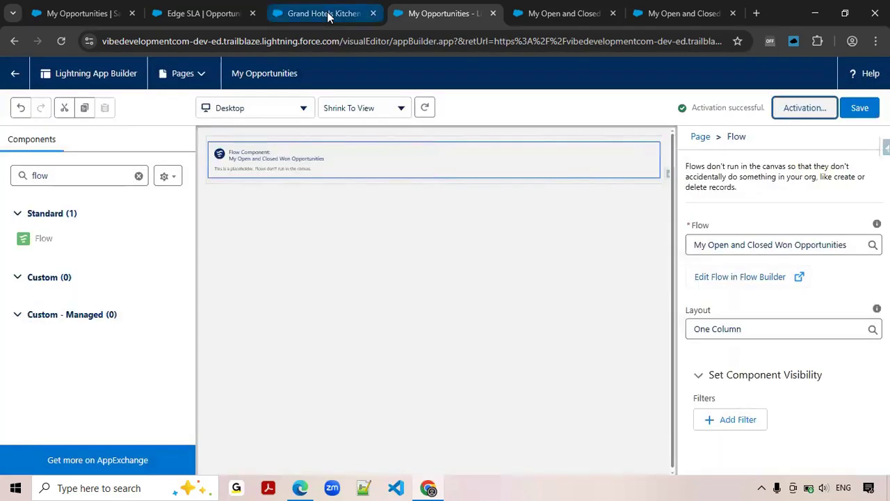
pyautogui.click(328, 16)
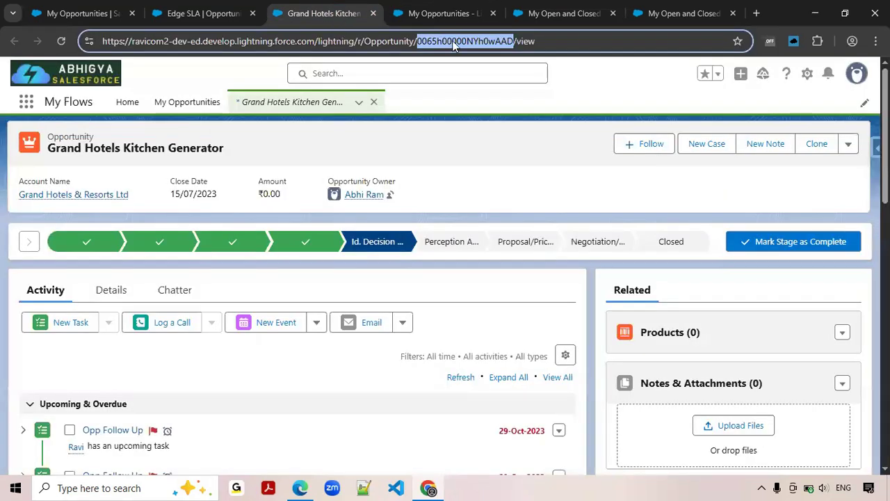
pyautogui.click(445, 13)
pyautogui.click(545, 14)
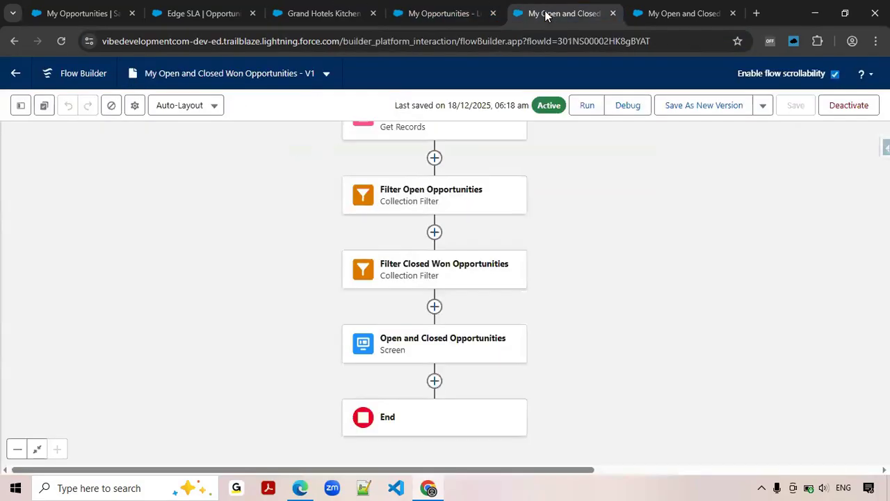
pyautogui.click(672, 15)
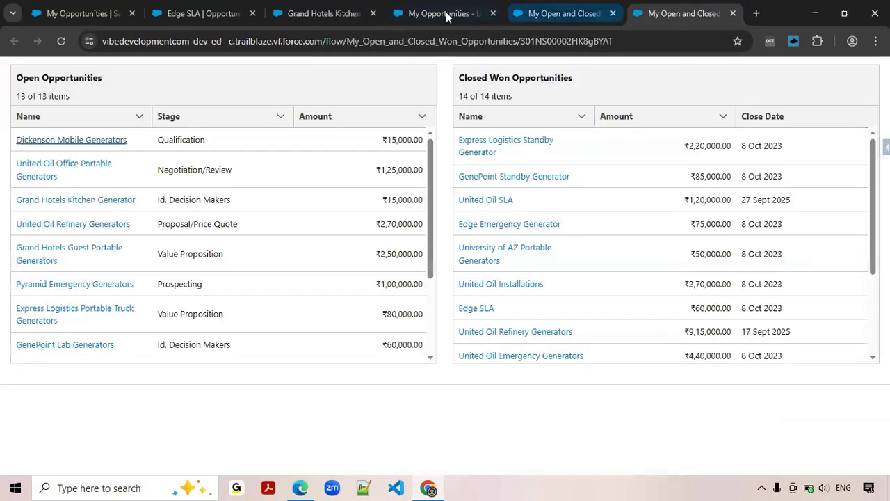
# Leave the Lightning App Builder page editor and open the My Flows app by searching the App Launcher for "My".
pyautogui.click(446, 13)
pyautogui.click(12, 78)
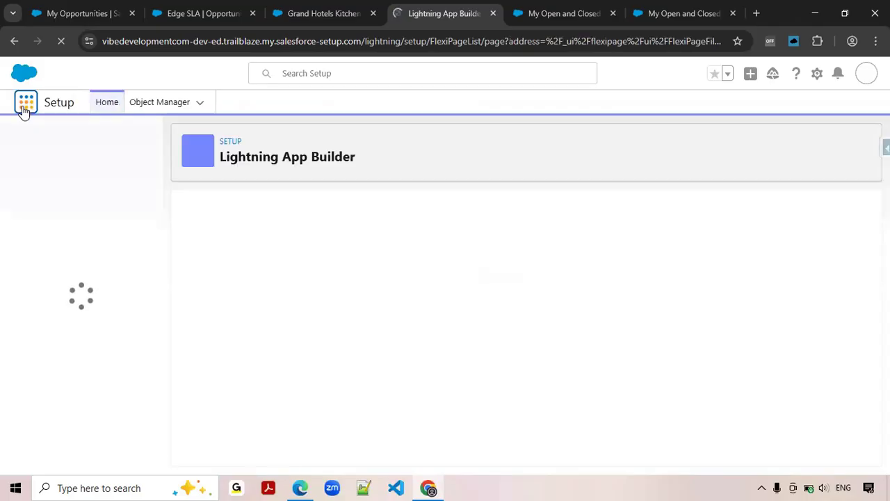
pyautogui.click(25, 109)
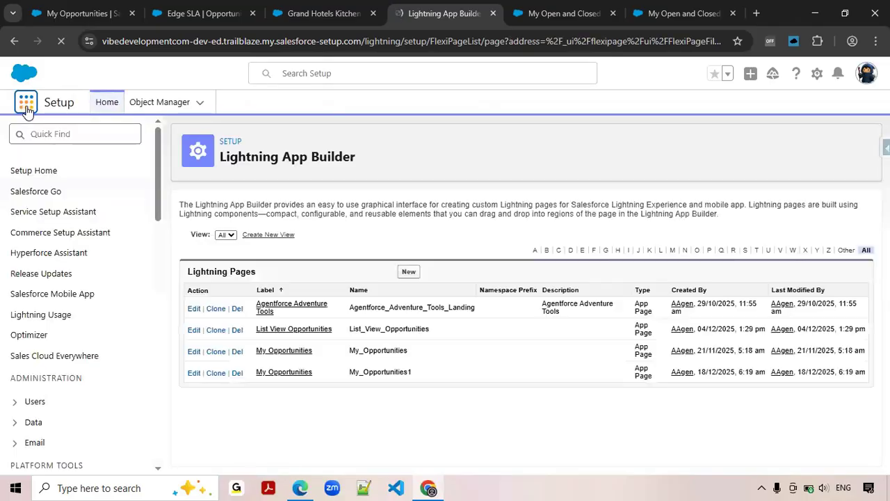
pyautogui.write('My')
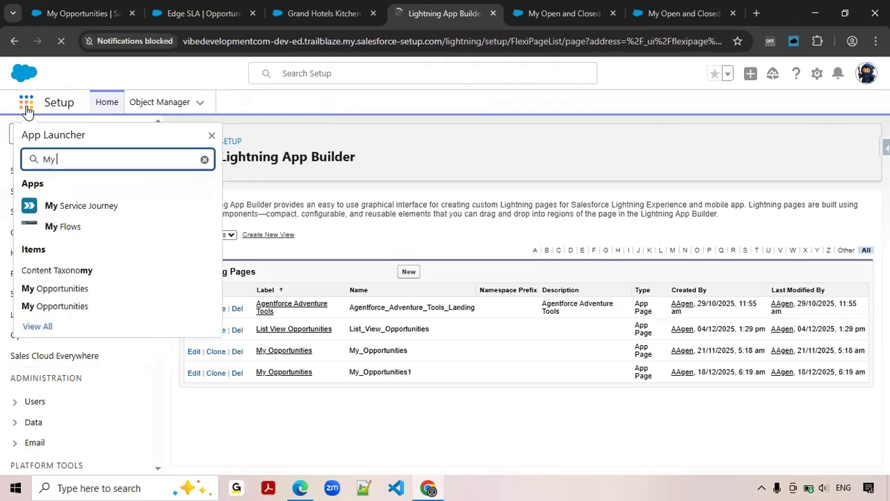
pyautogui.click(65, 228)
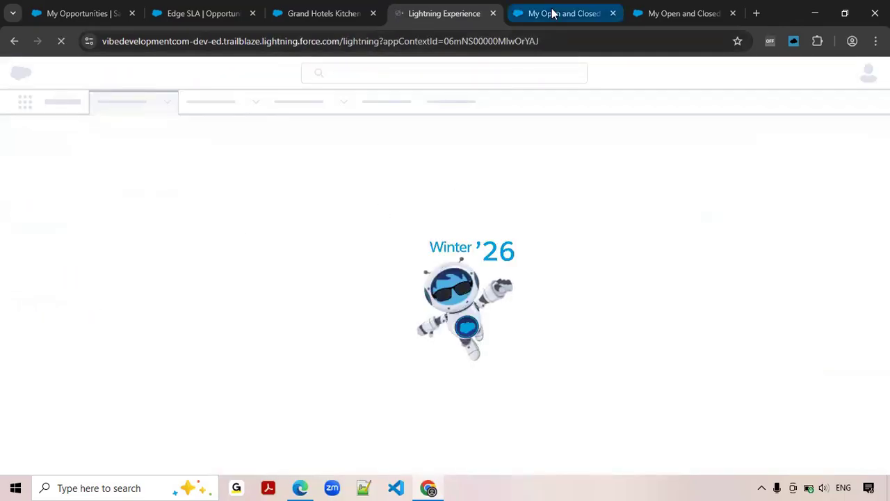
# Open the app's My Opportunities page, dismissing the Field Service Setup promotion, and look through the Open Opportunities table.
pyautogui.moveTo(553, 13)
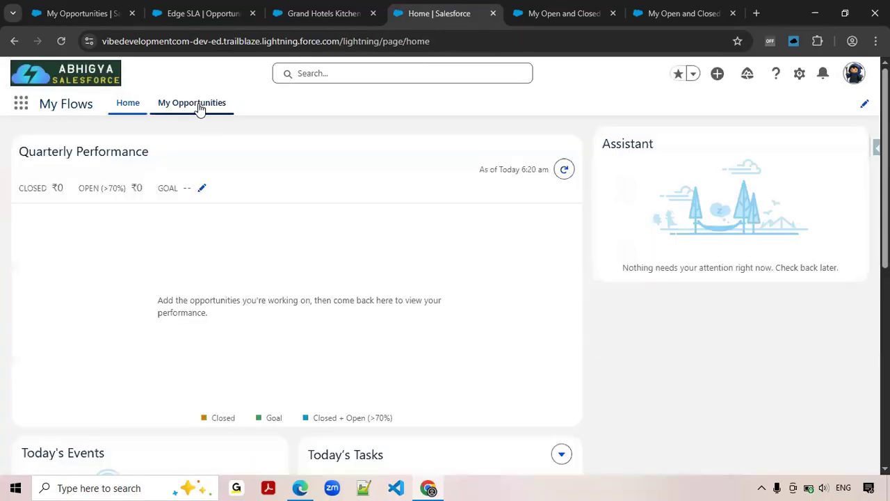
pyautogui.click(198, 105)
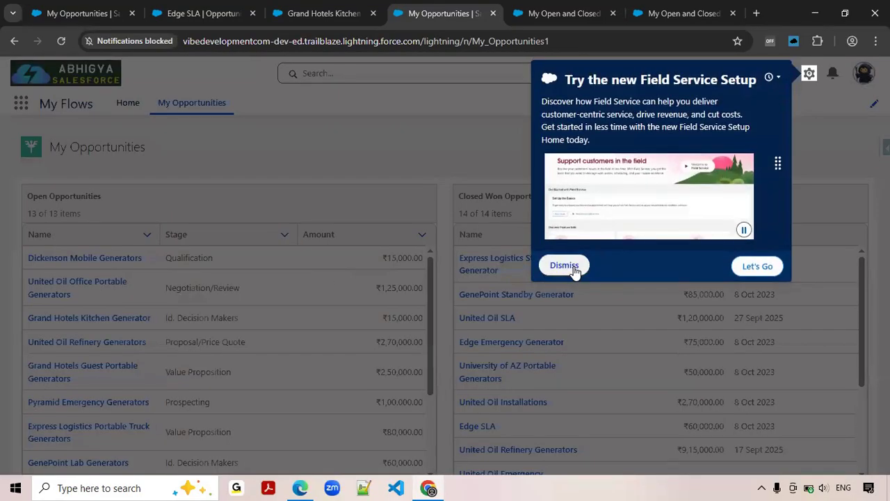
pyautogui.click(564, 266)
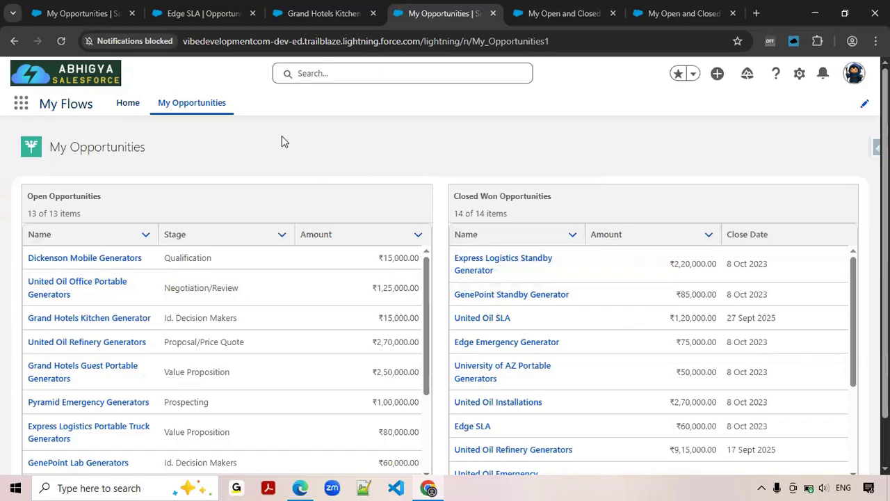
pyautogui.scroll(-2, 247, 331)
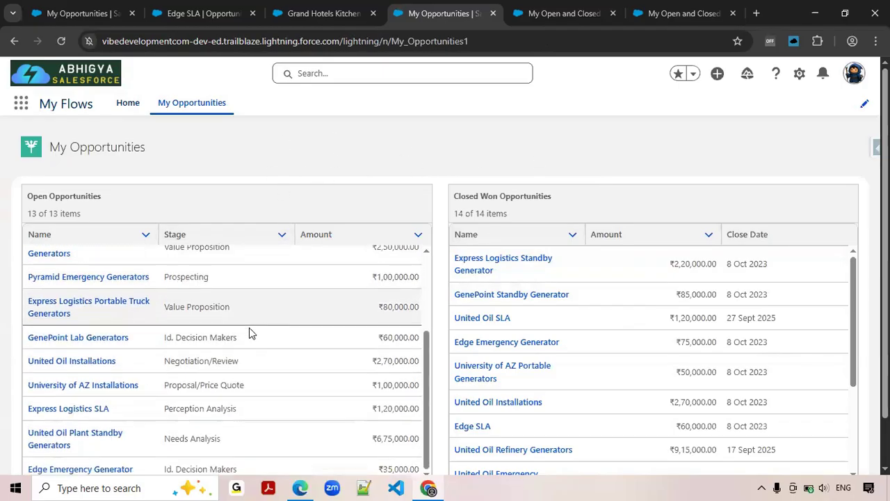
pyautogui.scroll(2, 251, 334)
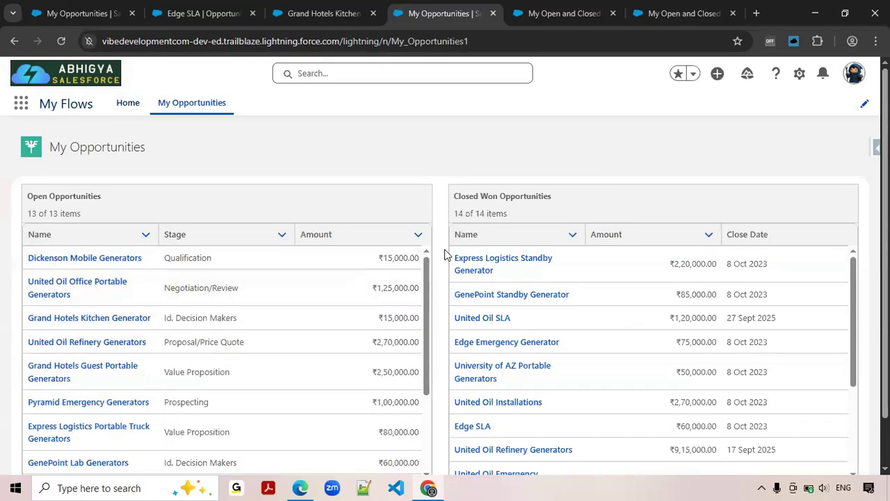
# Open the United Oil Installations record from the Closed Won Opportunities table, then return to My Opportunities and look through both tables.
pyautogui.click(473, 406)
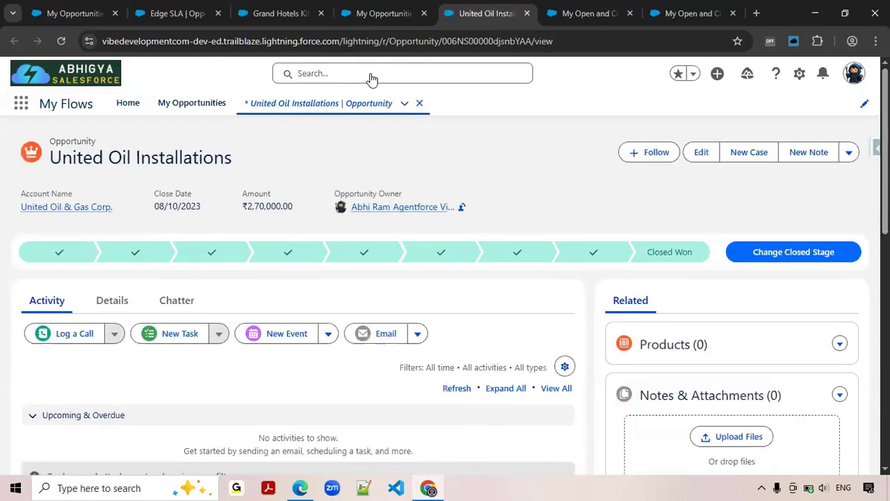
pyautogui.hotkey('ctrl', 'shift', 'Tab')
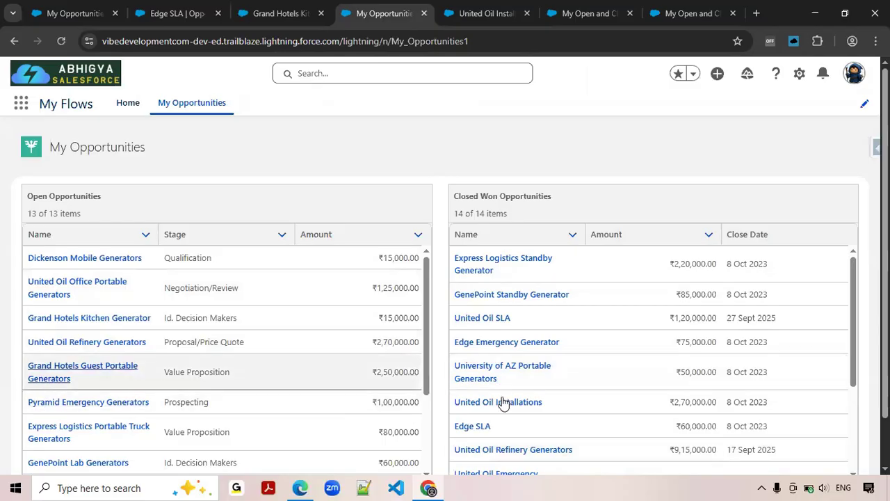
pyautogui.scroll(-2, 505, 403)
pyautogui.scroll(-2, 41, 359)
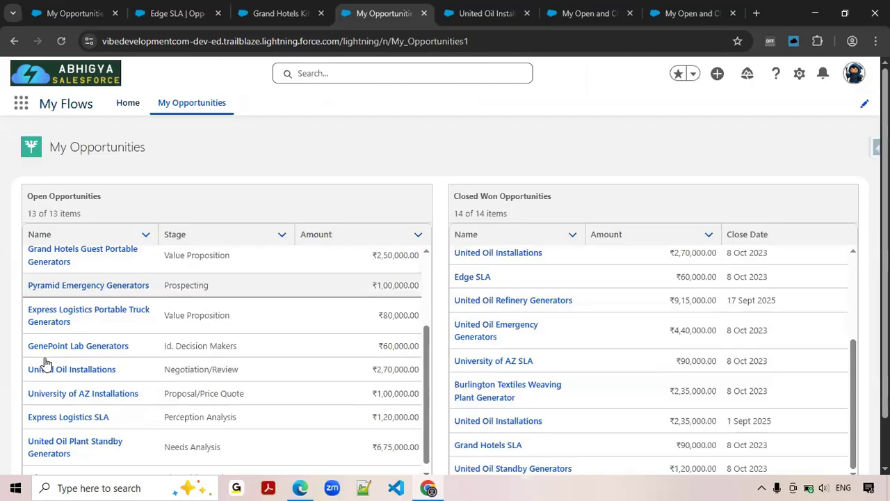
pyautogui.scroll(-1, 44, 362)
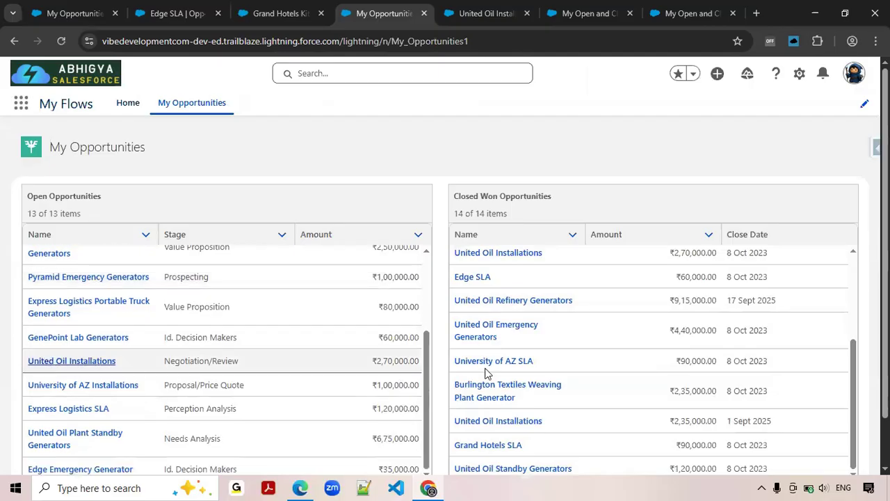